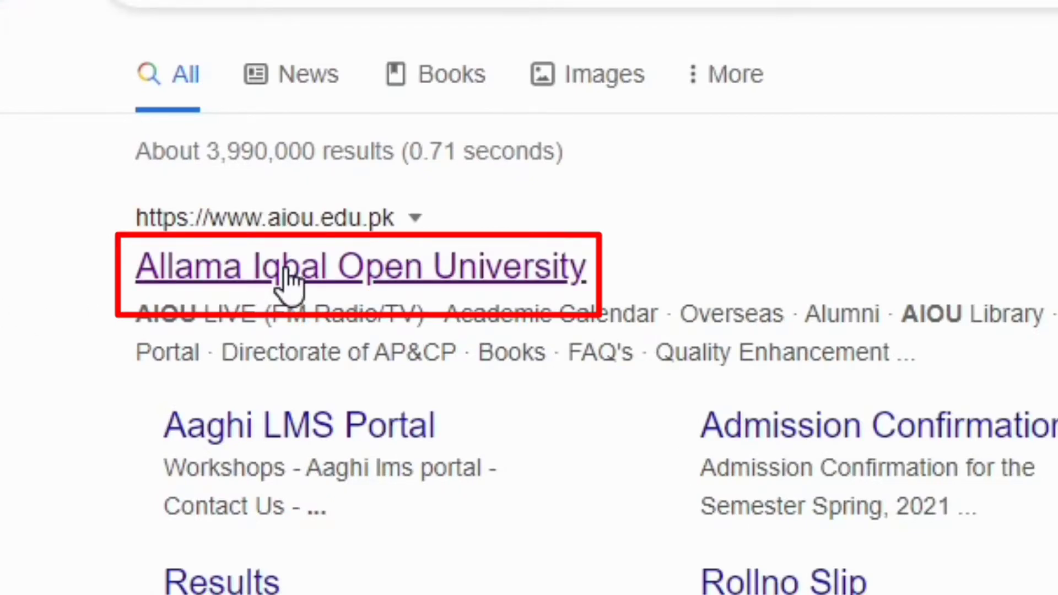
Open the Allama Iqbal Open University site (aiou.edu.pk) from the Google results
{"action": "left_click", "coordinate": [286, 275]}
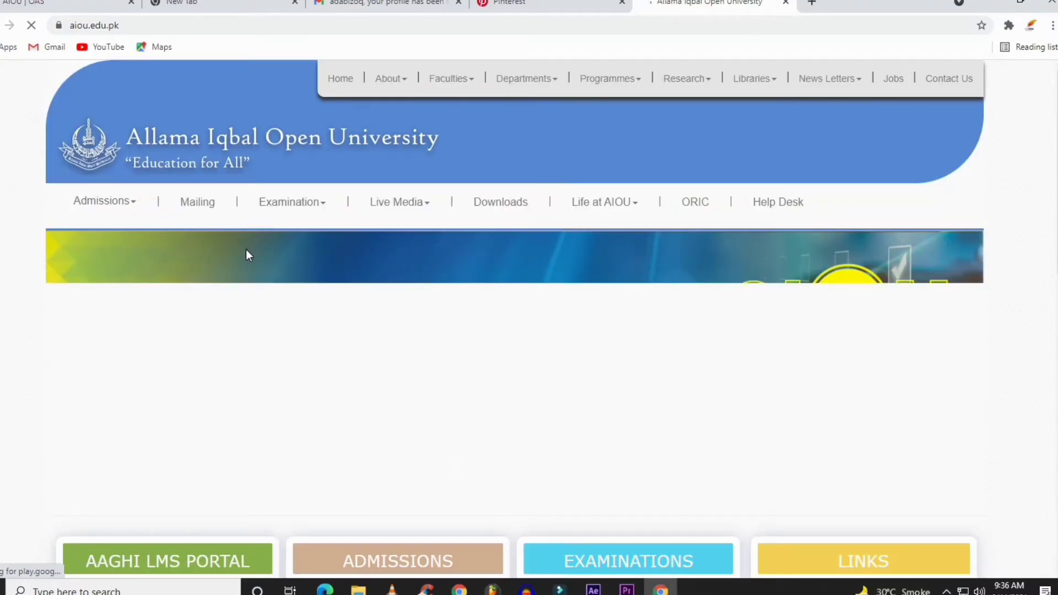
{"action": "scroll", "coordinate": [293, 290], "scroll_direction": "down", "scroll_amount": 7}
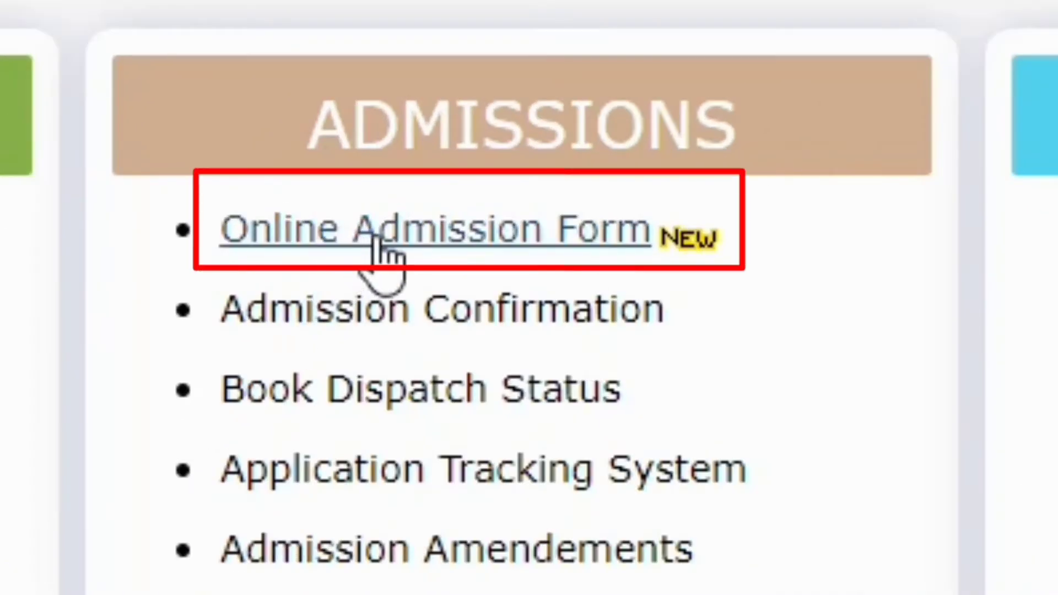
Go to the Online Admission Form login and enter the account's cell number and password
{"action": "left_click", "coordinate": [376, 239]}
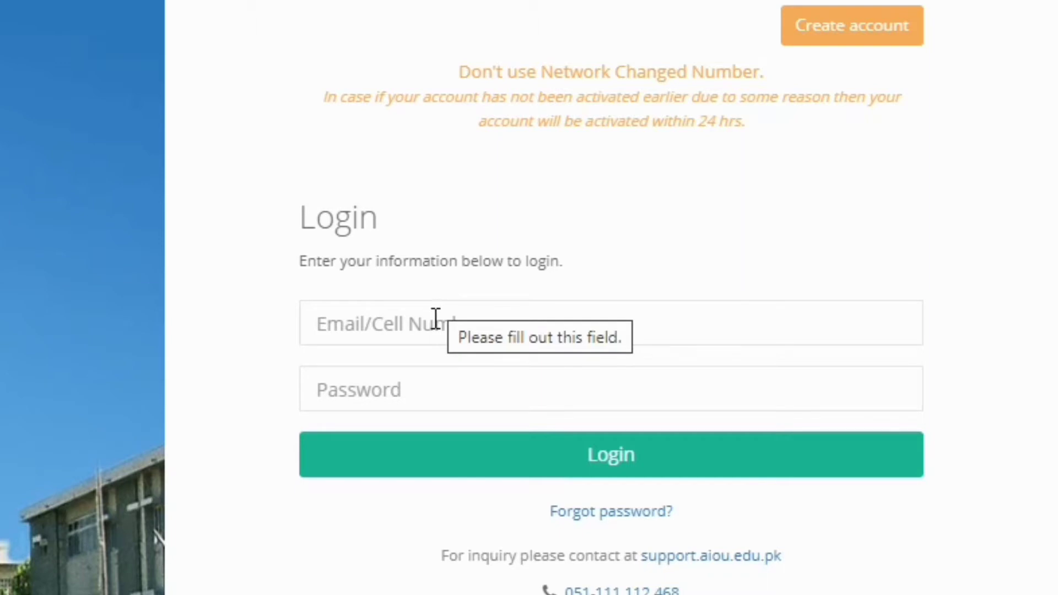
{"action": "left_click", "coordinate": [435, 318]}
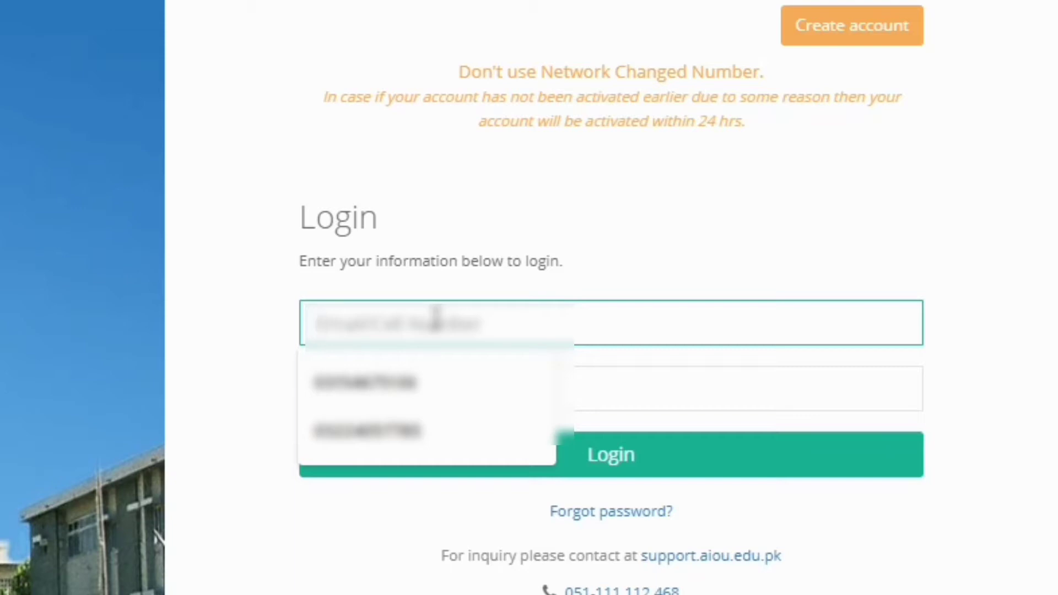
{"action": "type", "text": "0322"}
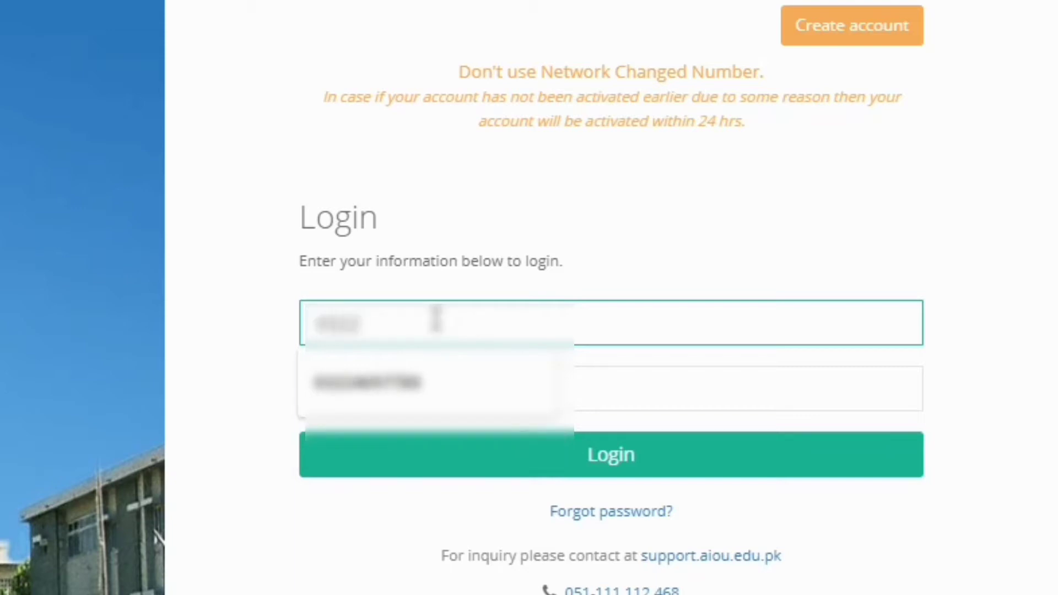
{"action": "type", "text": "•••••••"}
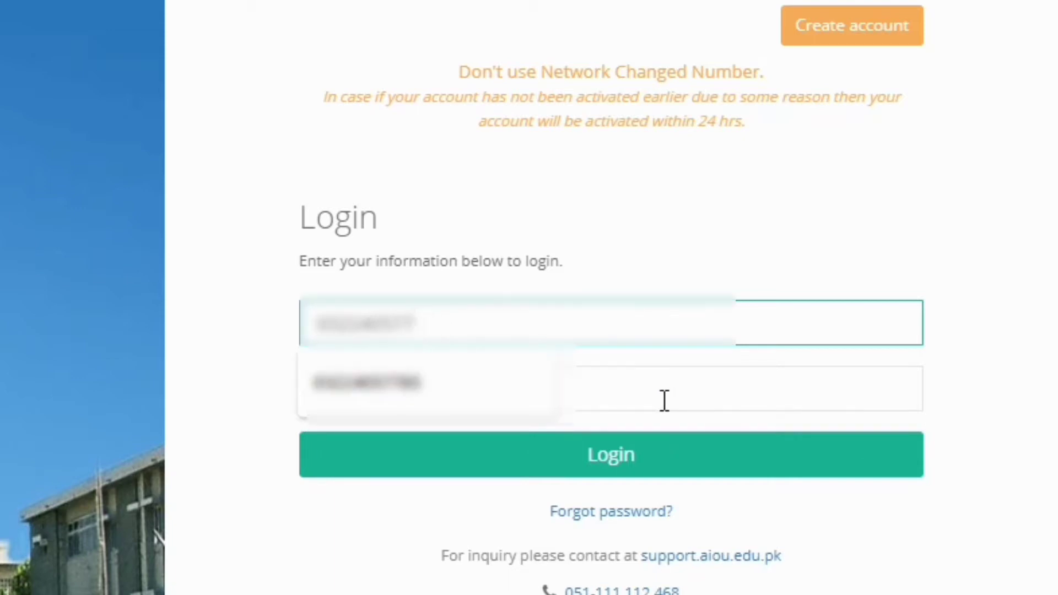
{"action": "type", "text": "••"}
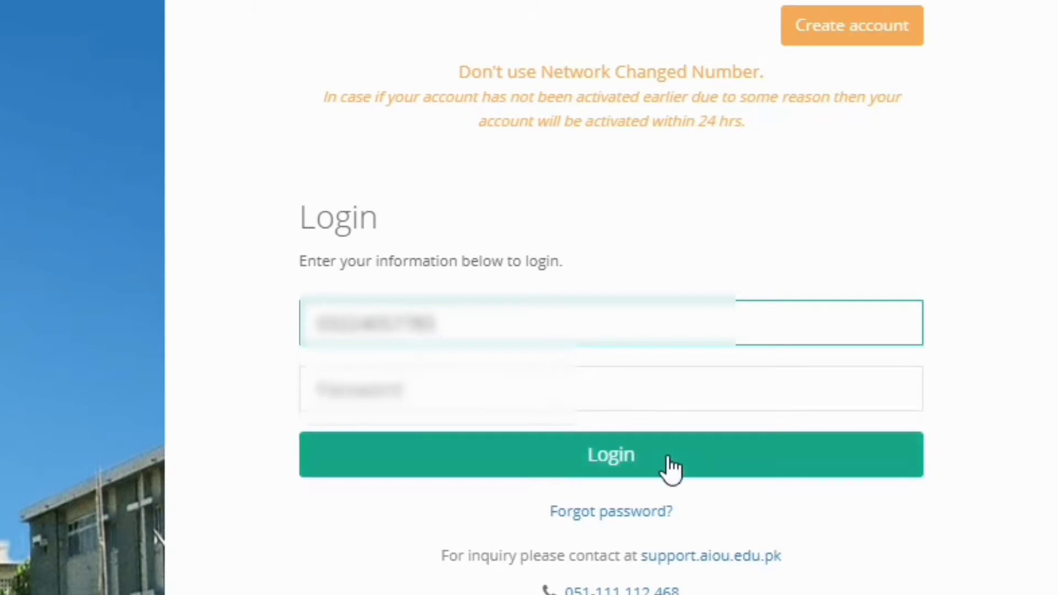
{"action": "left_click", "coordinate": [579, 384]}
{"action": "type", "text": "••••••••"}
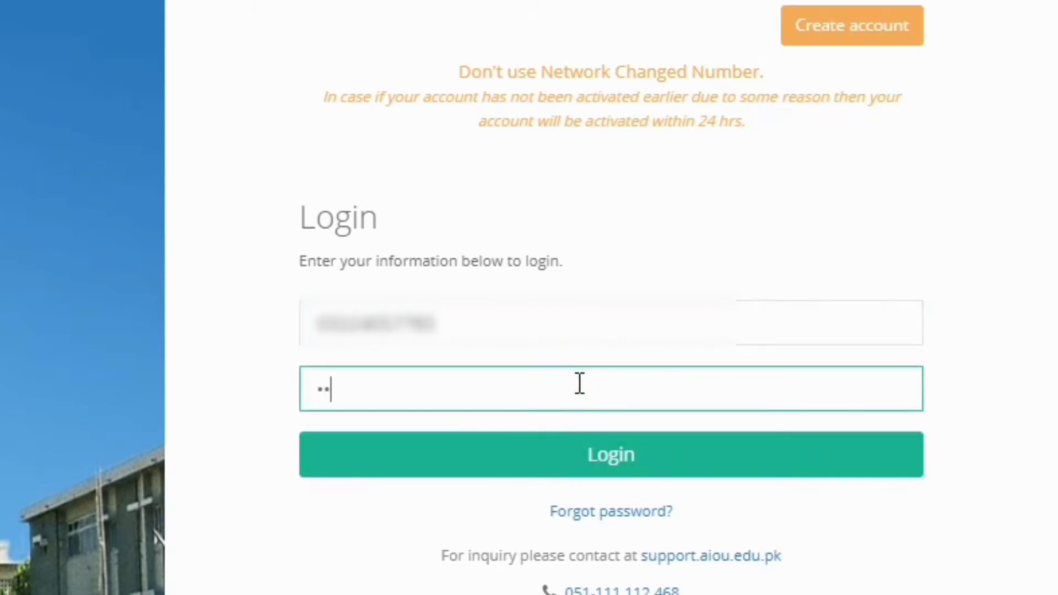
{"action": "type", "text": "••"}
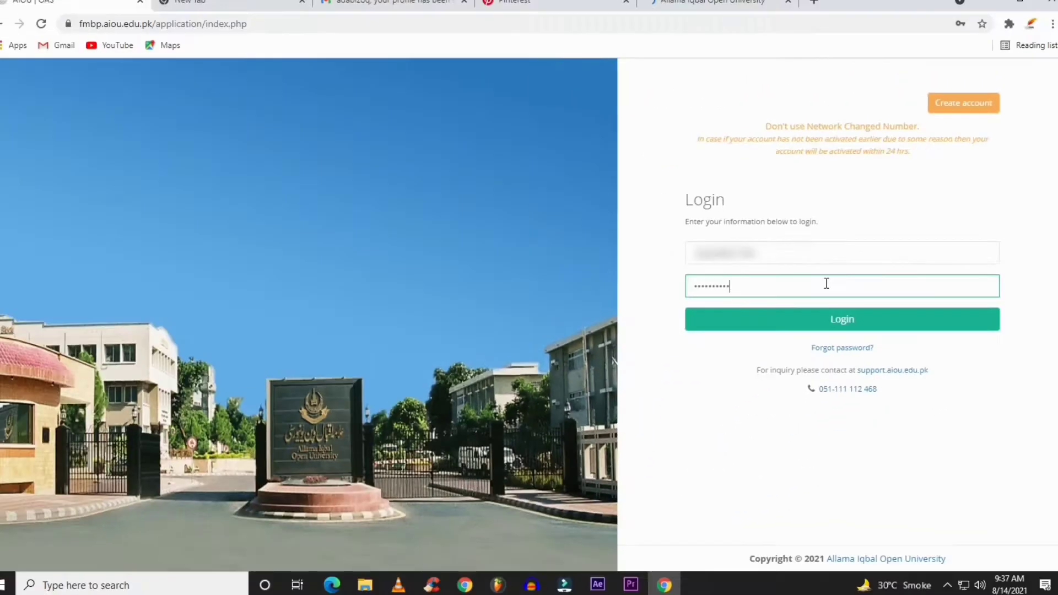
Log in, apply for ODL-HSSC under Open Distance Learning, and open the Autumn 2021 application
{"action": "left_click", "coordinate": [836, 323]}
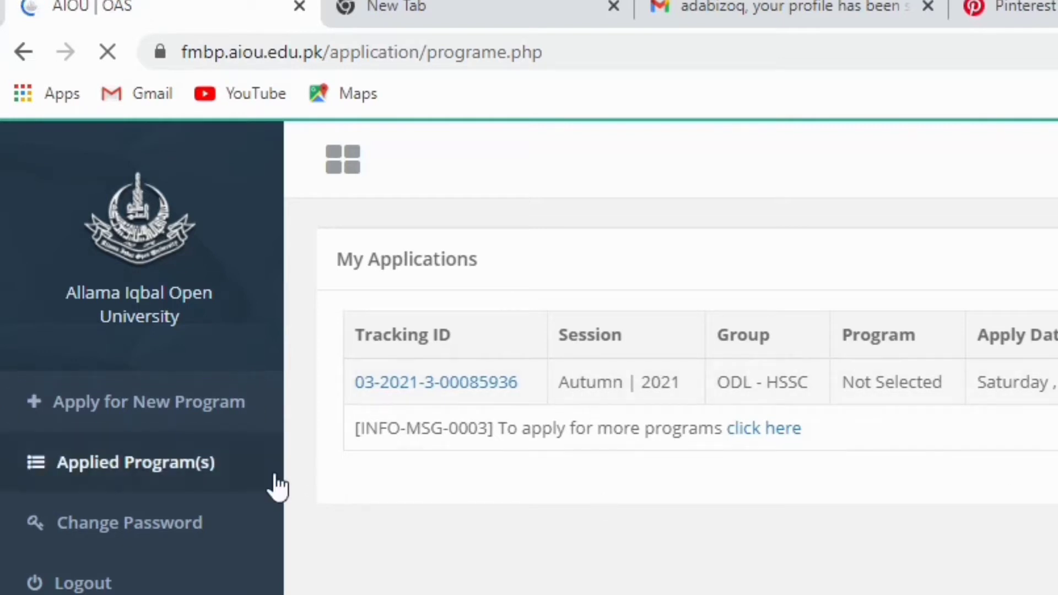
{"action": "left_click", "coordinate": [187, 403]}
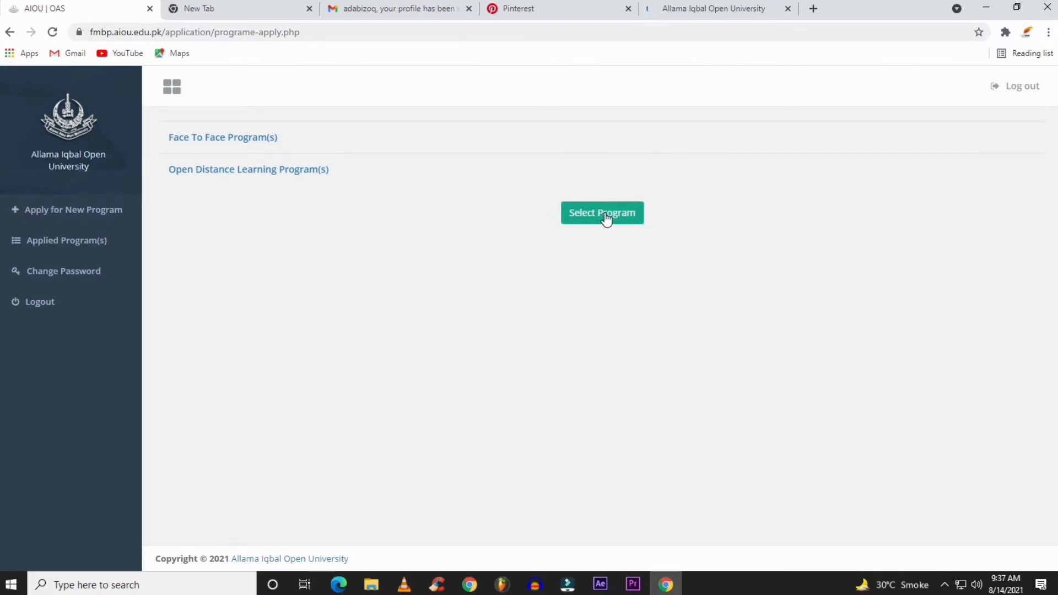
{"action": "left_click", "coordinate": [602, 213]}
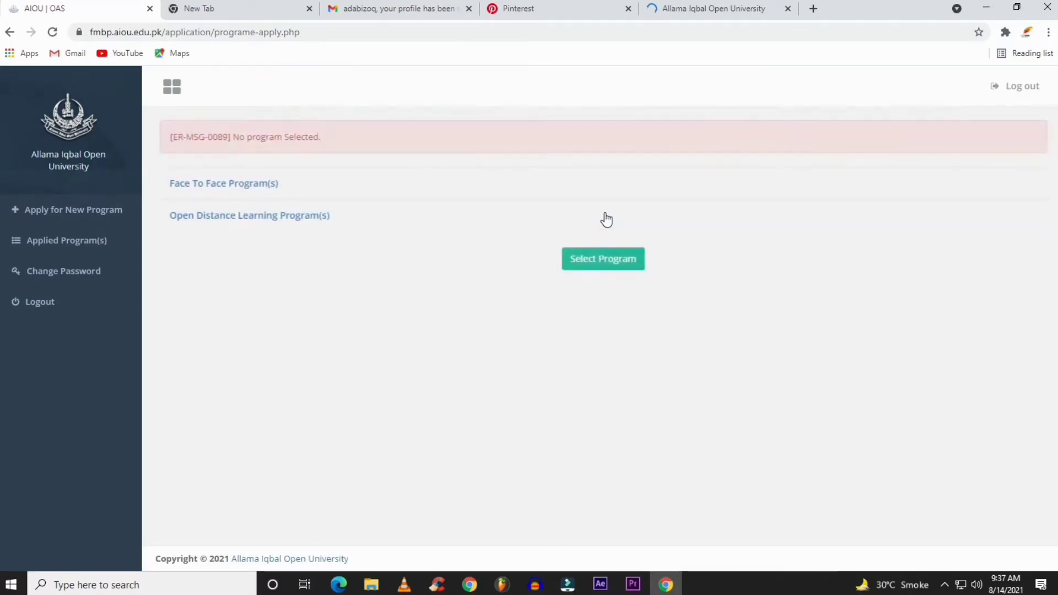
{"action": "left_click", "coordinate": [228, 217]}
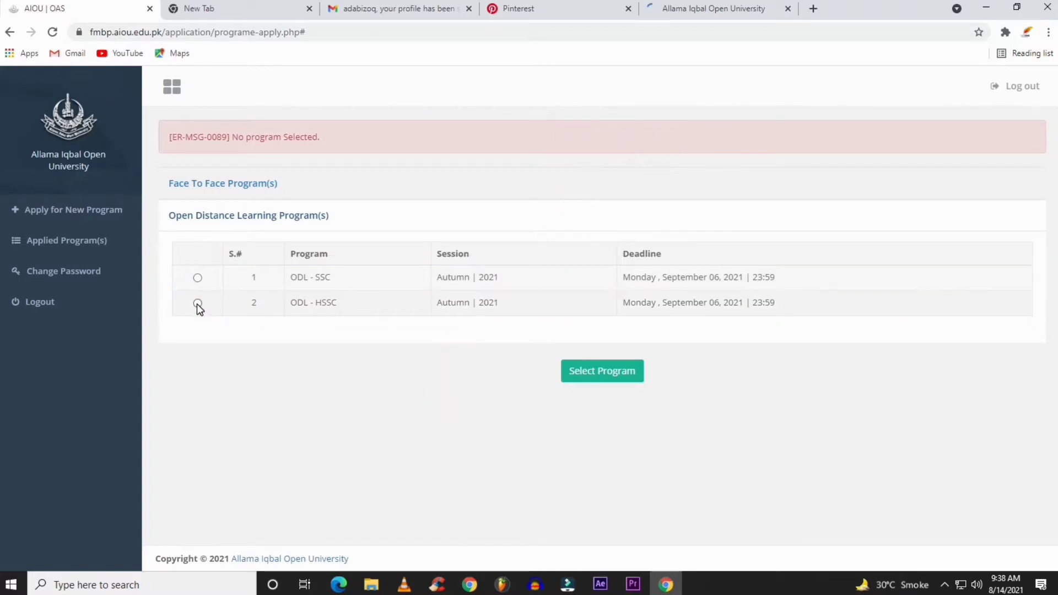
{"action": "left_click", "coordinate": [198, 303]}
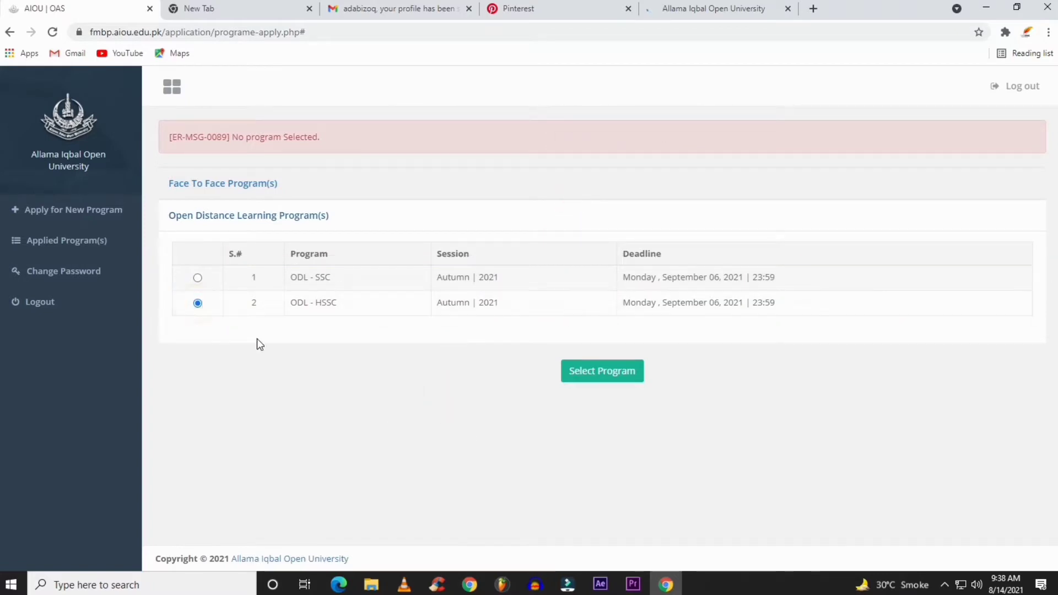
{"action": "left_click", "coordinate": [605, 377]}
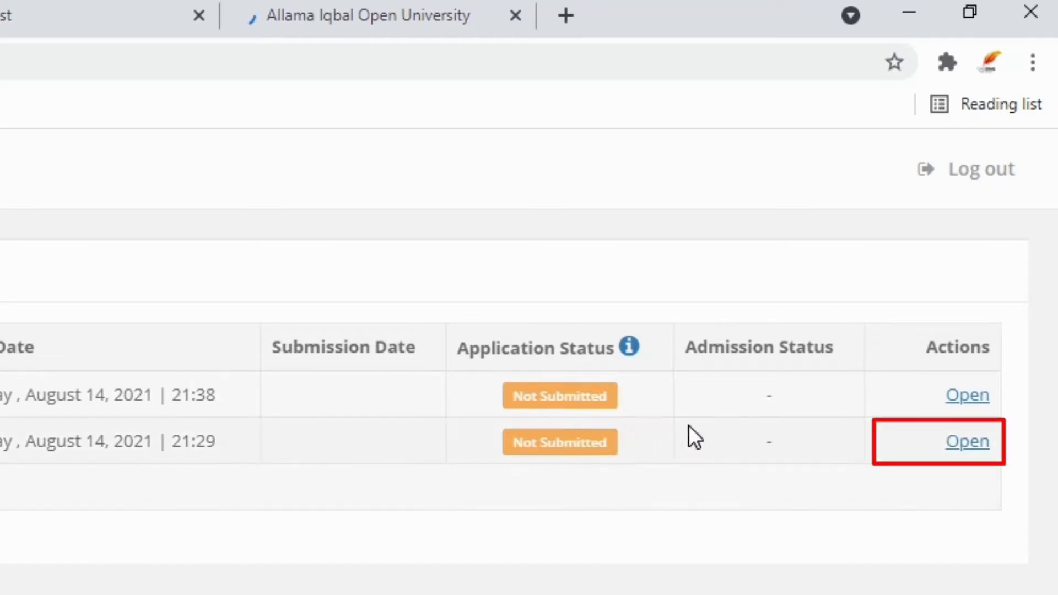
{"action": "left_click", "coordinate": [972, 442]}
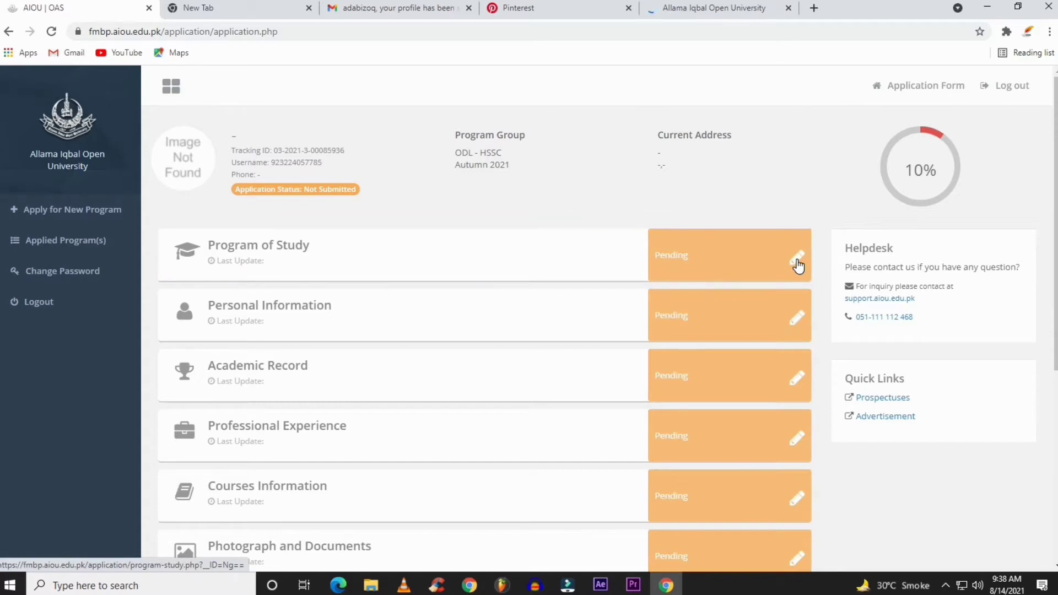
Add F.A(GEN GP) as a LOCAL program and save Program of Study as completed
{"action": "left_click", "coordinate": [797, 263]}
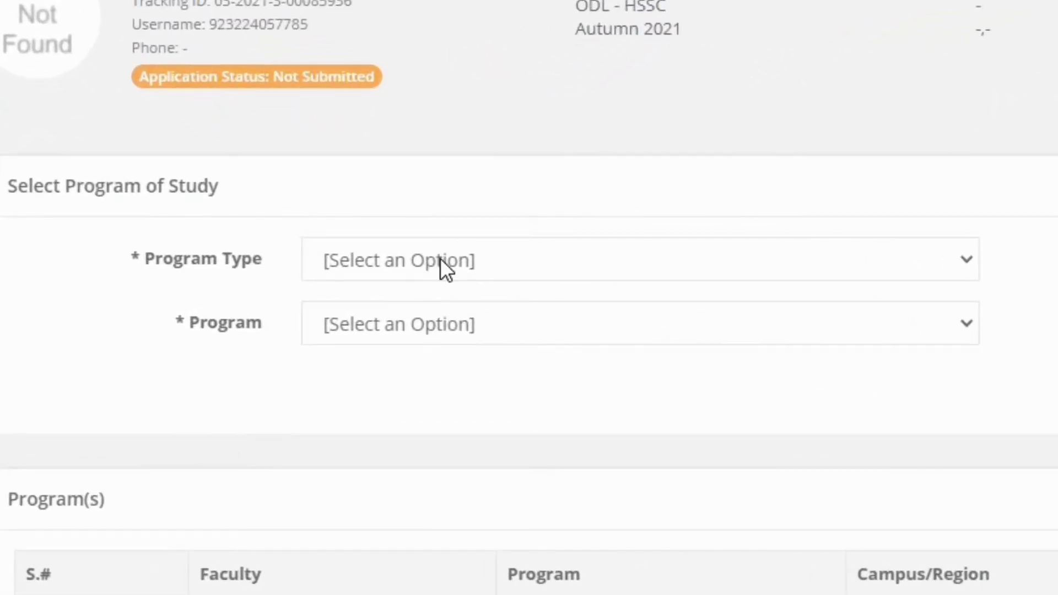
{"action": "left_click", "coordinate": [443, 267]}
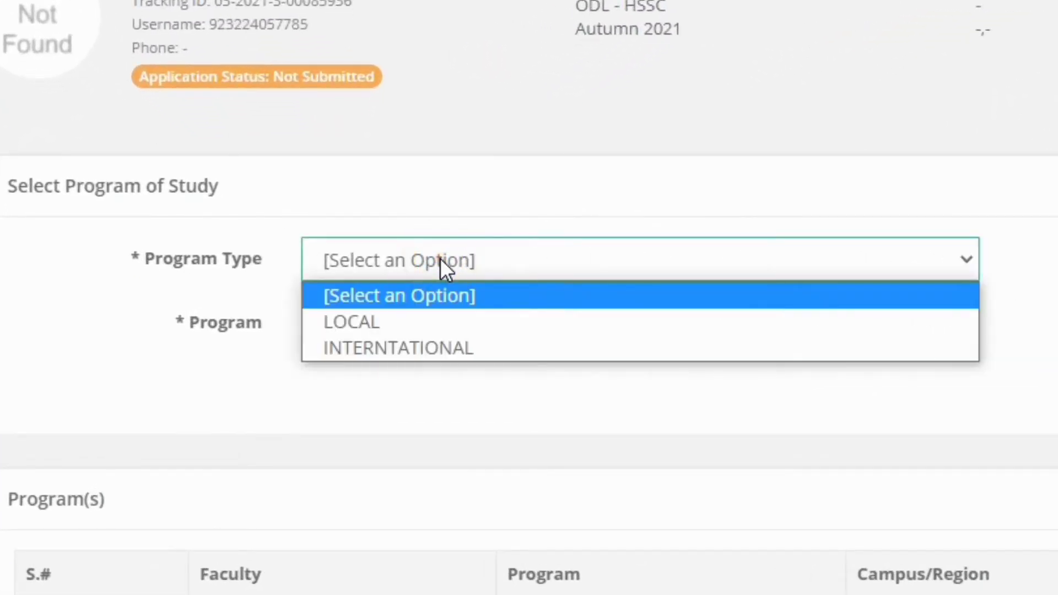
{"action": "left_click", "coordinate": [390, 321]}
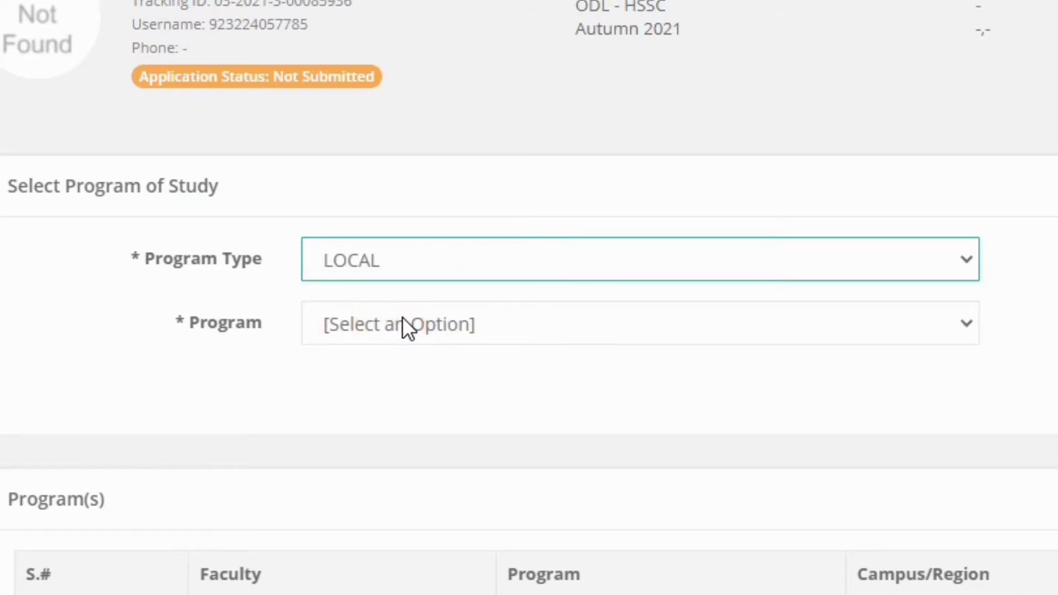
{"action": "left_click", "coordinate": [403, 318]}
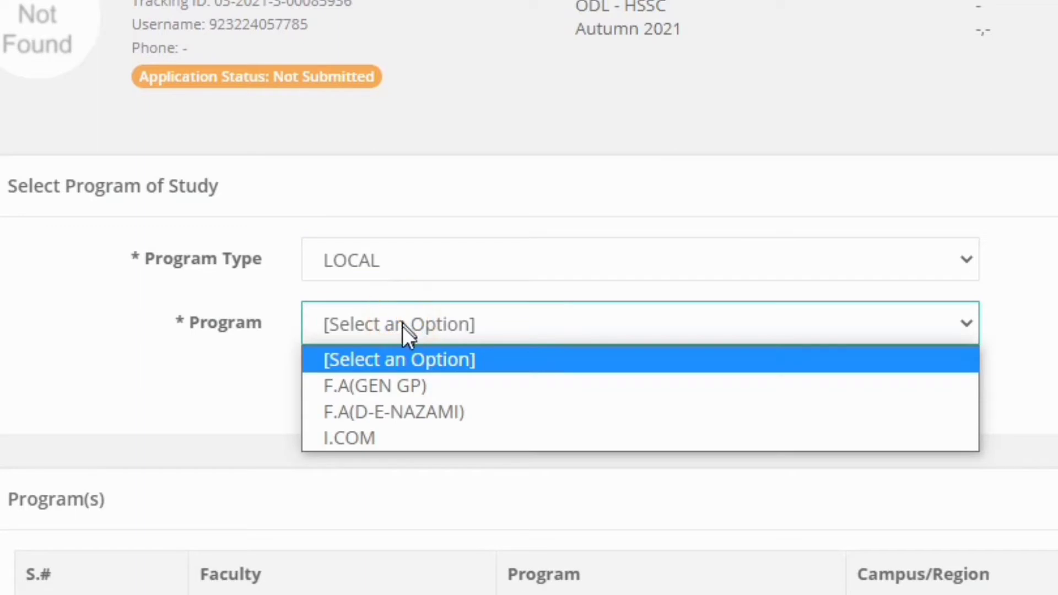
{"action": "left_click", "coordinate": [387, 385]}
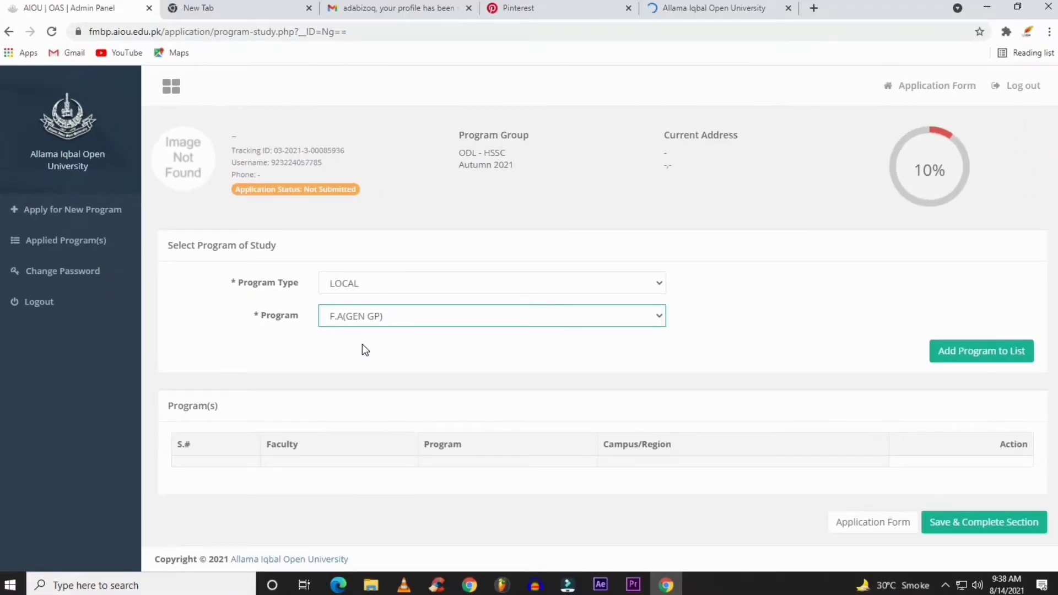
{"action": "left_click", "coordinate": [962, 357]}
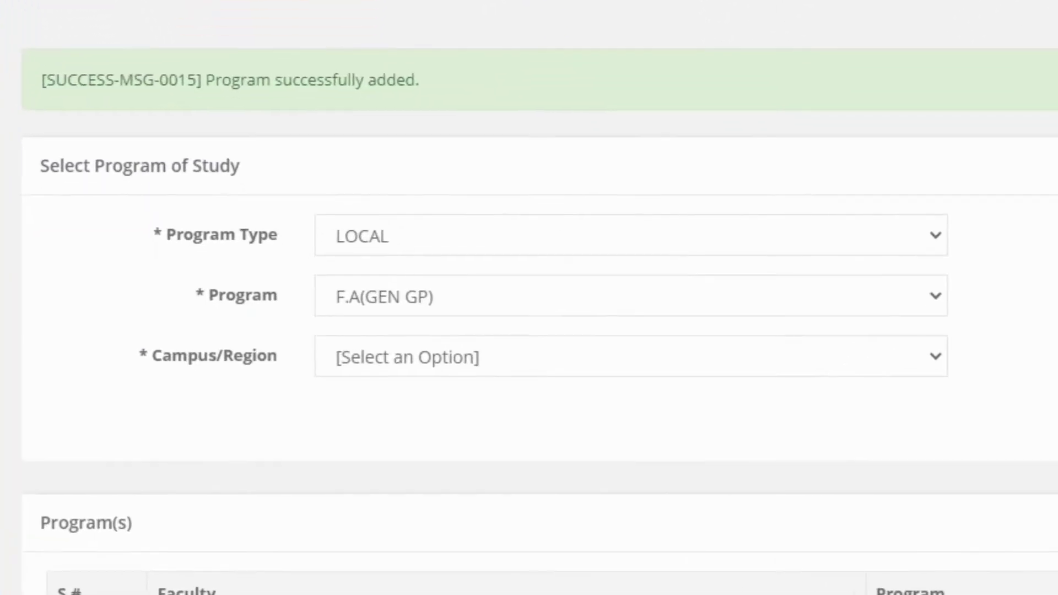
{"action": "left_click", "coordinate": [384, 371]}
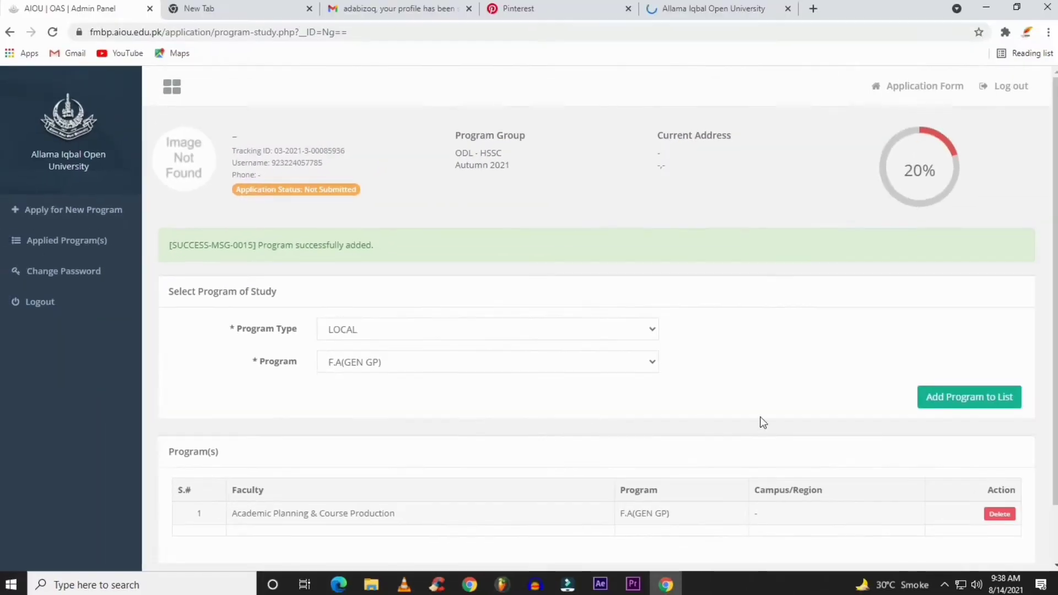
{"action": "scroll", "coordinate": [819, 407], "scroll_direction": "down", "scroll_amount": 2}
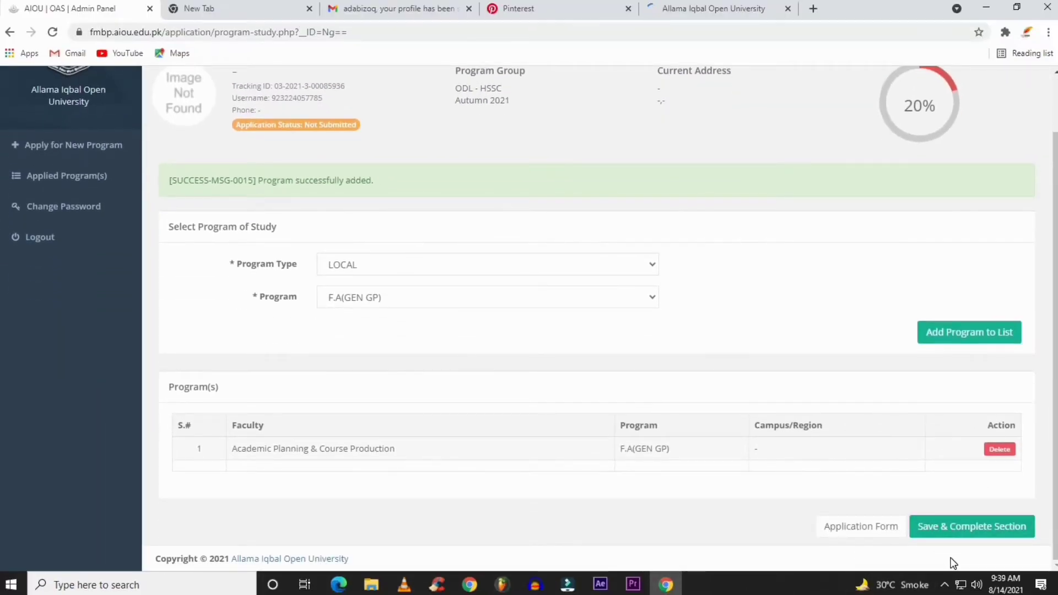
{"action": "left_click", "coordinate": [946, 537]}
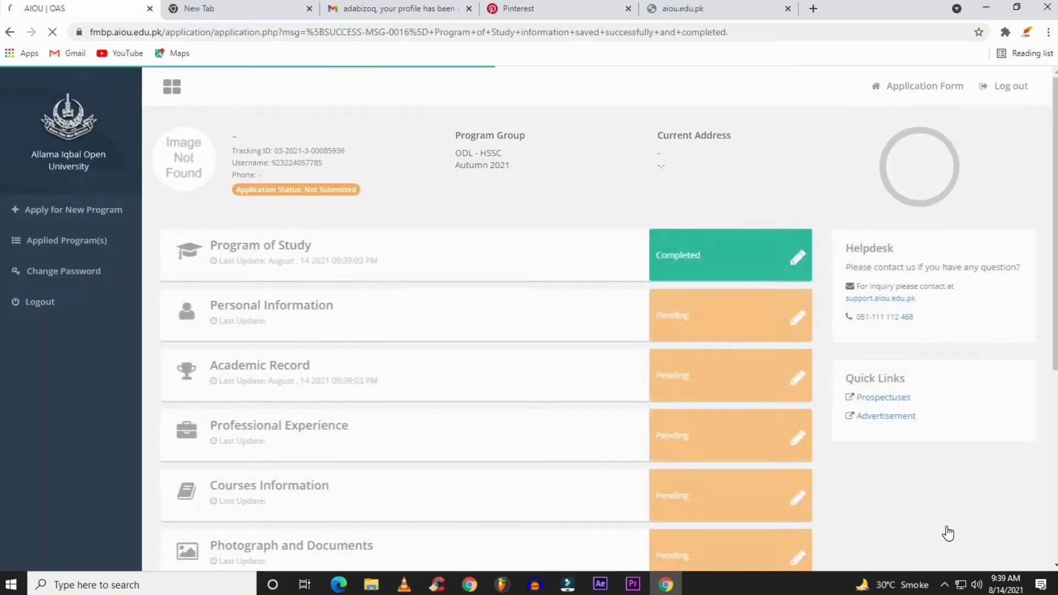
Open Personal Information and enter the applicant's first and last name
{"action": "left_click", "coordinate": [797, 317]}
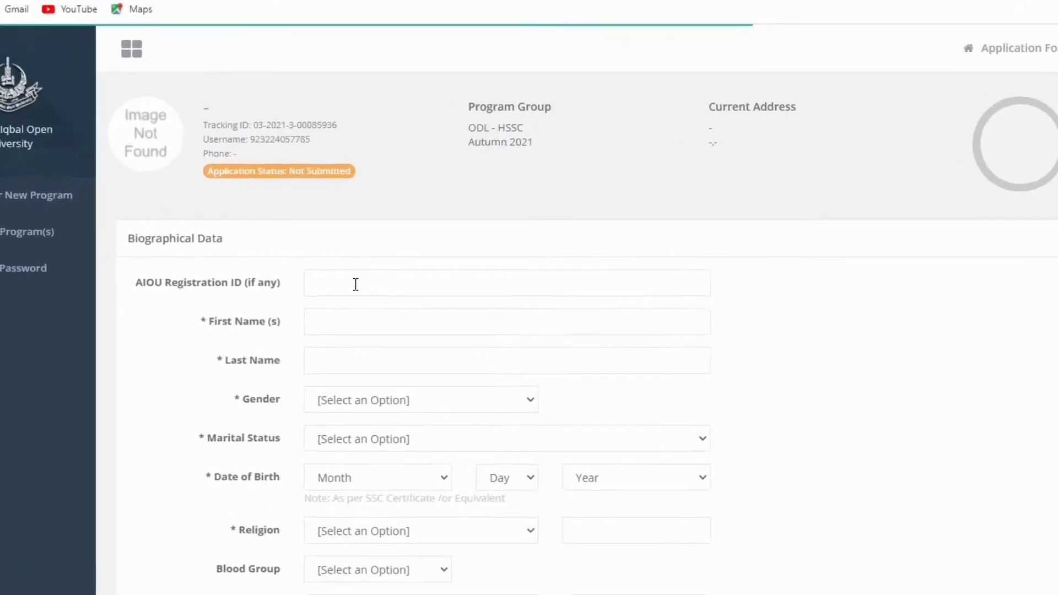
{"action": "left_click", "coordinate": [363, 284]}
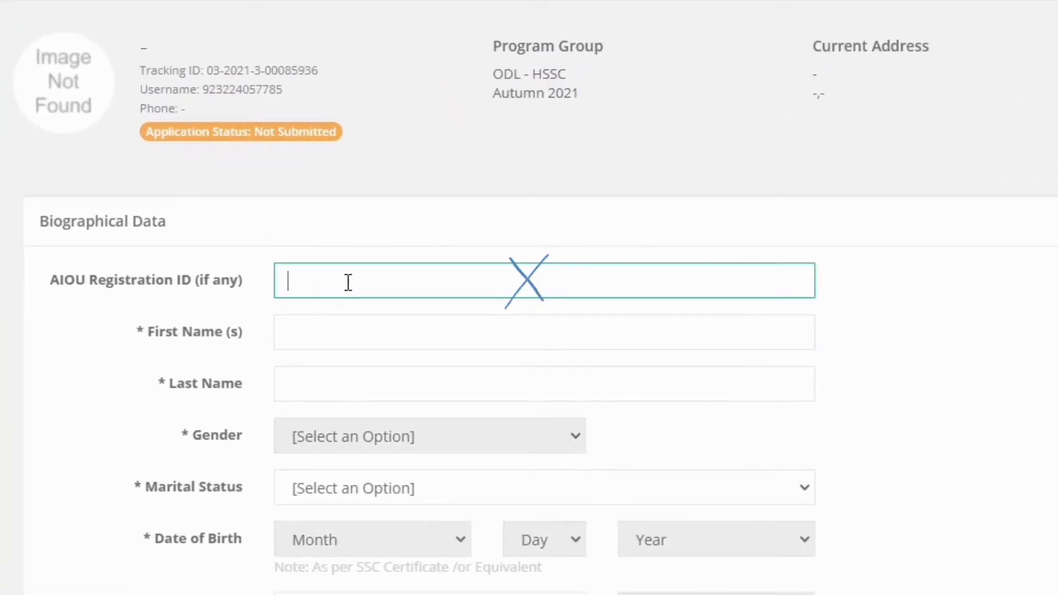
{"action": "key", "text": "Tab"}
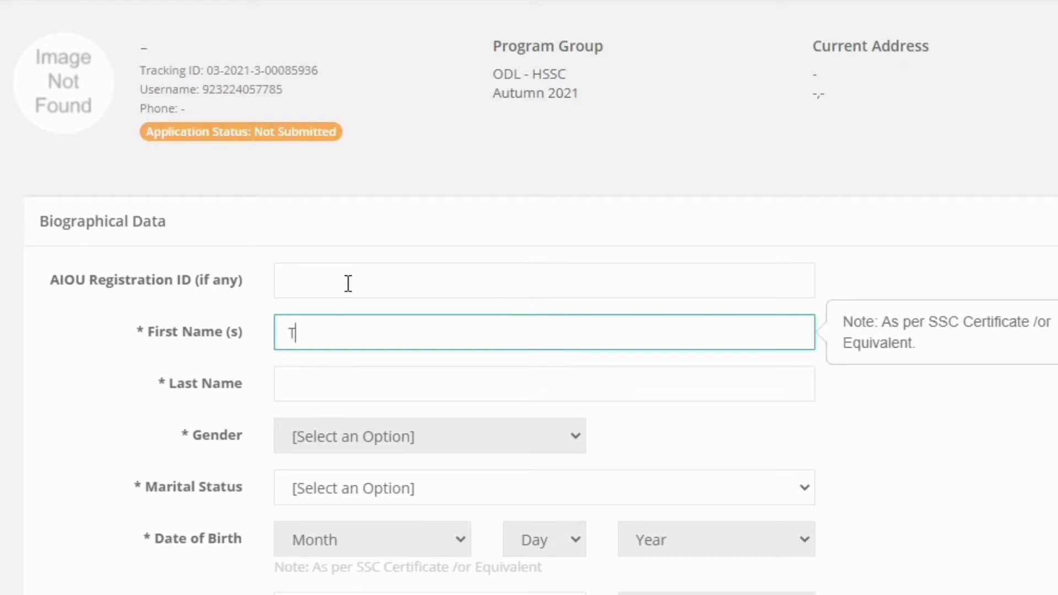
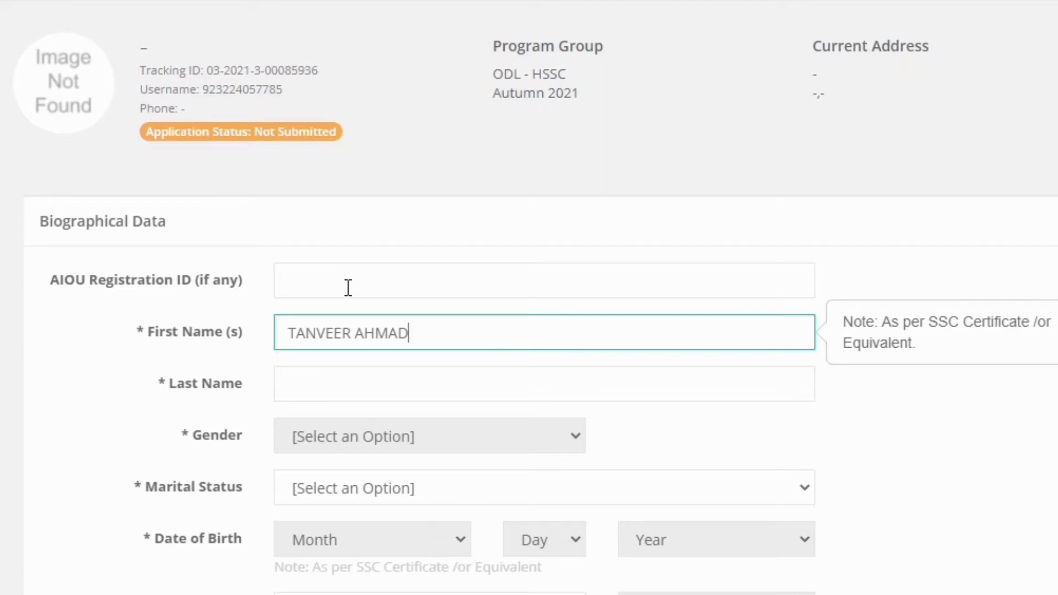
{"action": "left_click", "coordinate": [394, 389]}
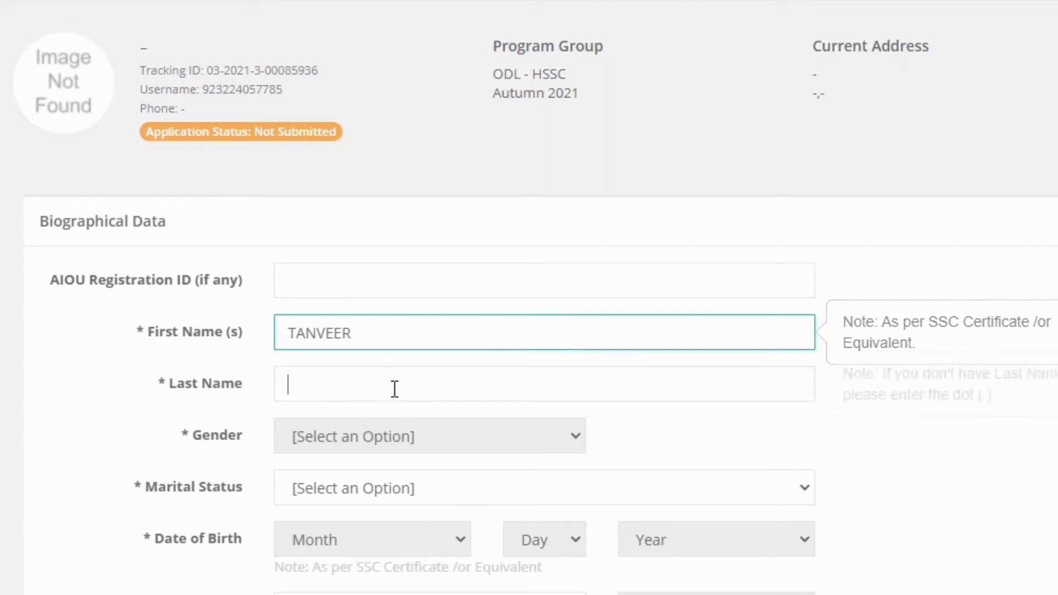
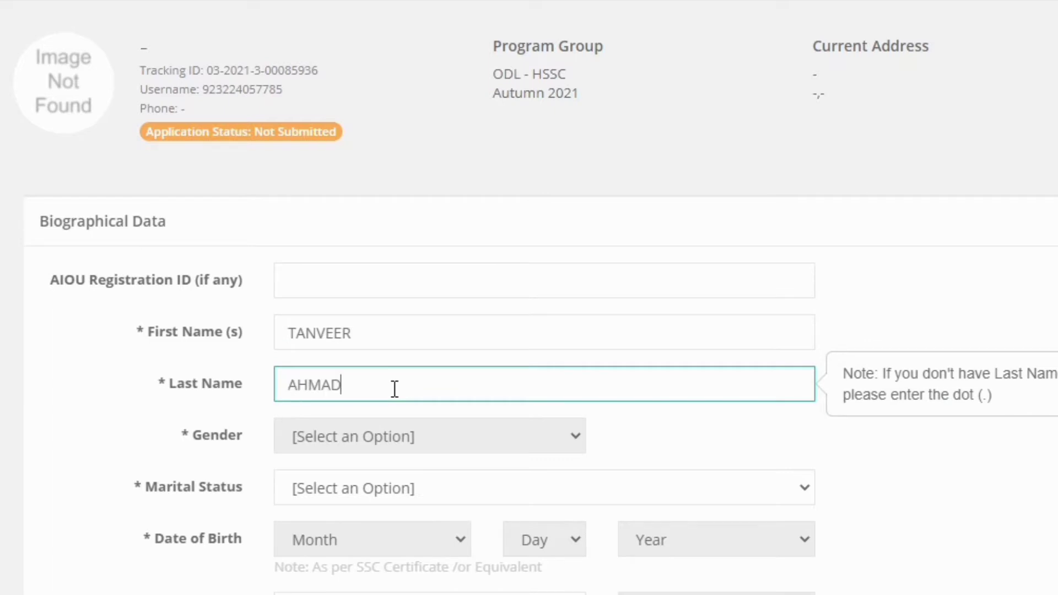
{"action": "key", "text": "Tab"}
{"action": "key", "text": "Tab"}
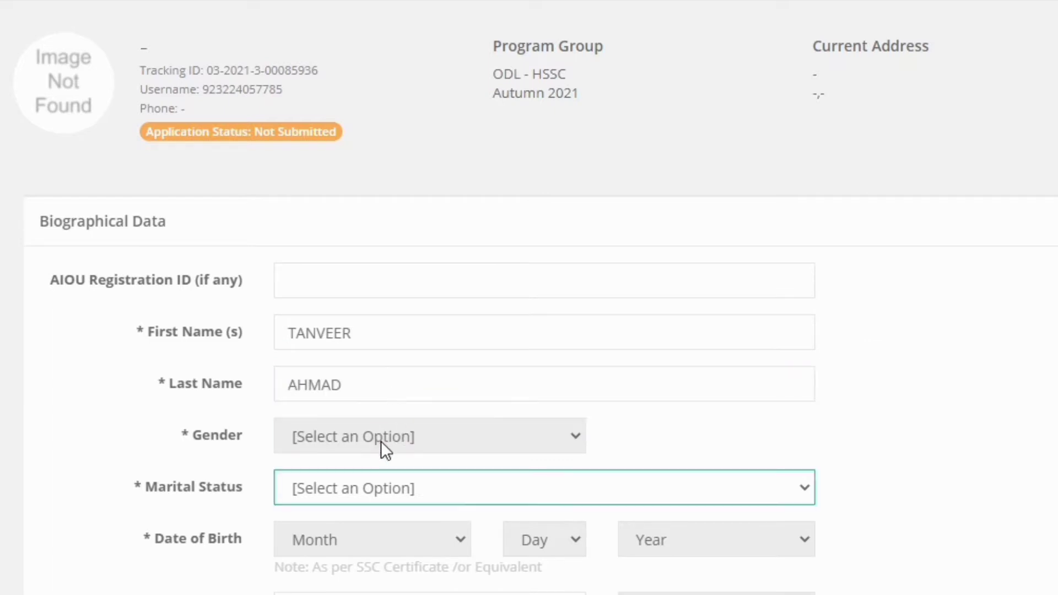
Set marital status Single, religion Muslim, blood group B+ and disability None
{"action": "left_click", "coordinate": [444, 486]}
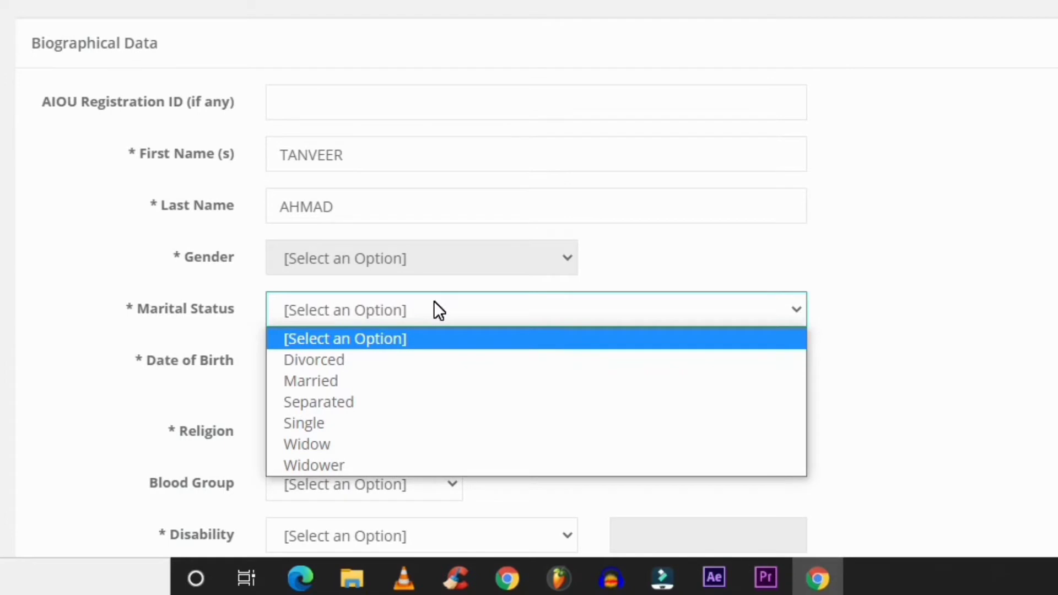
{"action": "left_click", "coordinate": [322, 422]}
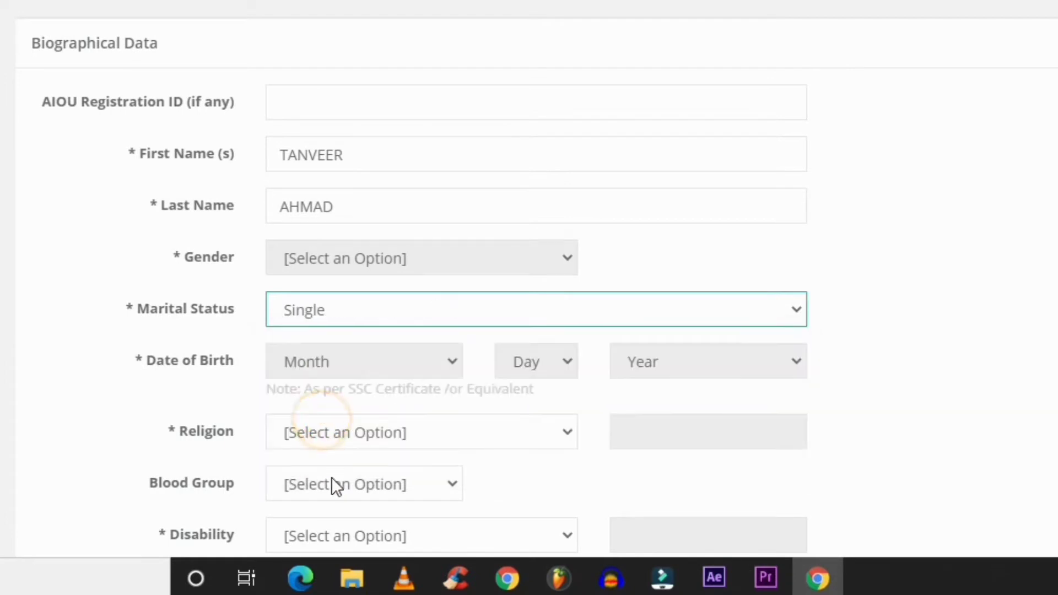
{"action": "left_click", "coordinate": [459, 430]}
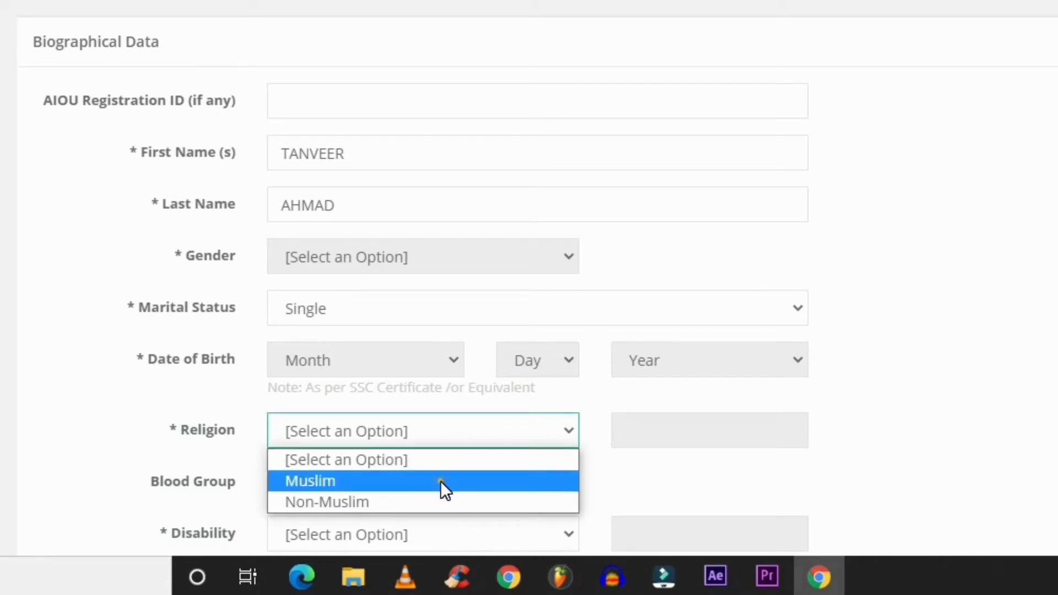
{"action": "left_click", "coordinate": [441, 480]}
{"action": "scroll", "coordinate": [543, 408], "scroll_direction": "down", "scroll_amount": 4}
{"action": "left_click", "coordinate": [363, 271]}
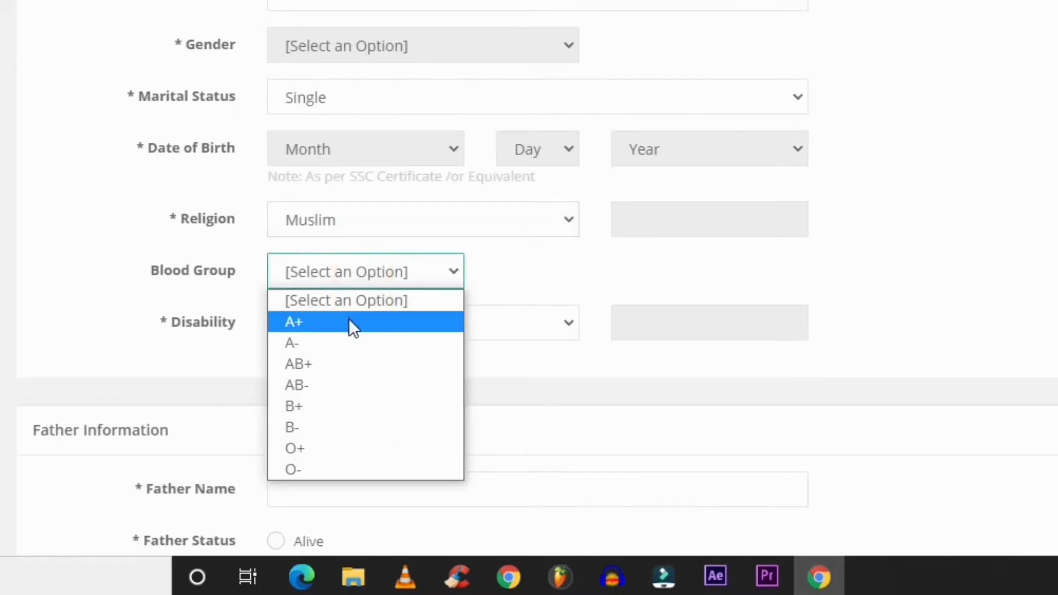
{"action": "left_click", "coordinate": [353, 416]}
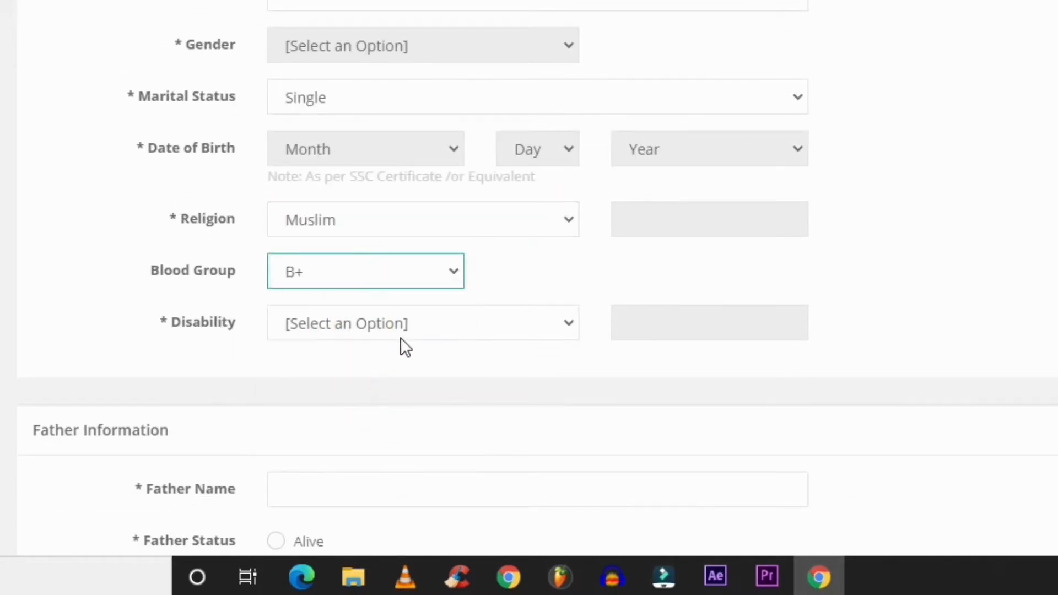
{"action": "left_click", "coordinate": [531, 329]}
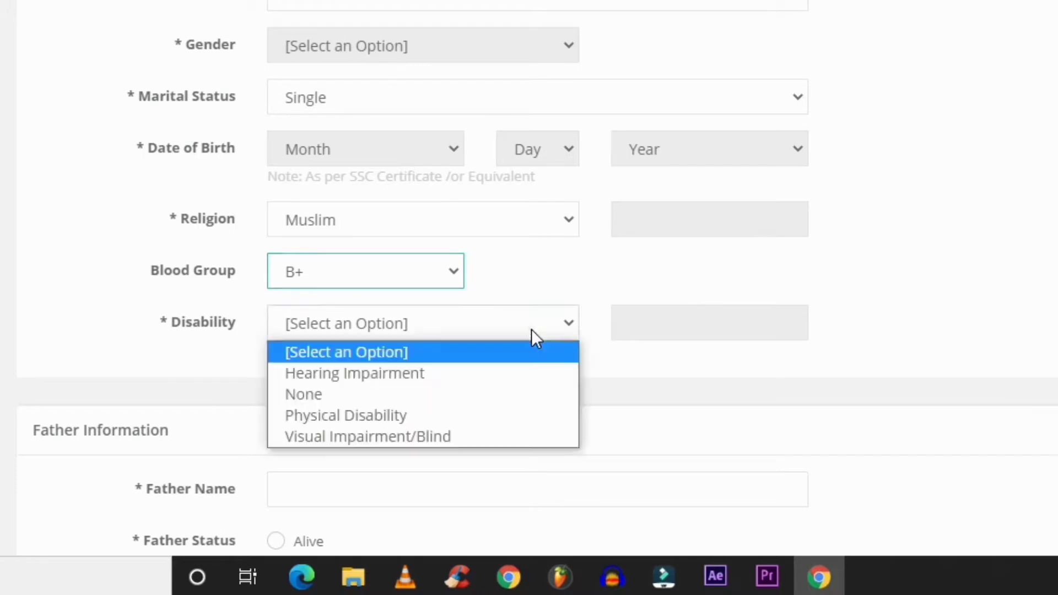
{"action": "left_click", "coordinate": [488, 406]}
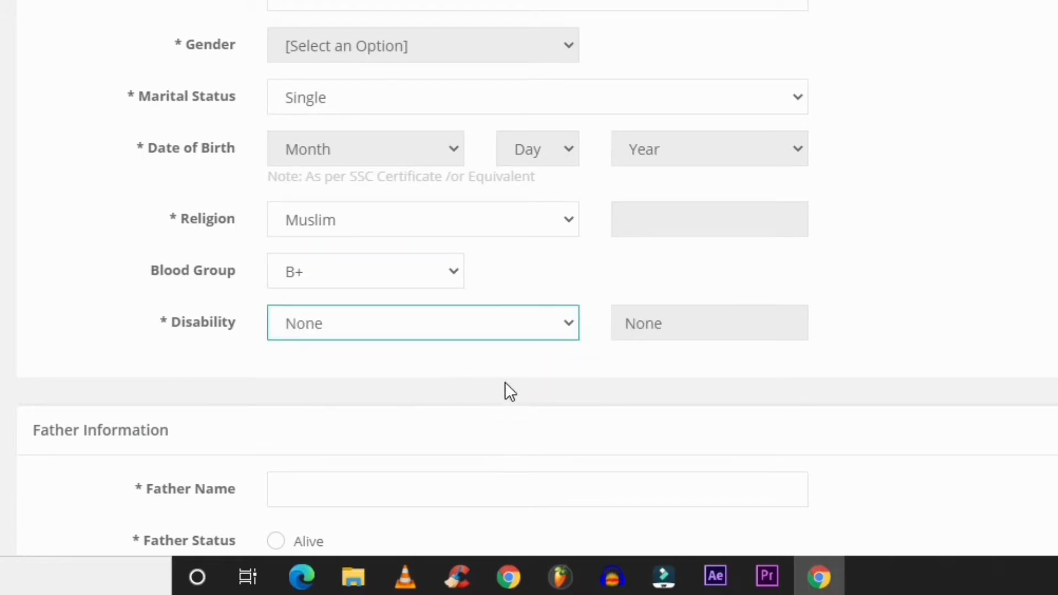
{"action": "scroll", "coordinate": [528, 353], "scroll_direction": "down", "scroll_amount": 5}
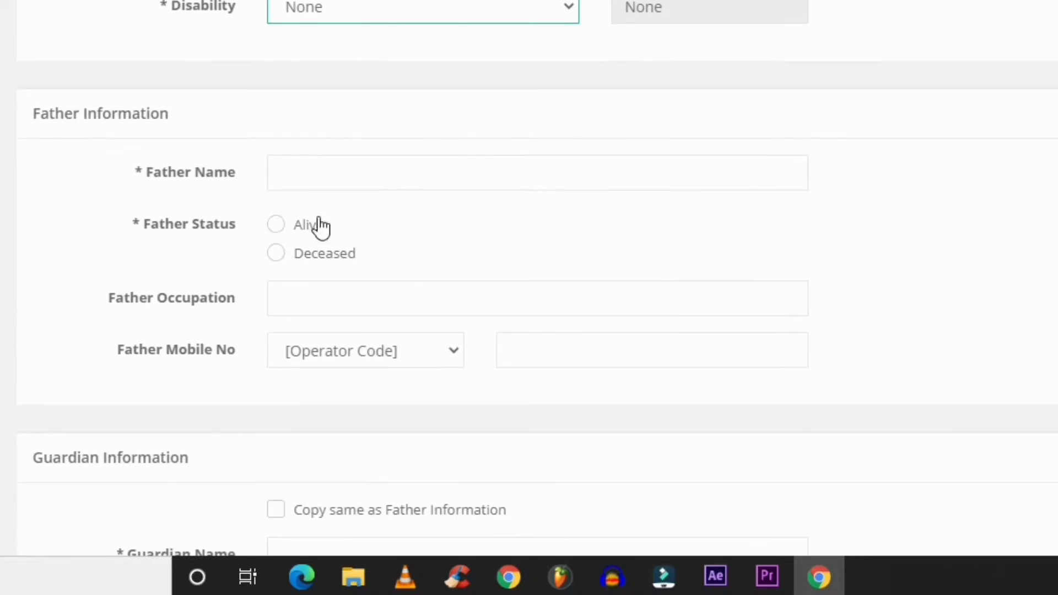
Enter the father's name, mark him Alive, and set his occupation to GOVT EMPLOYE
{"action": "left_click", "coordinate": [345, 175]}
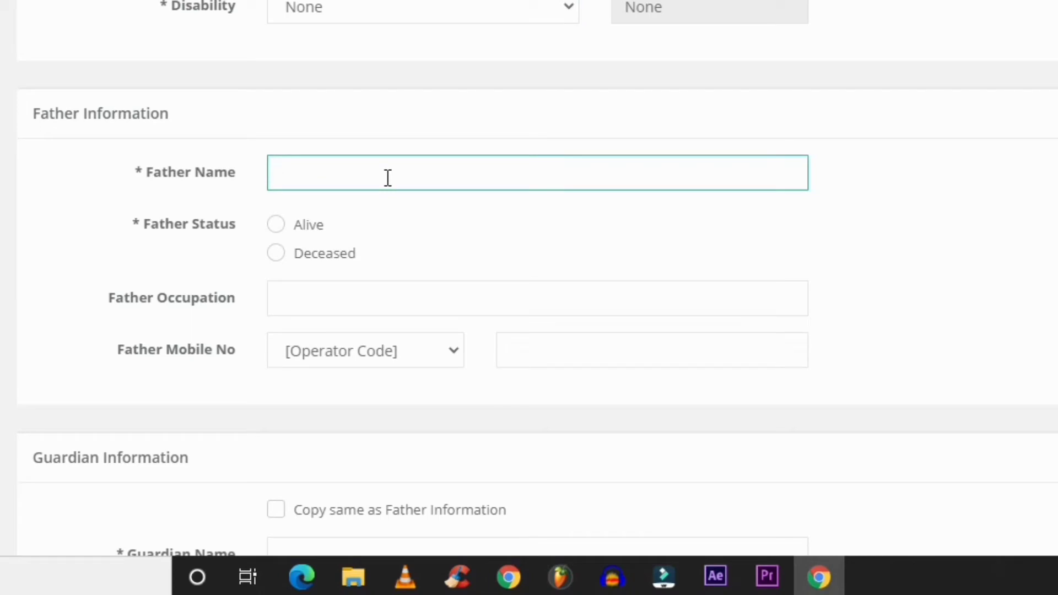
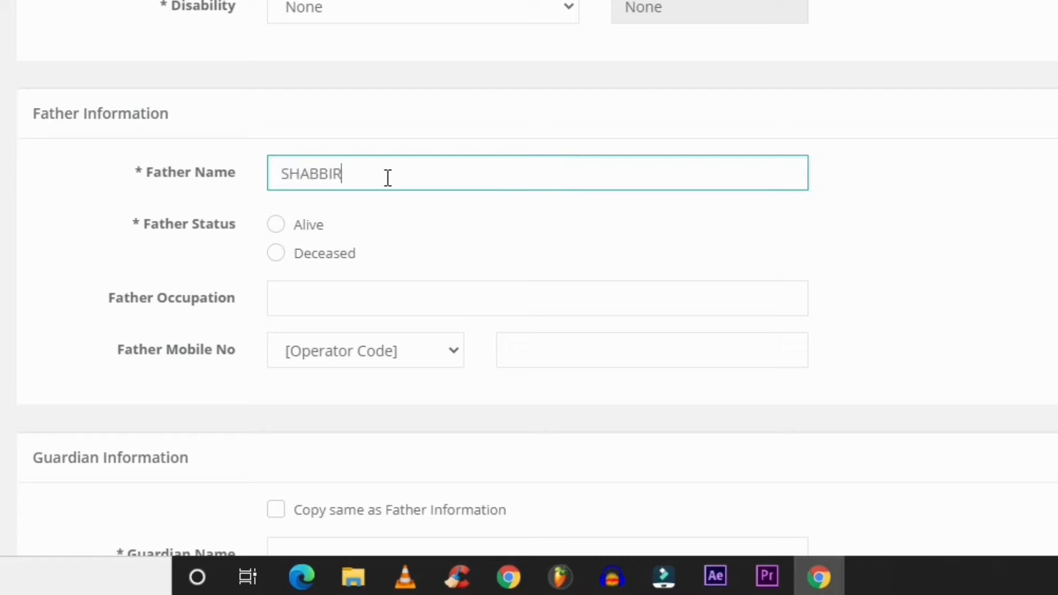
{"action": "left_click", "coordinate": [283, 230]}
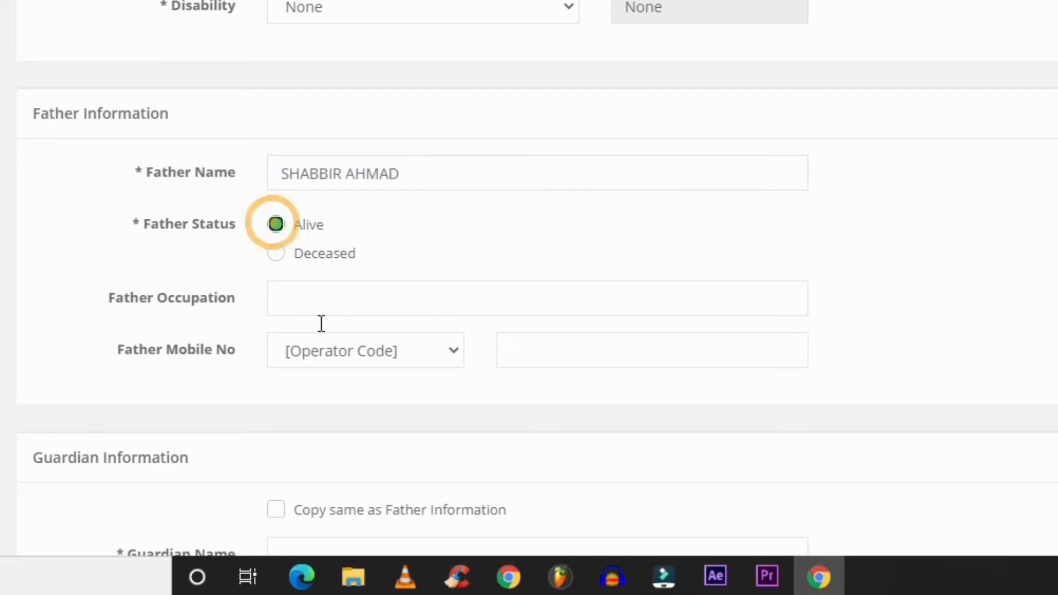
{"action": "left_click", "coordinate": [328, 303]}
{"action": "type", "text": "G"}
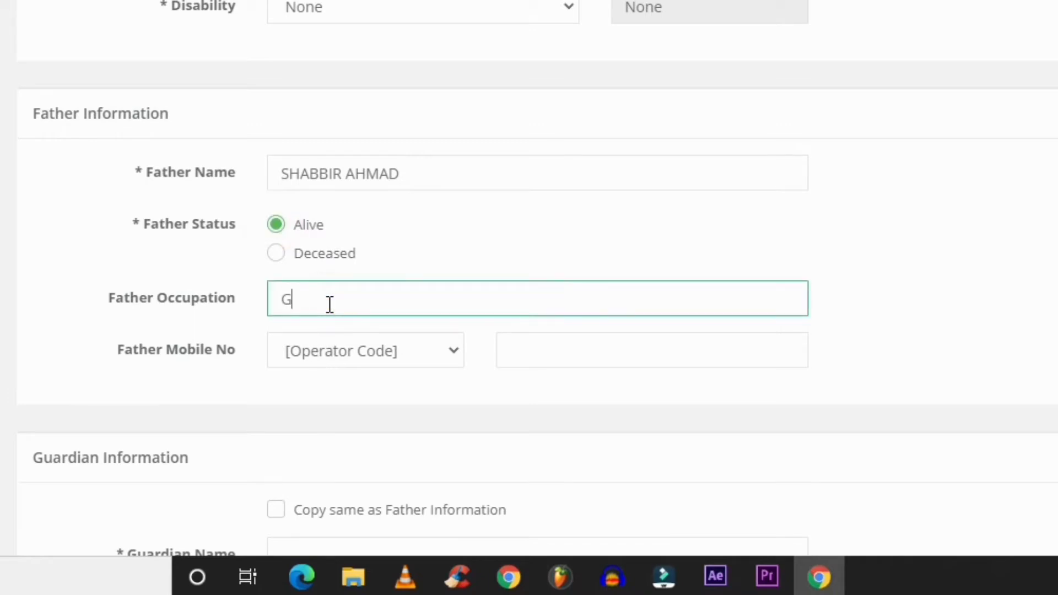
{"action": "type", "text": "OVT EMPLOYE"}
Enter the father's mobile number with operator code 0322
{"action": "left_click", "coordinate": [388, 352]}
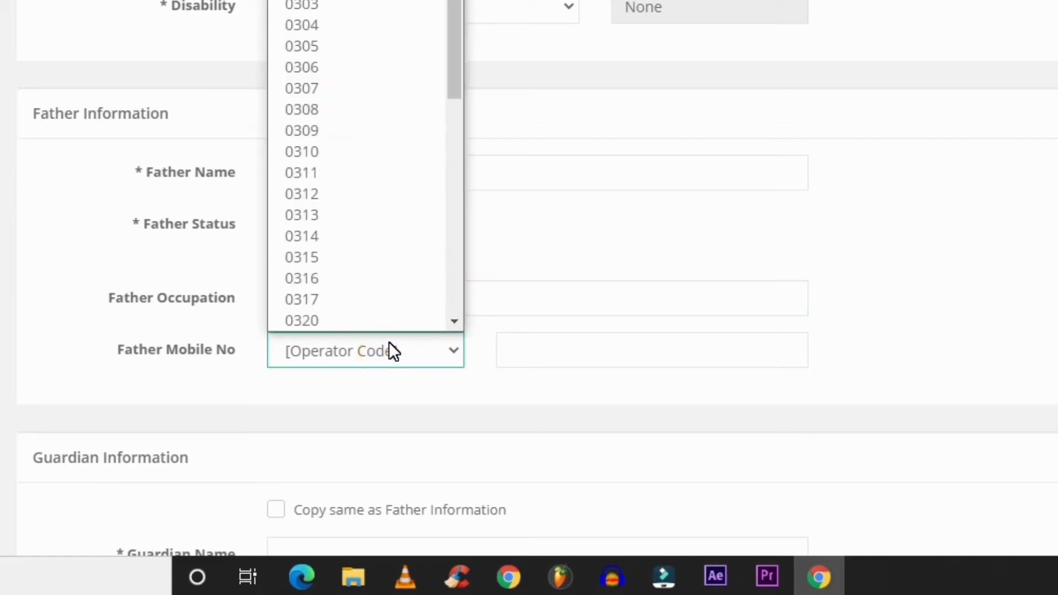
{"action": "type", "text": "0322"}
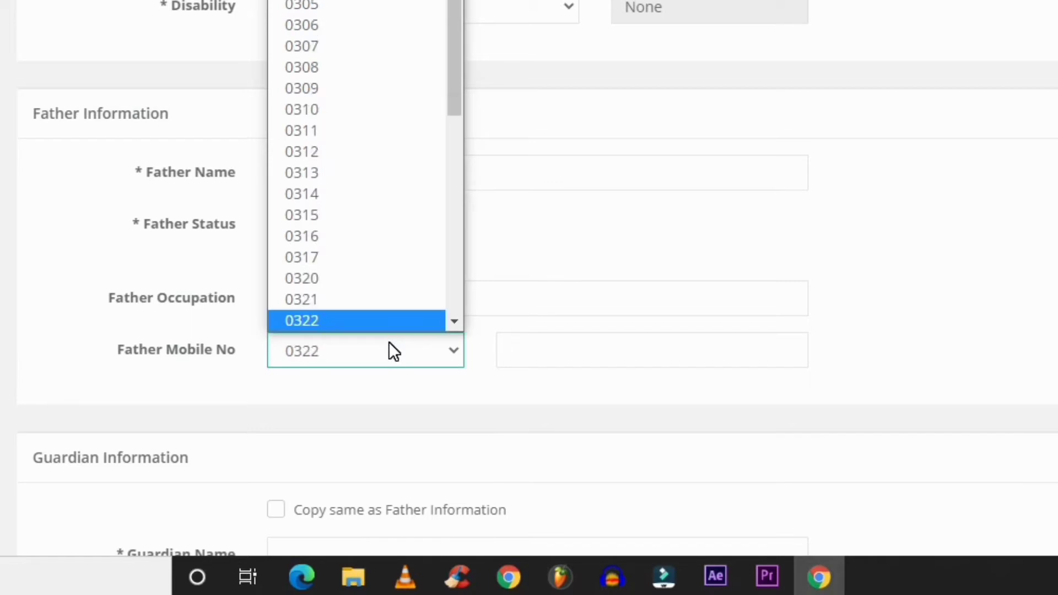
{"action": "key", "text": "Return"}
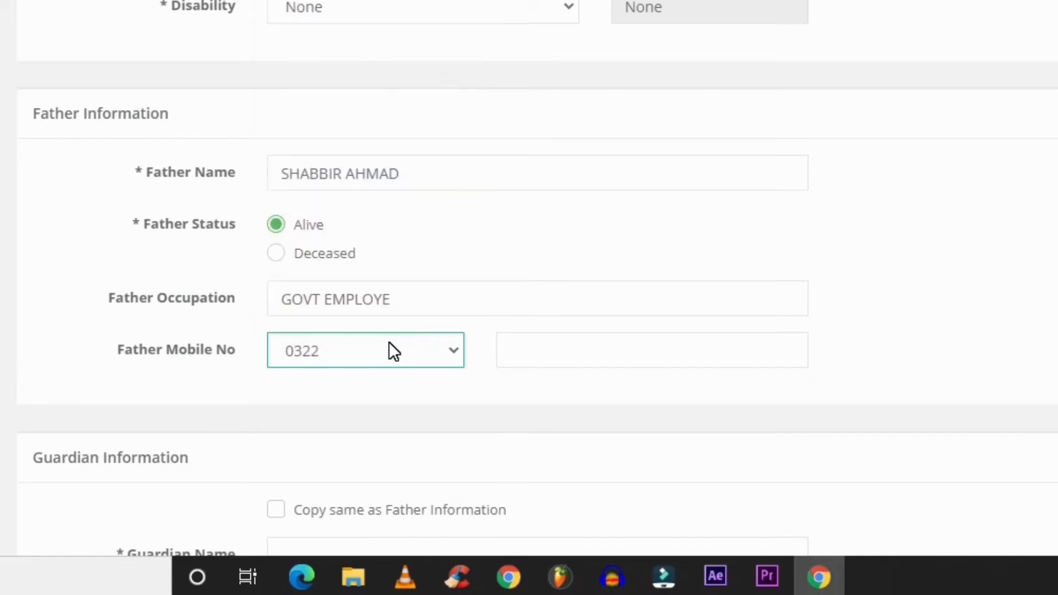
{"action": "left_click", "coordinate": [517, 354]}
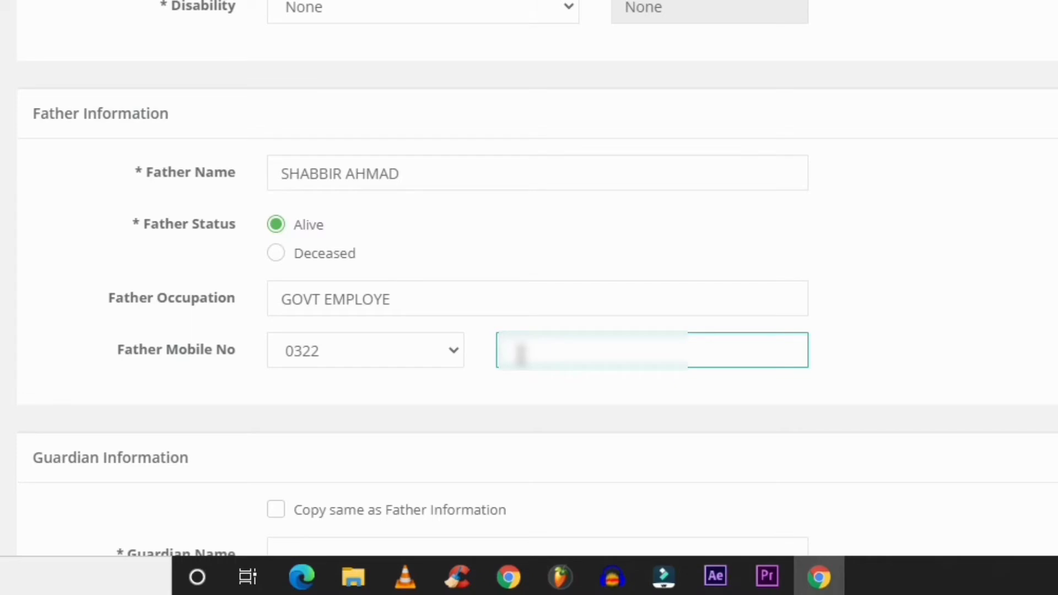
{"action": "type", "text": "?????"}
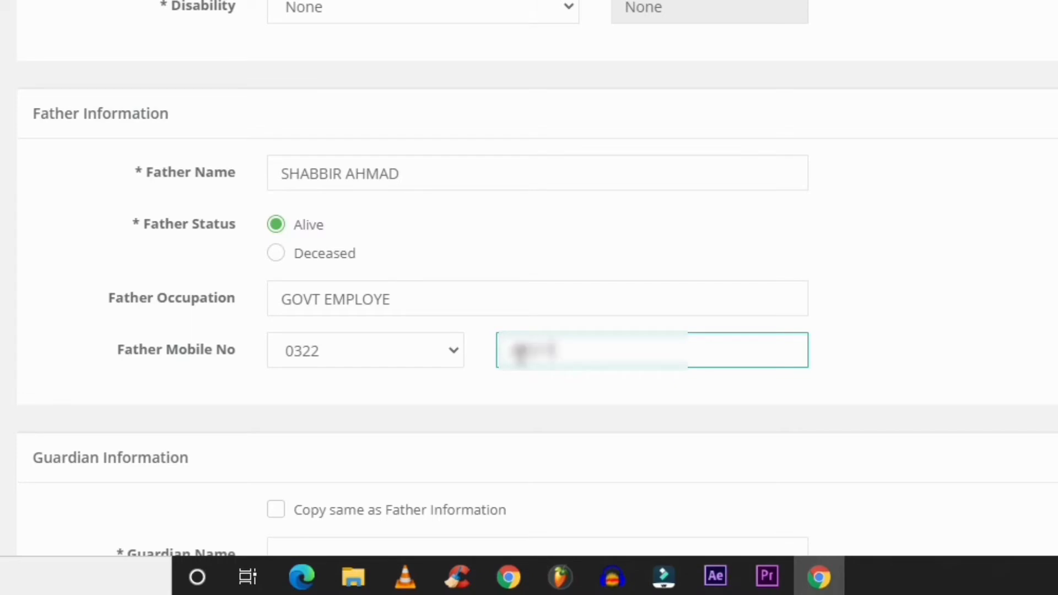
{"action": "type", "text": "??"}
Copy the father's details into the guardian section and enter the applicant's CNIC / B-Form number
{"action": "scroll", "coordinate": [638, 264], "scroll_direction": "down", "scroll_amount": 8}
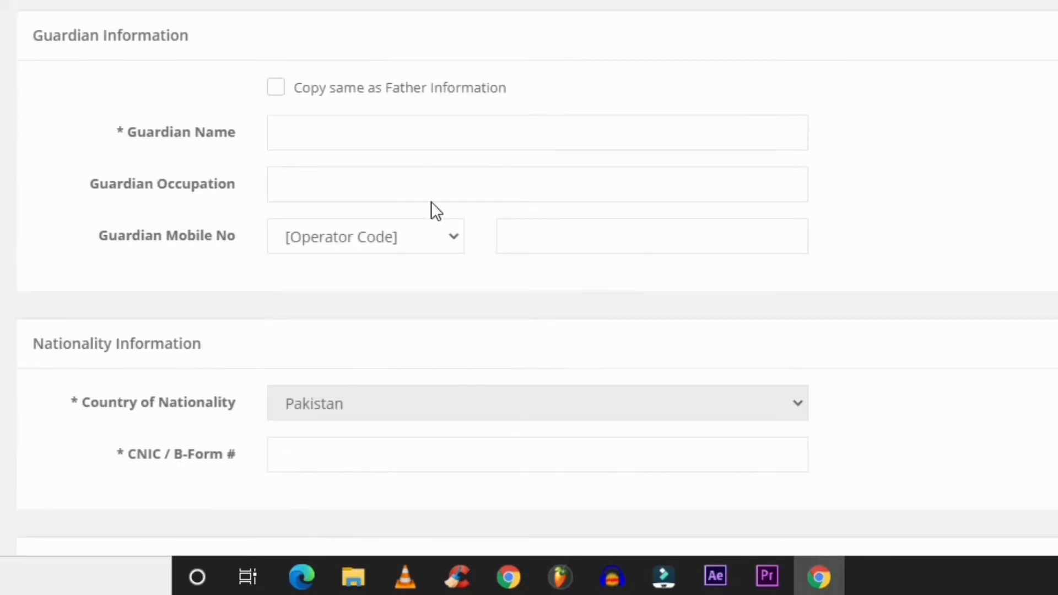
{"action": "left_click", "coordinate": [275, 88]}
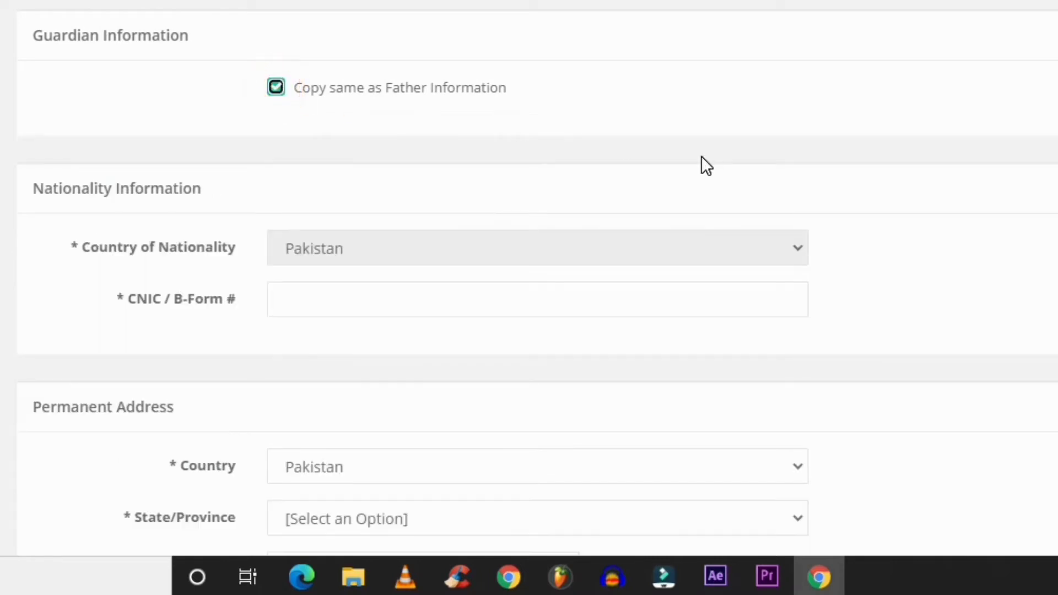
{"action": "scroll", "coordinate": [597, 237], "scroll_direction": "down", "scroll_amount": 4}
{"action": "left_click", "coordinate": [394, 94]}
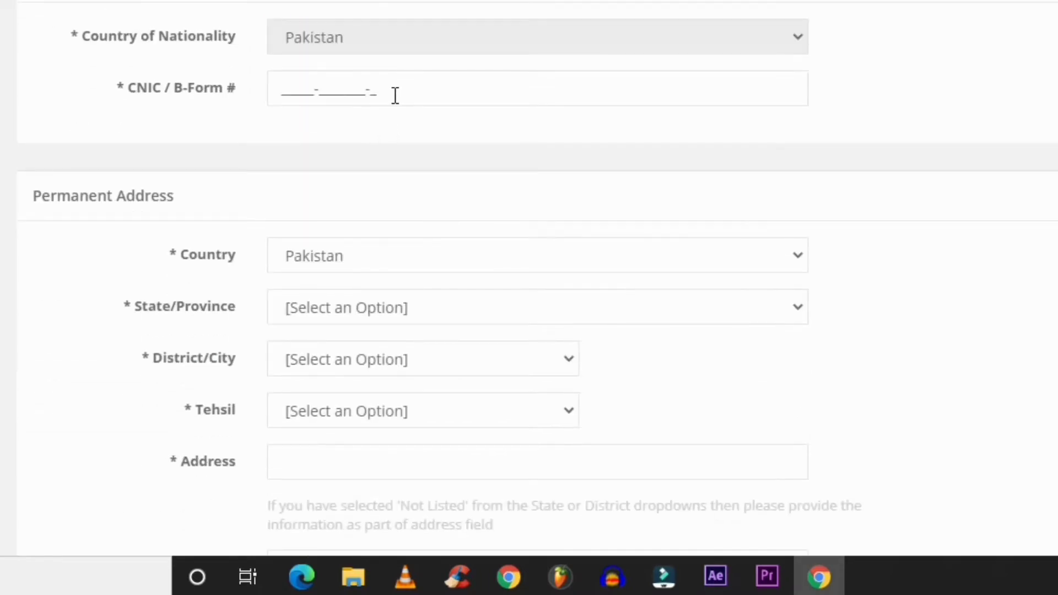
{"action": "left_click", "coordinate": [396, 94]}
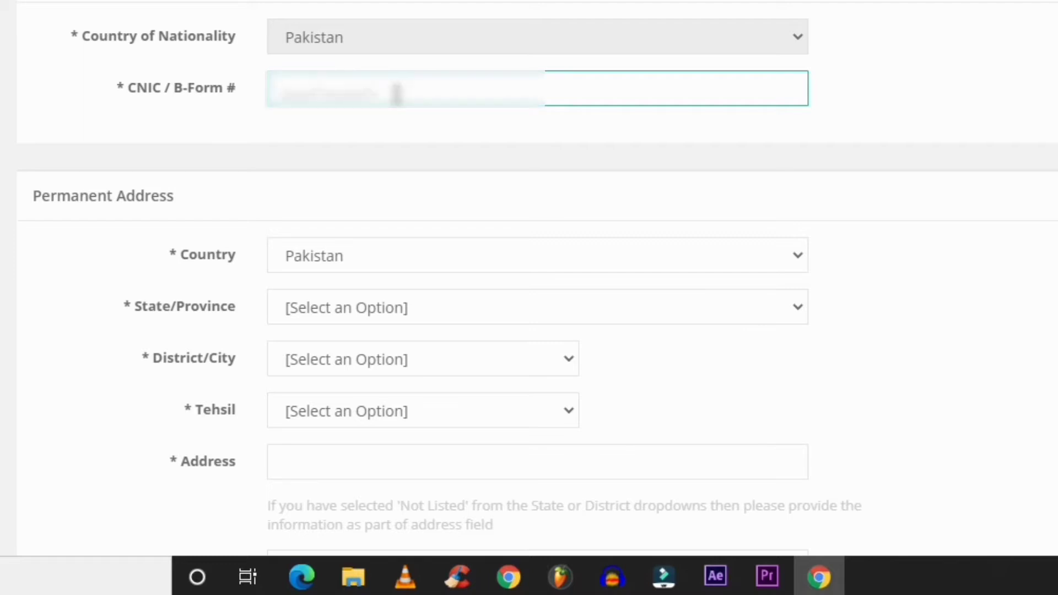
{"action": "type", "text": "XXXXXXXX"}
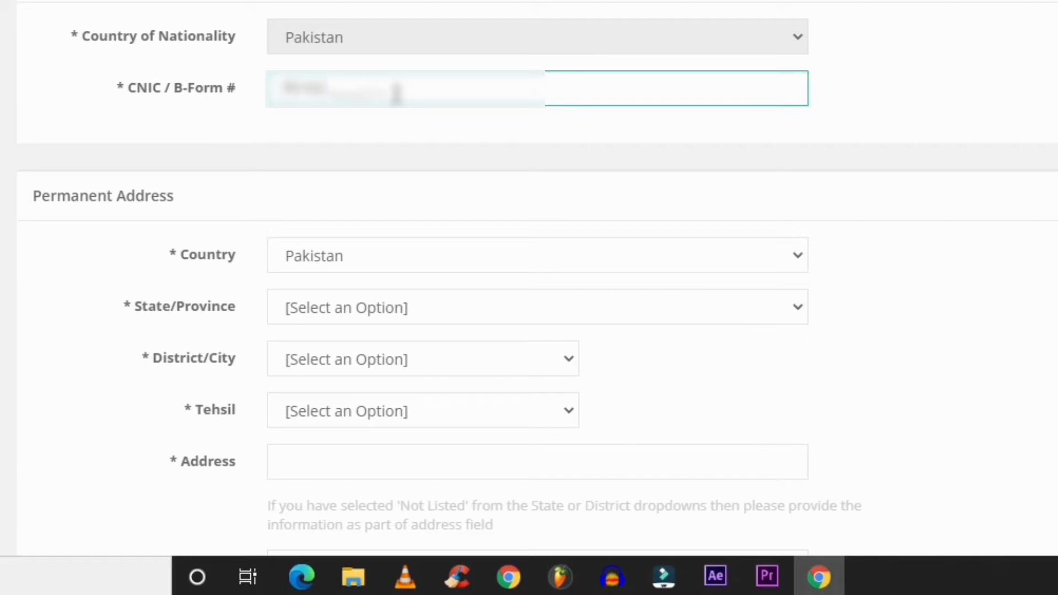
{"action": "type", "text": "XXXXXXXX"}
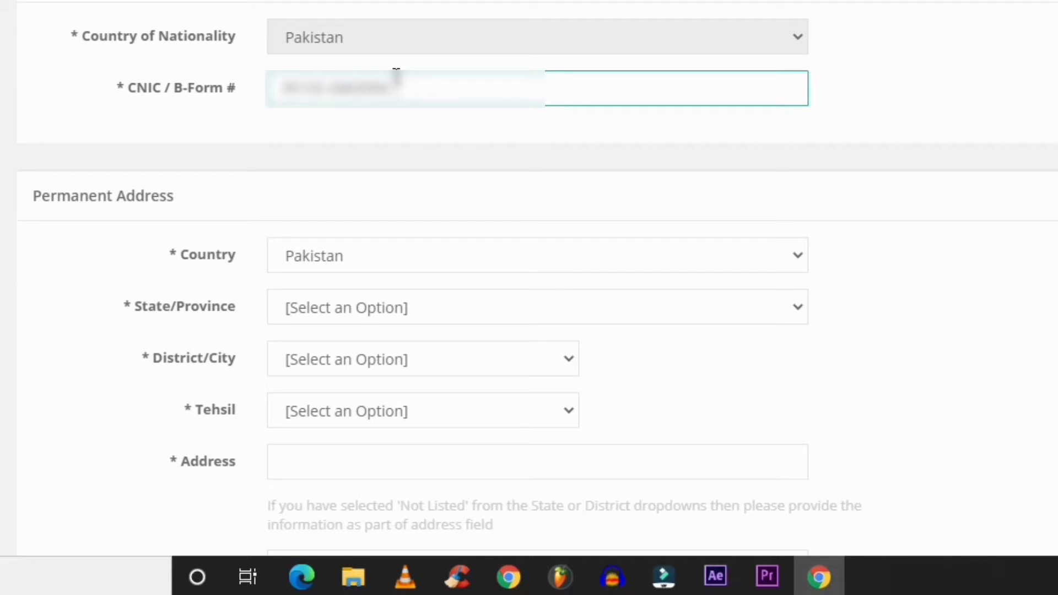
{"action": "type", "text": "-X"}
Set the permanent address to Pakistan, Punjab, district KASUR (K034), tehsil KASUR
{"action": "left_click", "coordinate": [408, 260]}
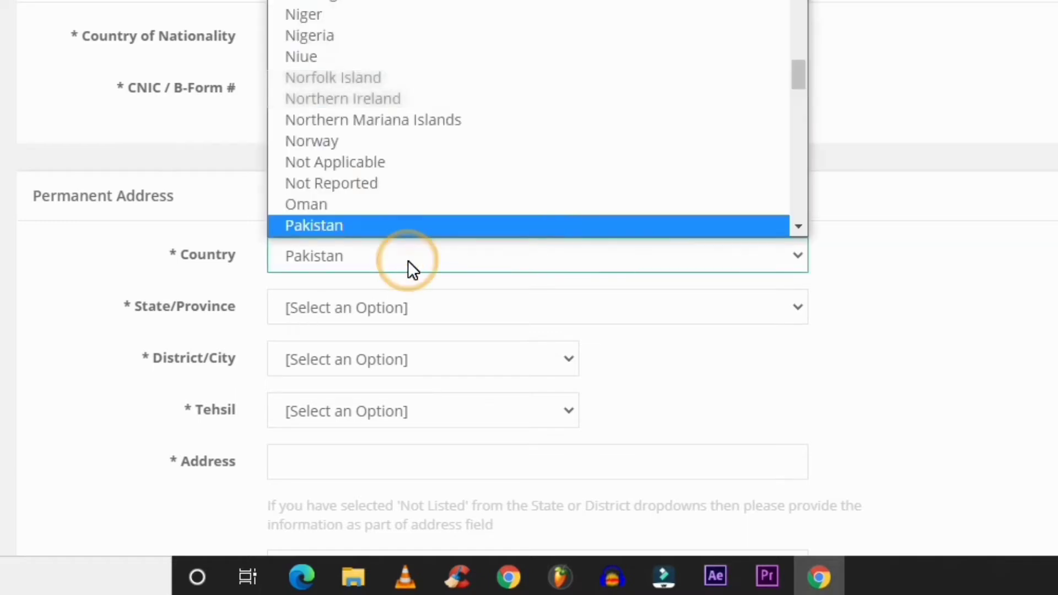
{"action": "left_click", "coordinate": [408, 260]}
{"action": "scroll", "coordinate": [408, 260], "scroll_direction": "down", "scroll_amount": 4}
{"action": "left_click", "coordinate": [416, 98]}
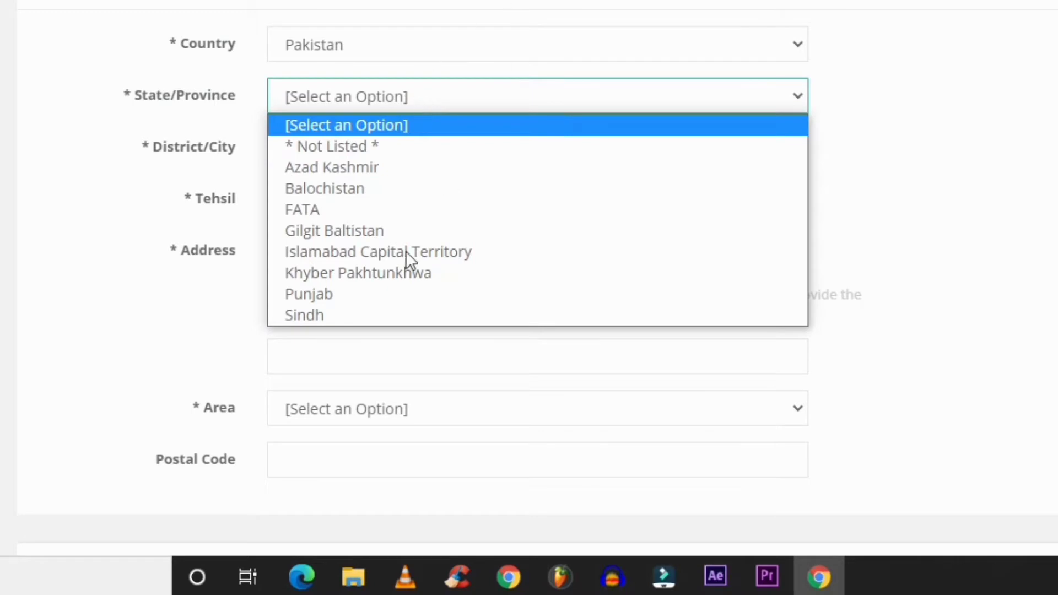
{"action": "left_click", "coordinate": [339, 295]}
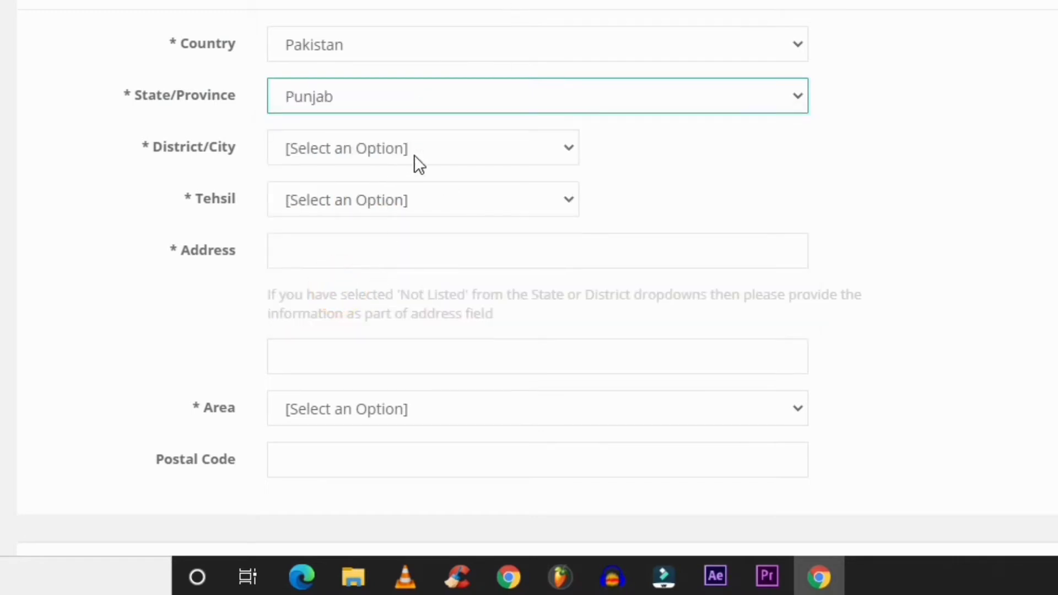
{"action": "left_click", "coordinate": [484, 145]}
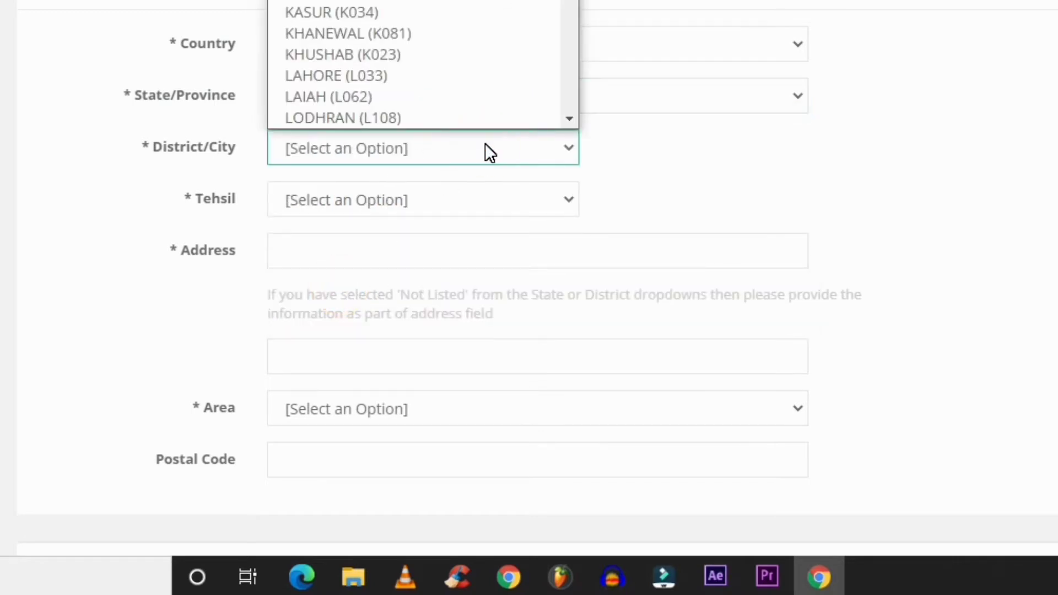
{"action": "key", "text": "k"}
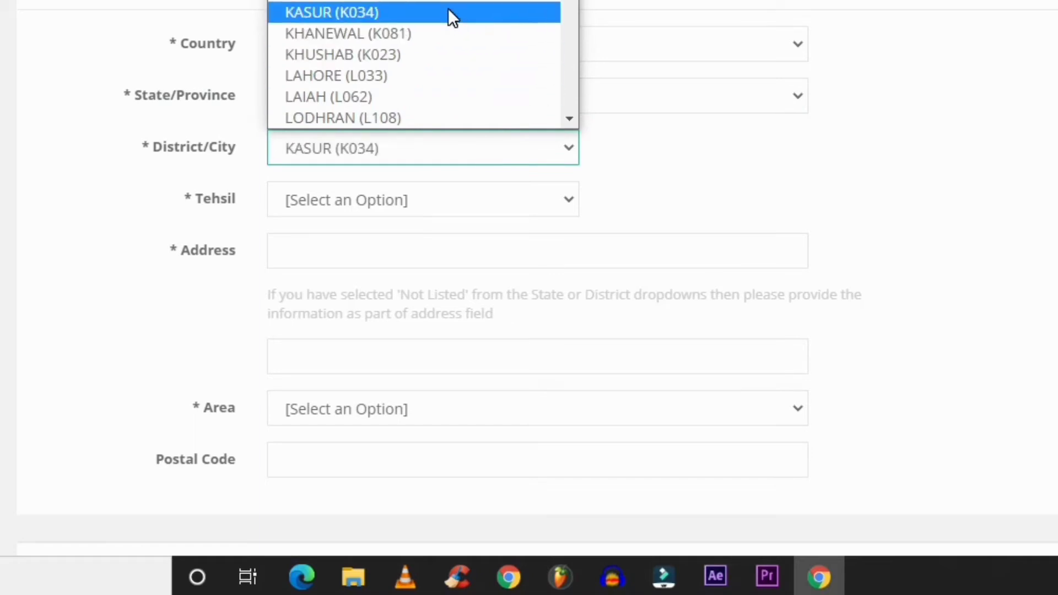
{"action": "left_click", "coordinate": [448, 13]}
{"action": "left_click", "coordinate": [419, 200]}
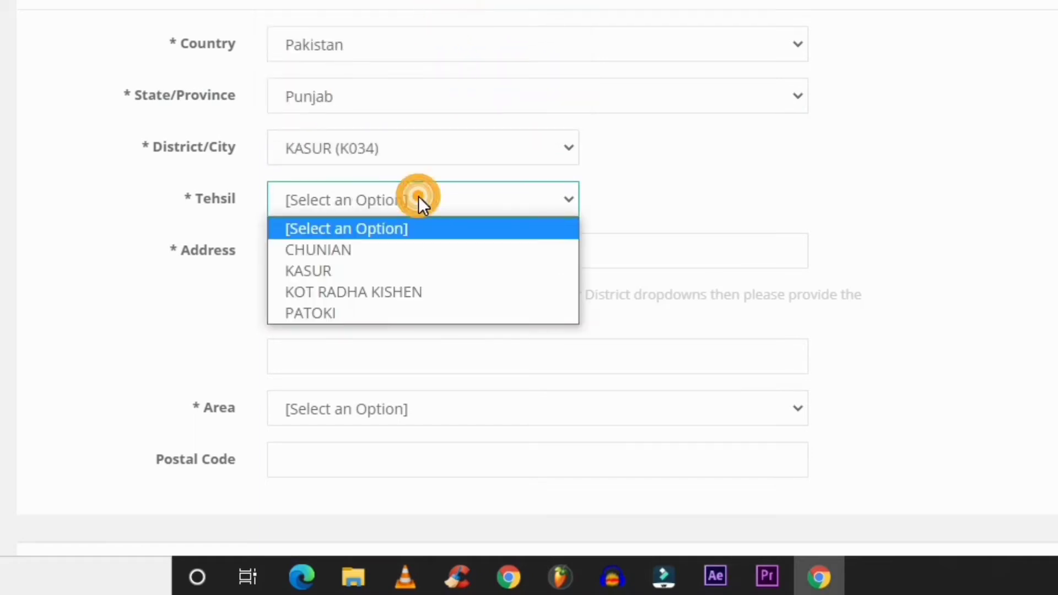
{"action": "left_click", "coordinate": [380, 270]}
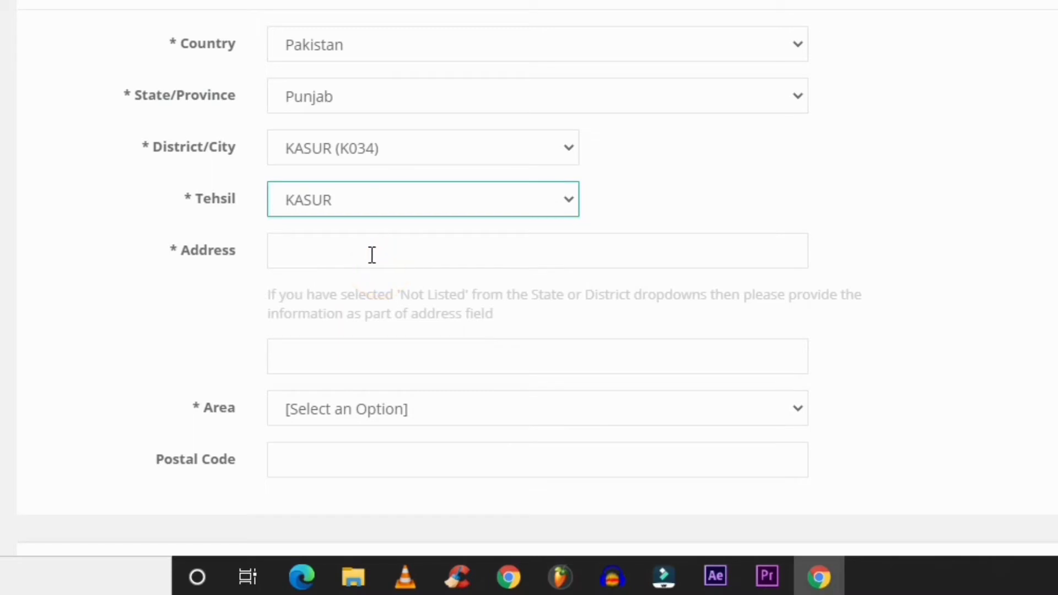
Enter the permanent street address, correcting a mistyped letter
{"action": "left_click", "coordinate": [369, 253]}
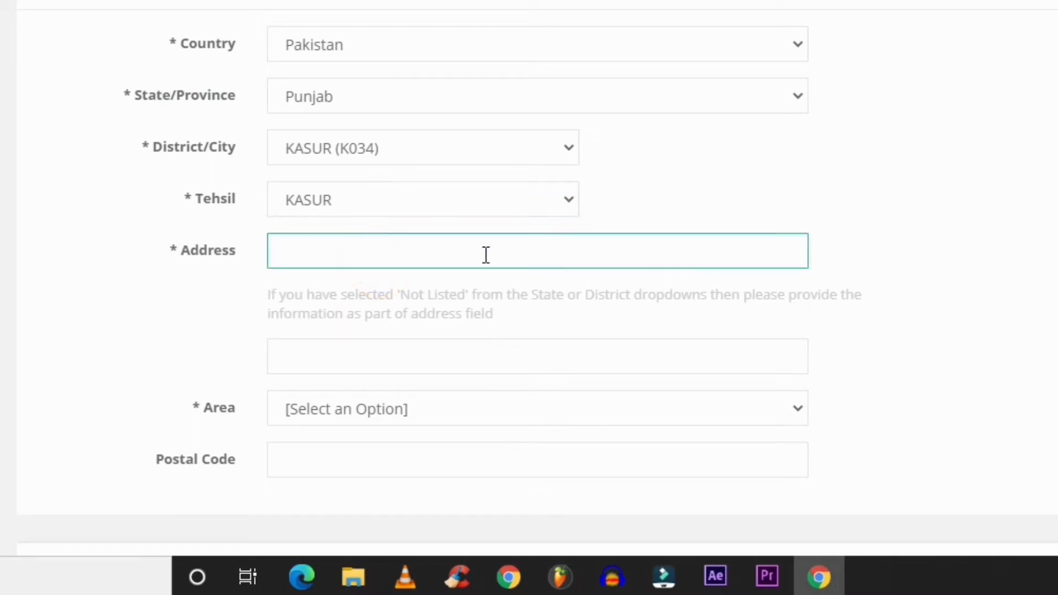
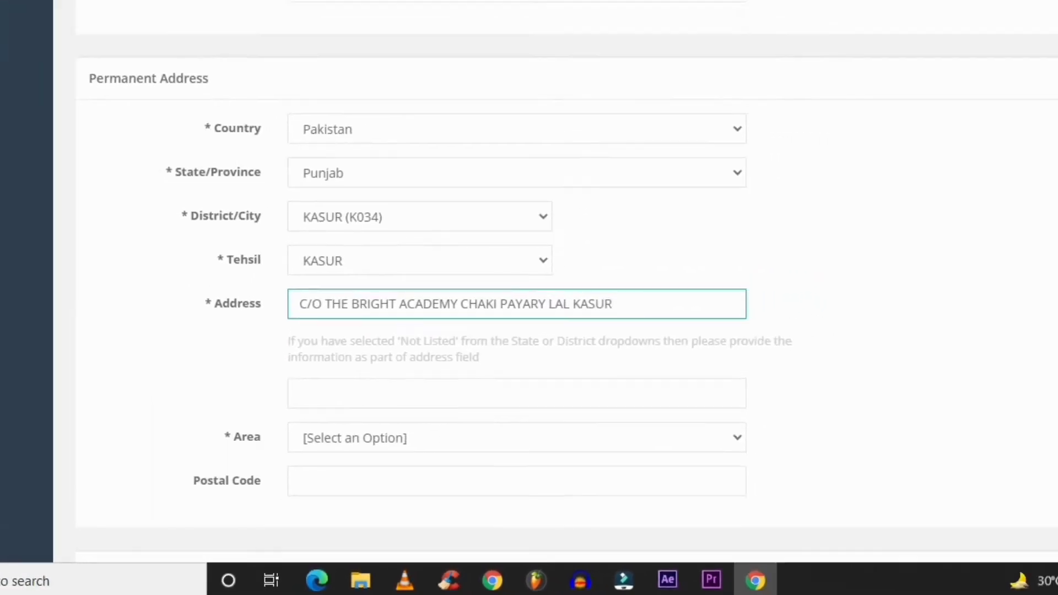
Mark the area Urban, enter the postal code, and copy the permanent address as mailing address
{"action": "scroll", "coordinate": [923, 196], "scroll_direction": "down", "scroll_amount": 6}
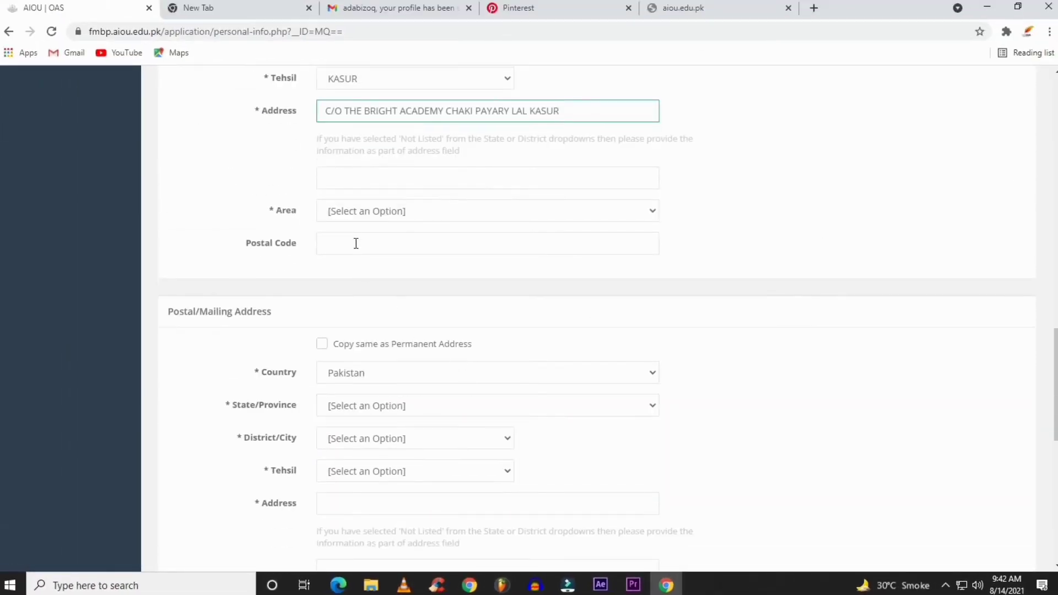
{"action": "left_click", "coordinate": [359, 211]}
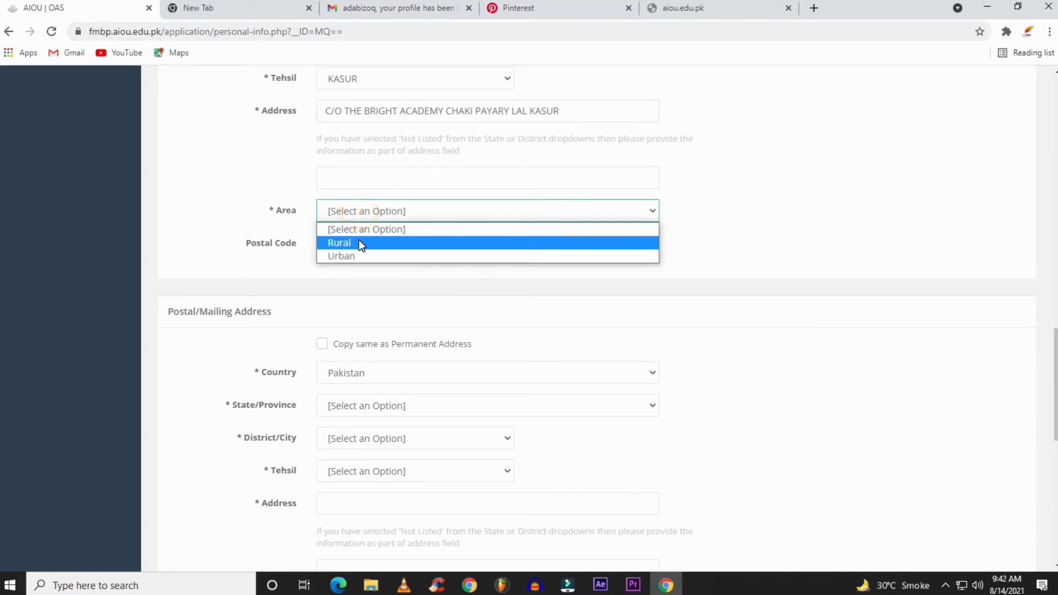
{"action": "left_click", "coordinate": [359, 253]}
{"action": "left_click", "coordinate": [365, 246]}
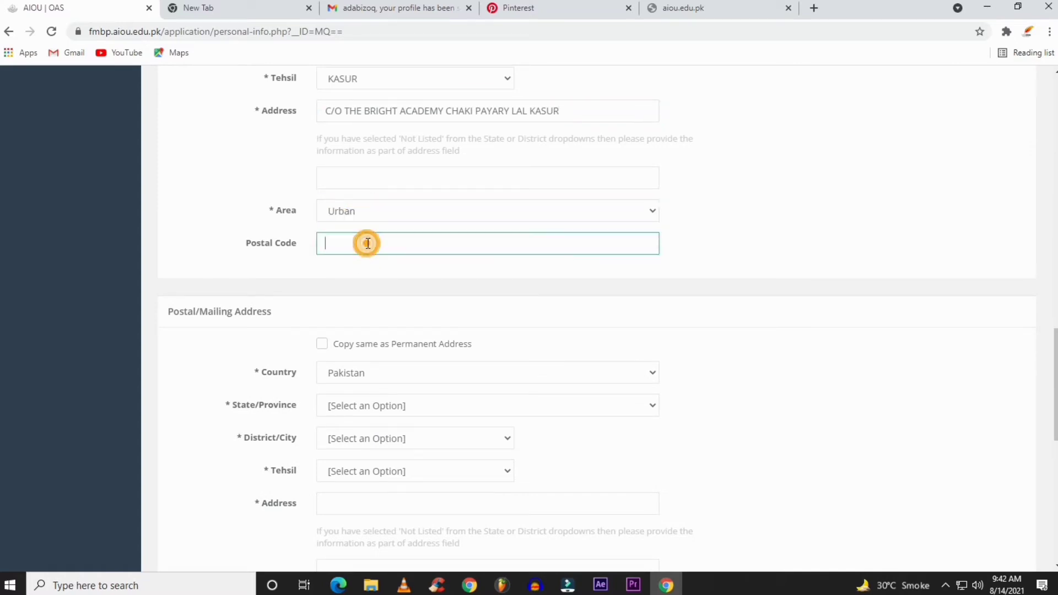
{"action": "type", "text": "55050"}
{"action": "left_click", "coordinate": [323, 344]}
{"action": "scroll", "coordinate": [440, 352], "scroll_direction": "down", "scroll_amount": 3}
Set the domicile to province Punjab and district KASUR (K034)
{"action": "left_click", "coordinate": [352, 319]}
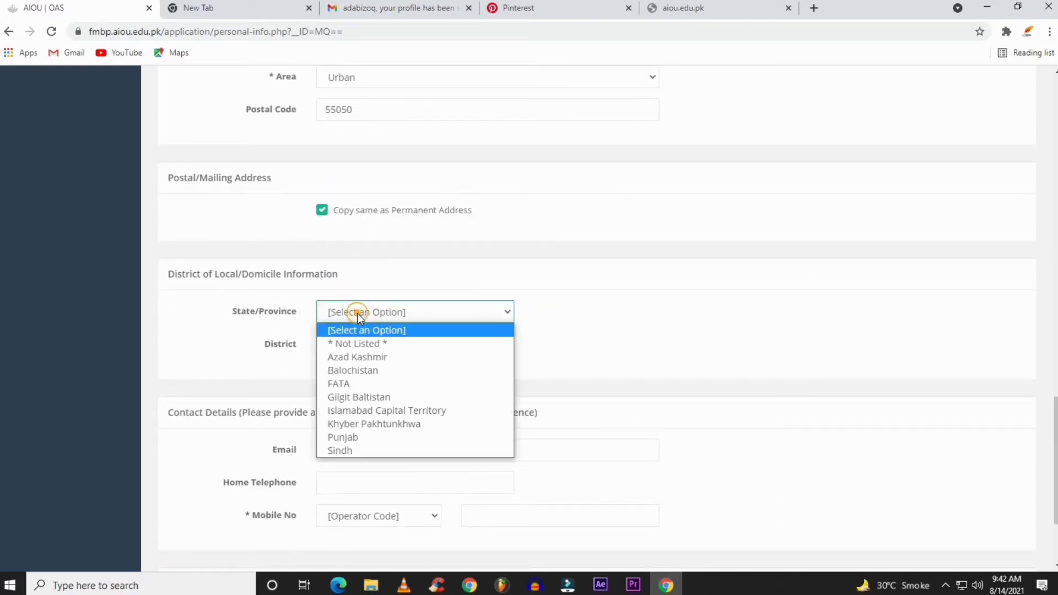
{"action": "left_click", "coordinate": [379, 436]}
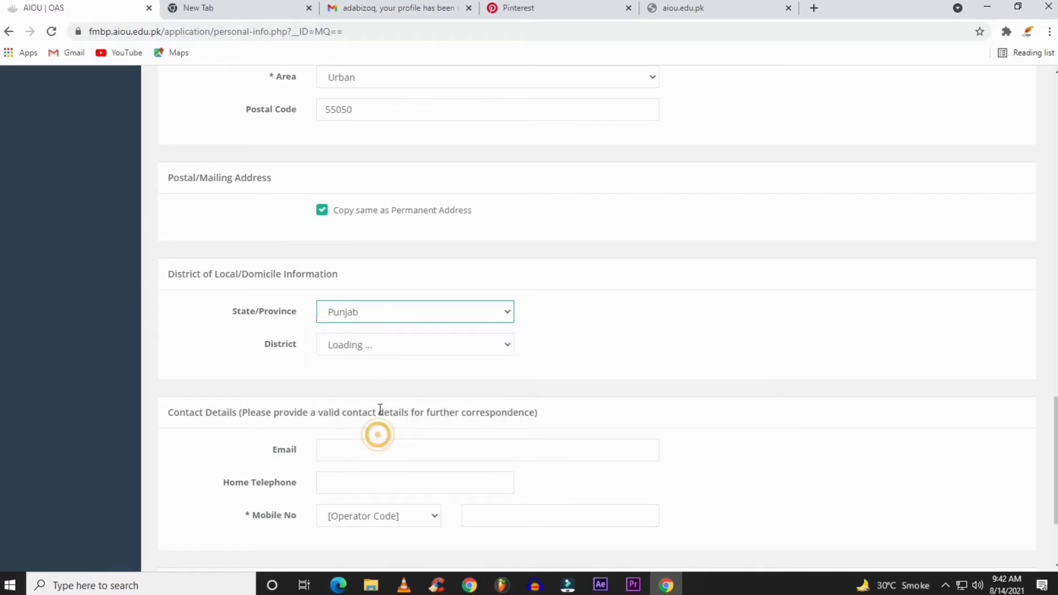
{"action": "left_click", "coordinate": [377, 346]}
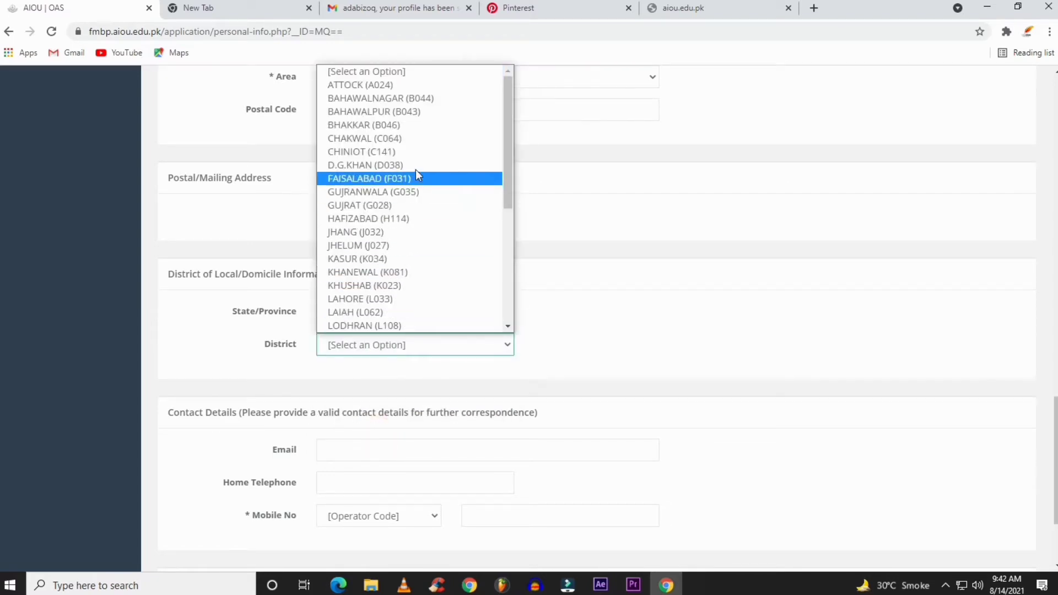
{"action": "key", "text": "k"}
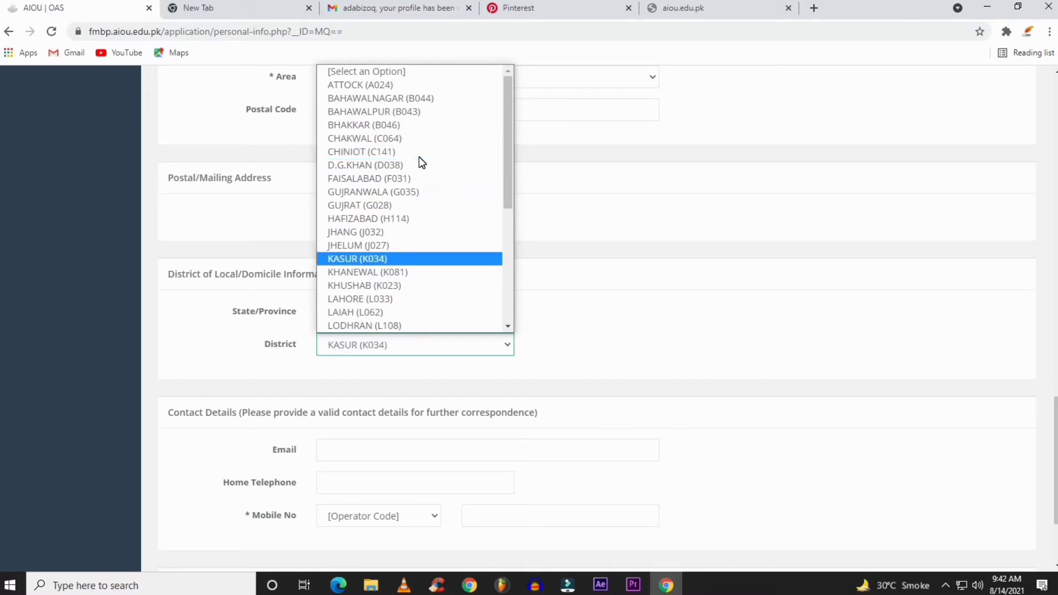
{"action": "key", "text": "Return"}
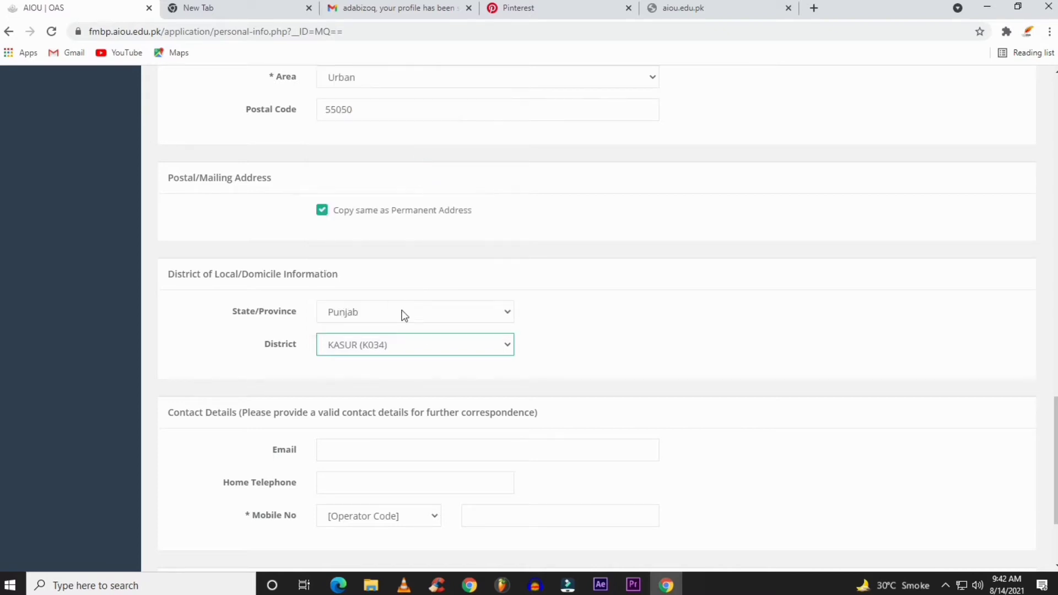
{"action": "scroll", "coordinate": [374, 391], "scroll_direction": "down", "scroll_amount": 2}
Enter the contact e-mail address and the home telephone number
{"action": "left_click", "coordinate": [392, 317]}
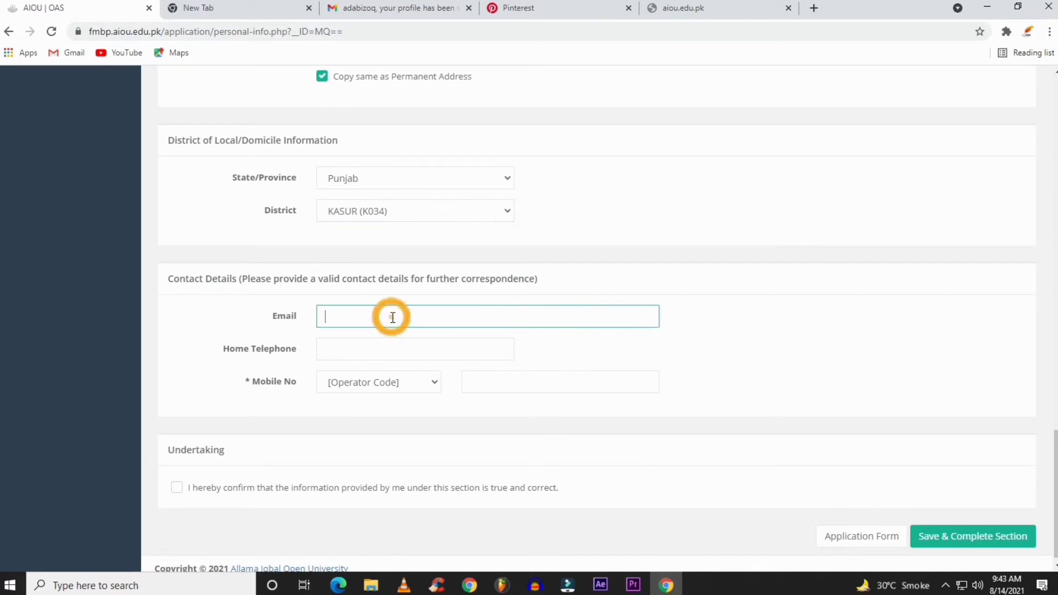
{"action": "type", "text": "AD"}
{"action": "key", "text": "BackSpace"}
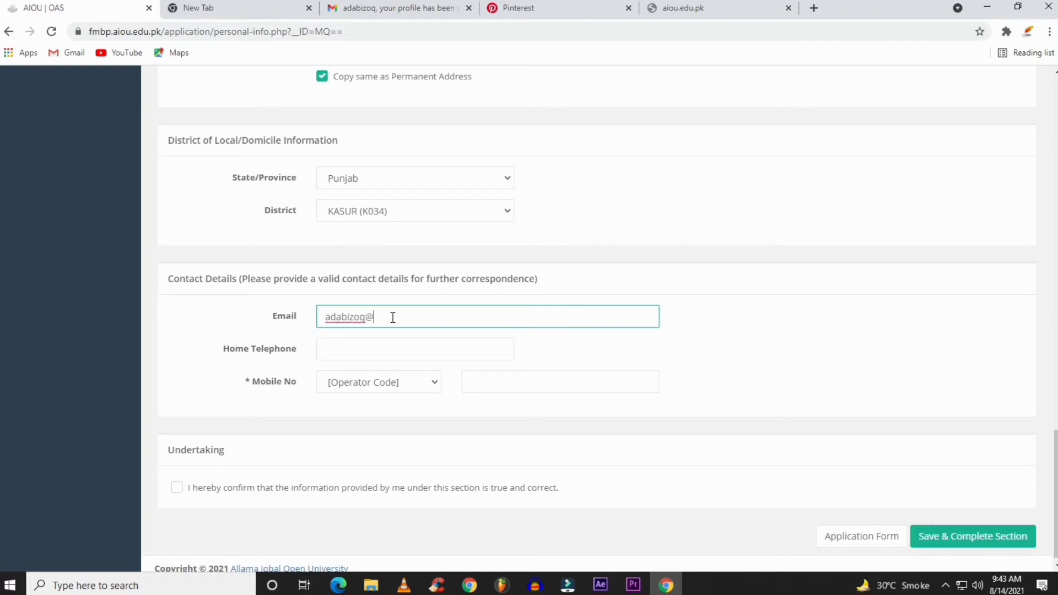
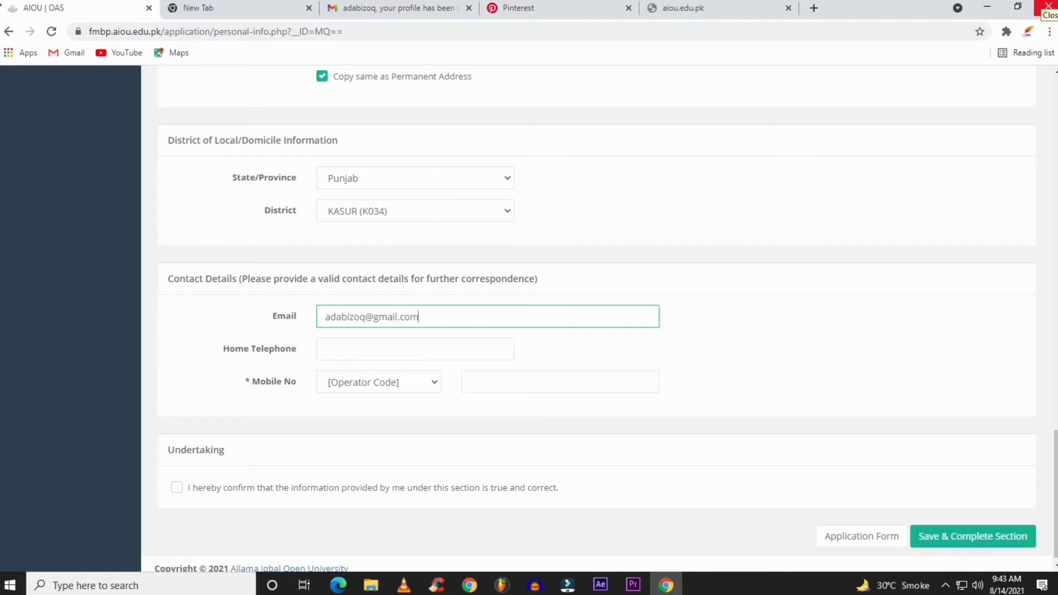
{"action": "left_click", "coordinate": [385, 350]}
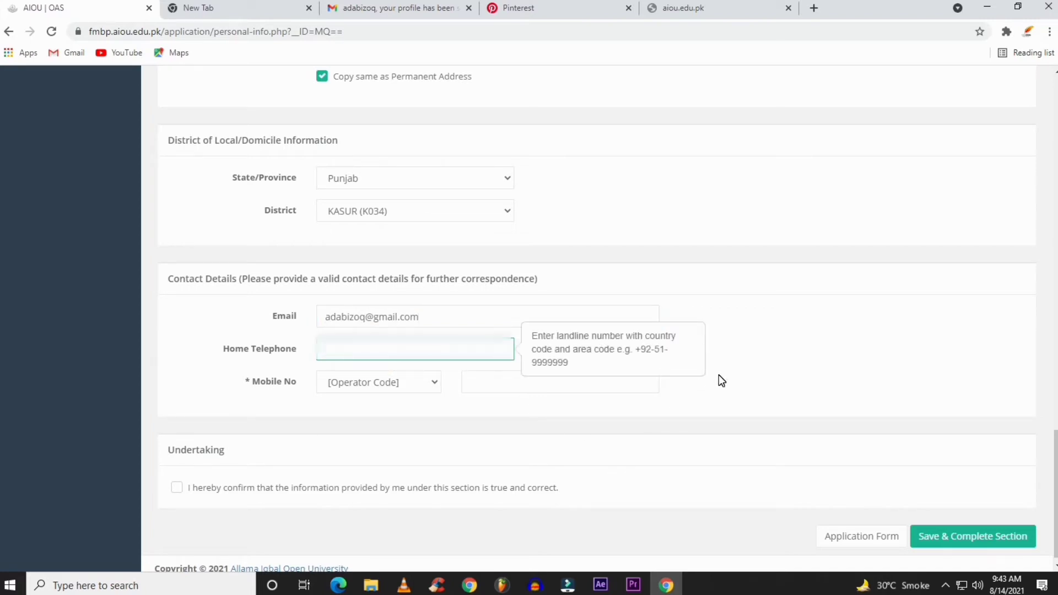
{"action": "type", "text": "+92492"}
{"action": "type", "text": "???"}
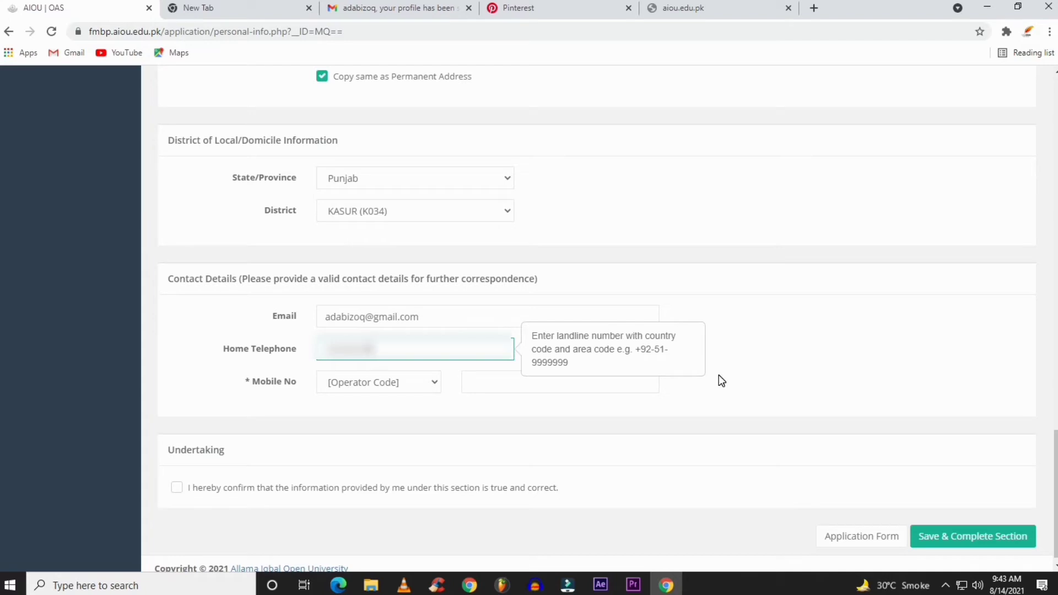
{"action": "type", "text": "????"}
Enter the mobile number with operator code 0322 and tick the Undertaking checkbox
{"action": "left_click", "coordinate": [388, 382]}
{"action": "type", "text": "0322"}
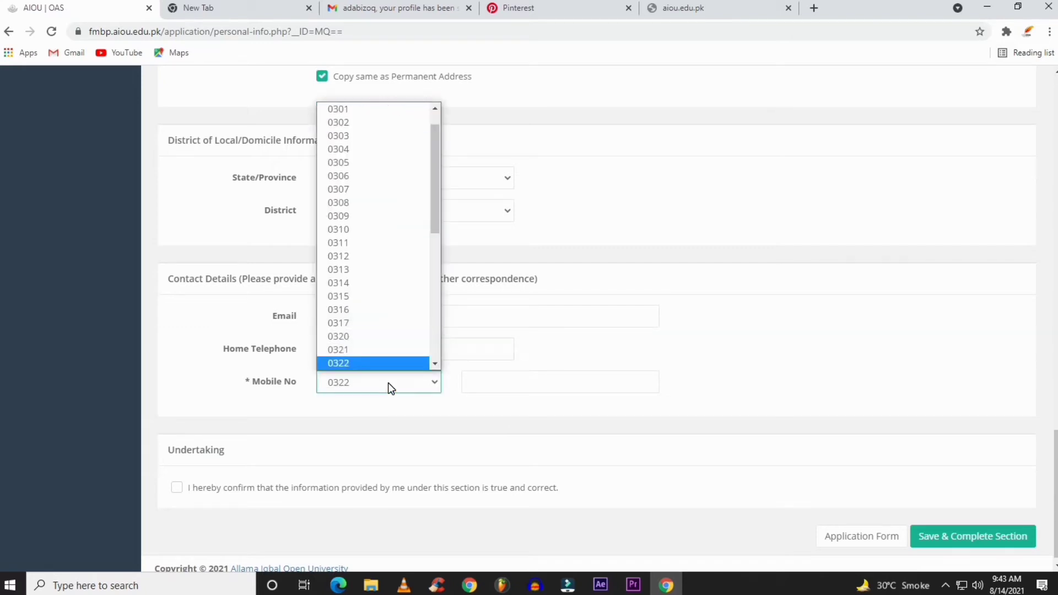
{"action": "key", "text": "Return"}
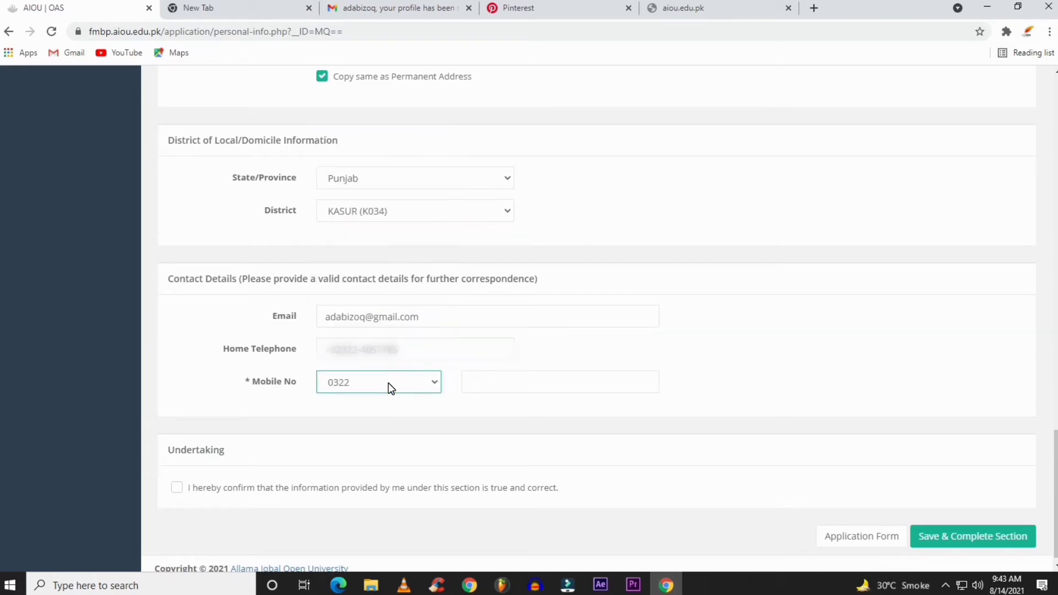
{"action": "key", "text": "Tab"}
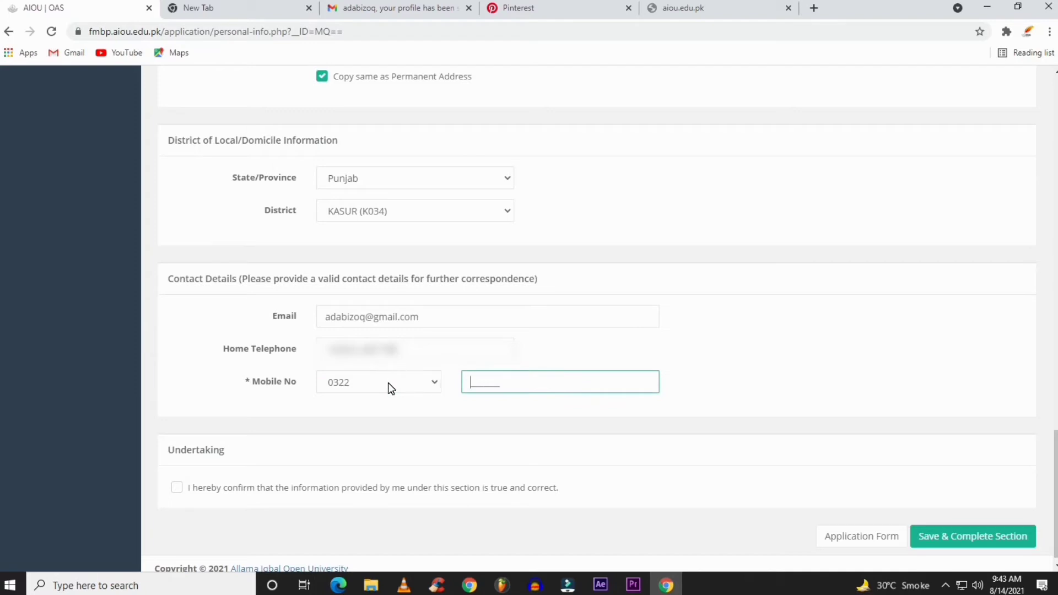
{"action": "type", "text": "???????"}
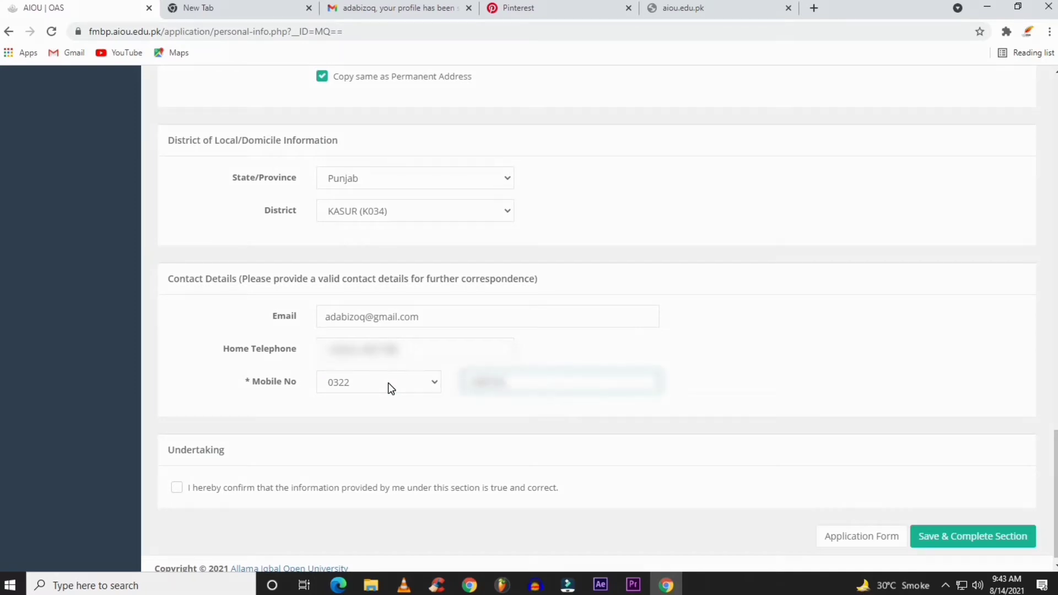
{"action": "scroll", "coordinate": [399, 376], "scroll_direction": "down", "scroll_amount": 1}
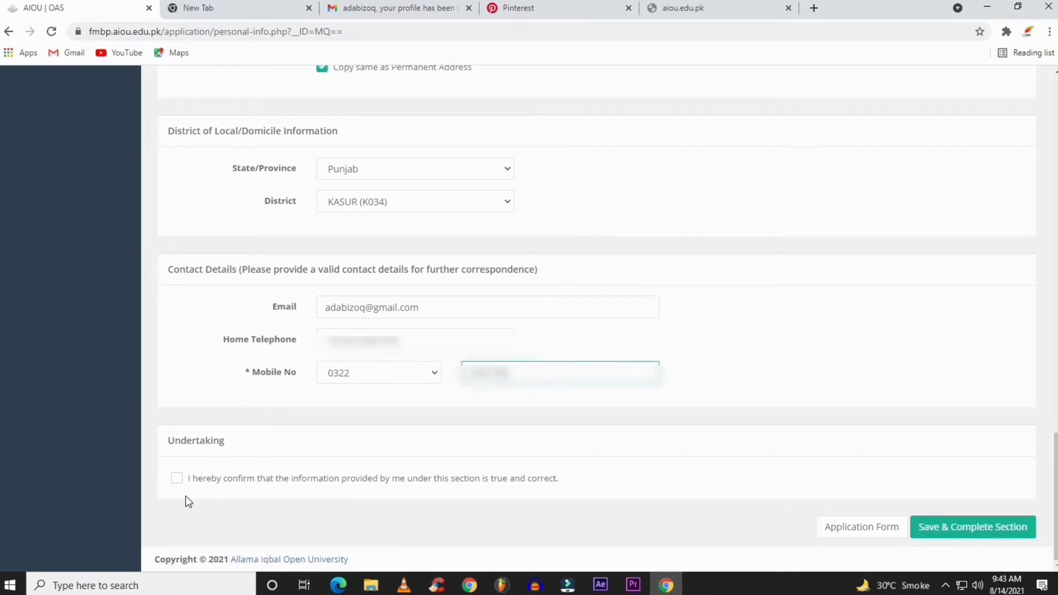
{"action": "left_click", "coordinate": [176, 478]}
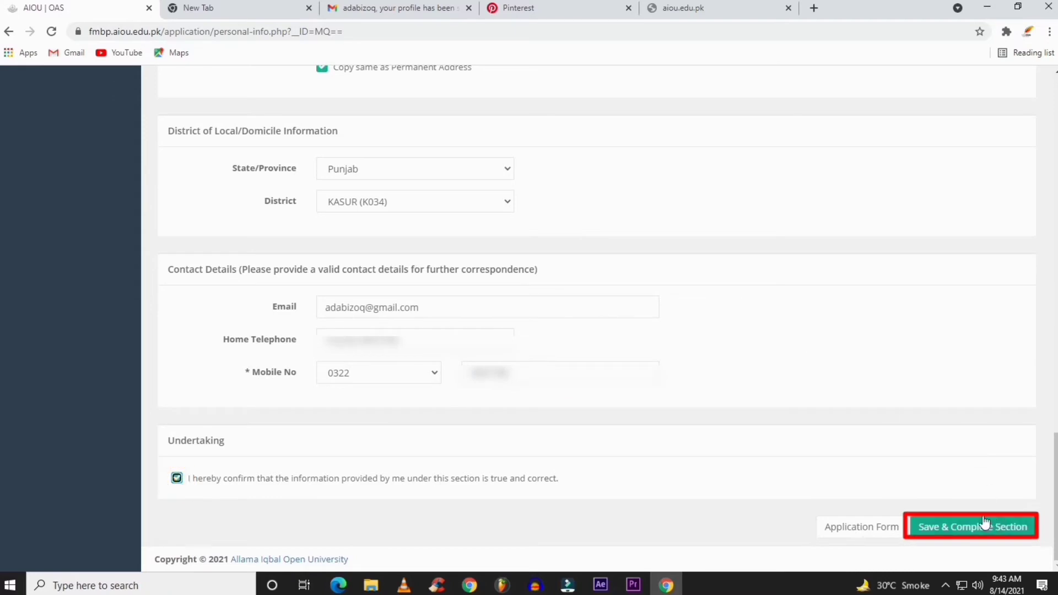
Attempt to save the personal information, then set the gender to Male
{"action": "left_click", "coordinate": [954, 526]}
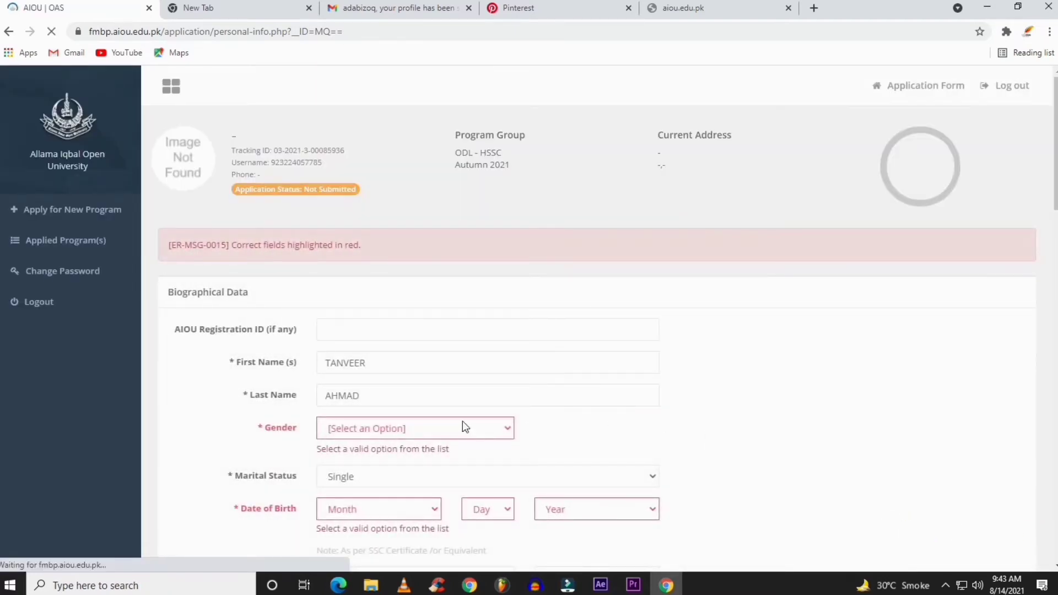
{"action": "scroll", "coordinate": [703, 354], "scroll_direction": "down", "scroll_amount": 2}
{"action": "left_click", "coordinate": [395, 302]}
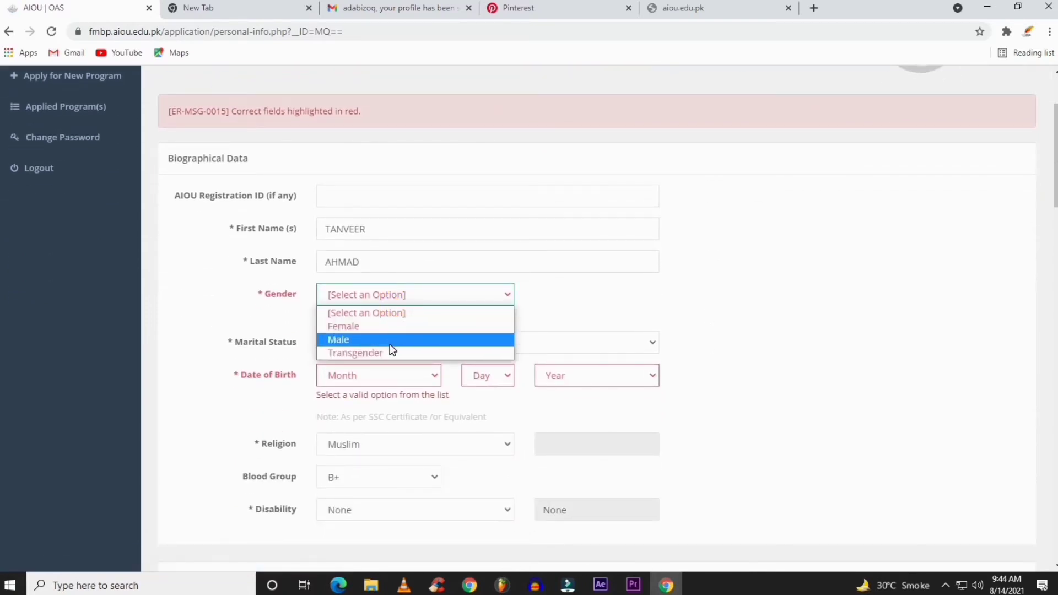
{"action": "left_click", "coordinate": [390, 342]}
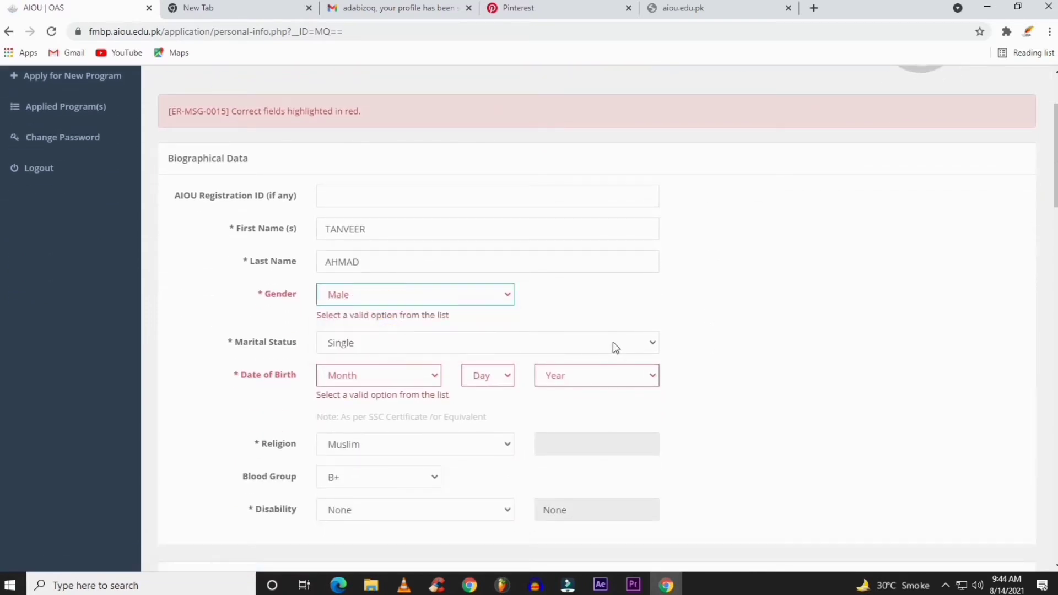
Set the birth month to May and the birth year to 1993
{"action": "left_click", "coordinate": [378, 379]}
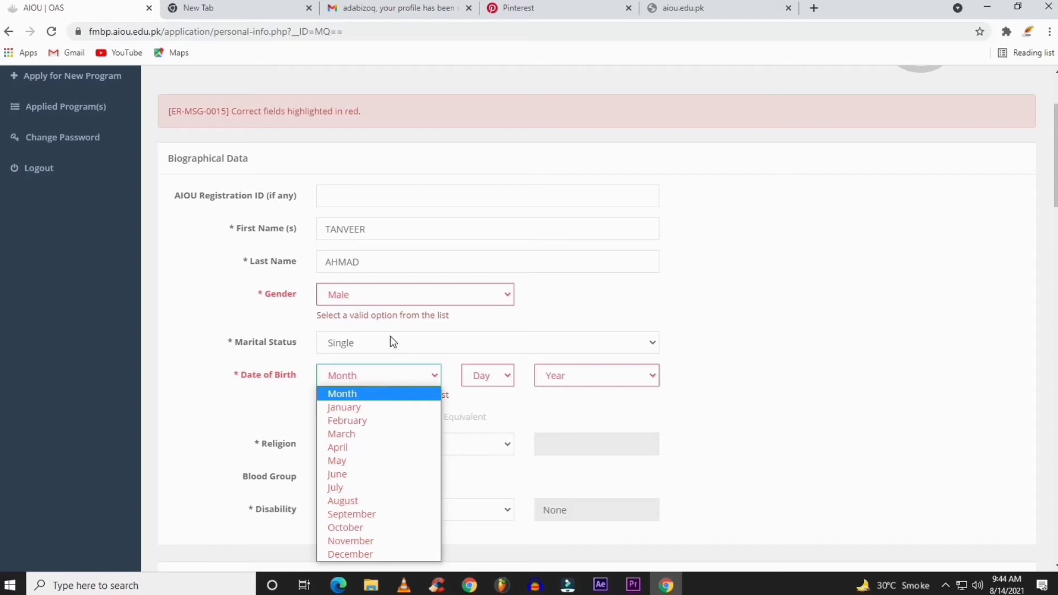
{"action": "left_click", "coordinate": [383, 381]}
{"action": "left_click", "coordinate": [377, 377]}
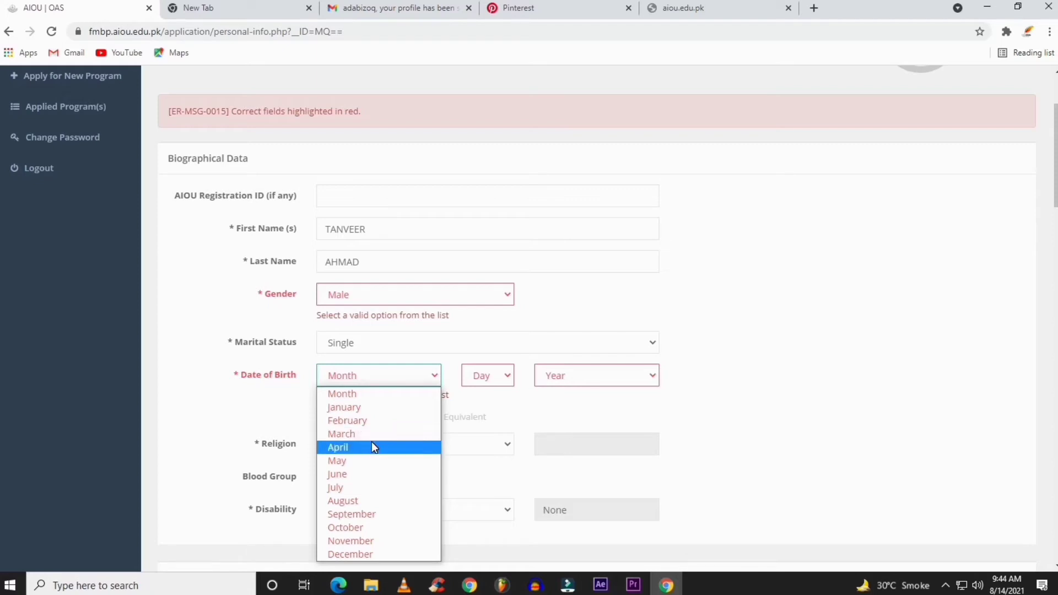
{"action": "left_click", "coordinate": [363, 462]}
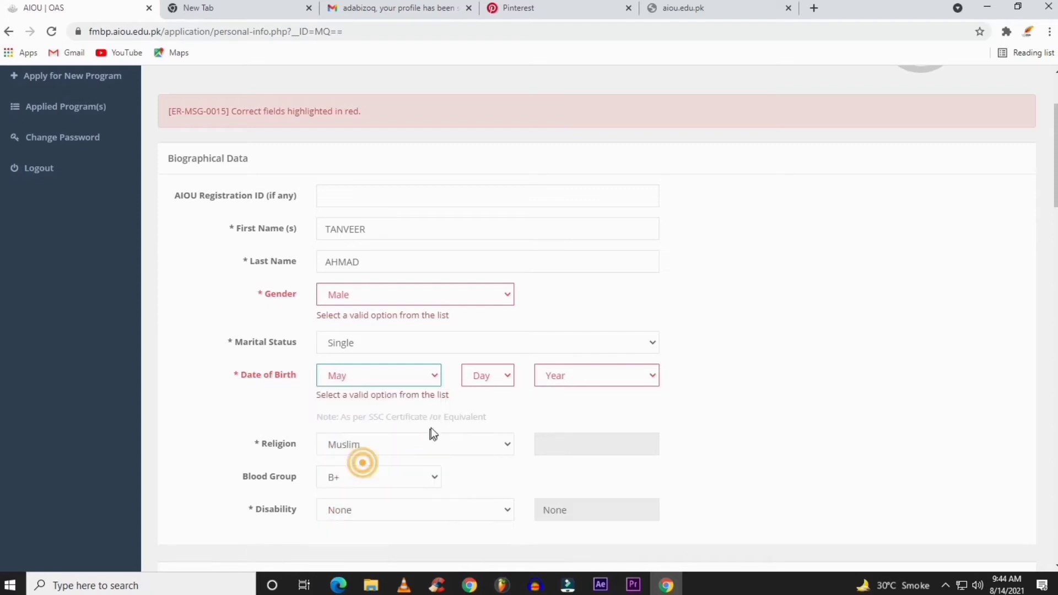
{"action": "left_click", "coordinate": [491, 373]}
{"action": "left_click", "coordinate": [490, 372]}
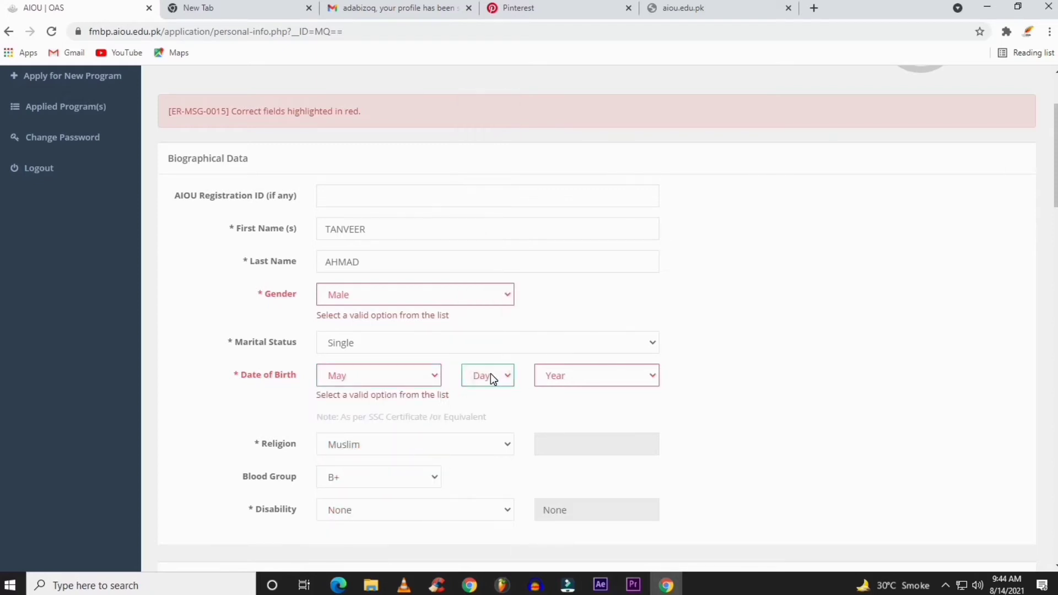
{"action": "left_click", "coordinate": [599, 375]}
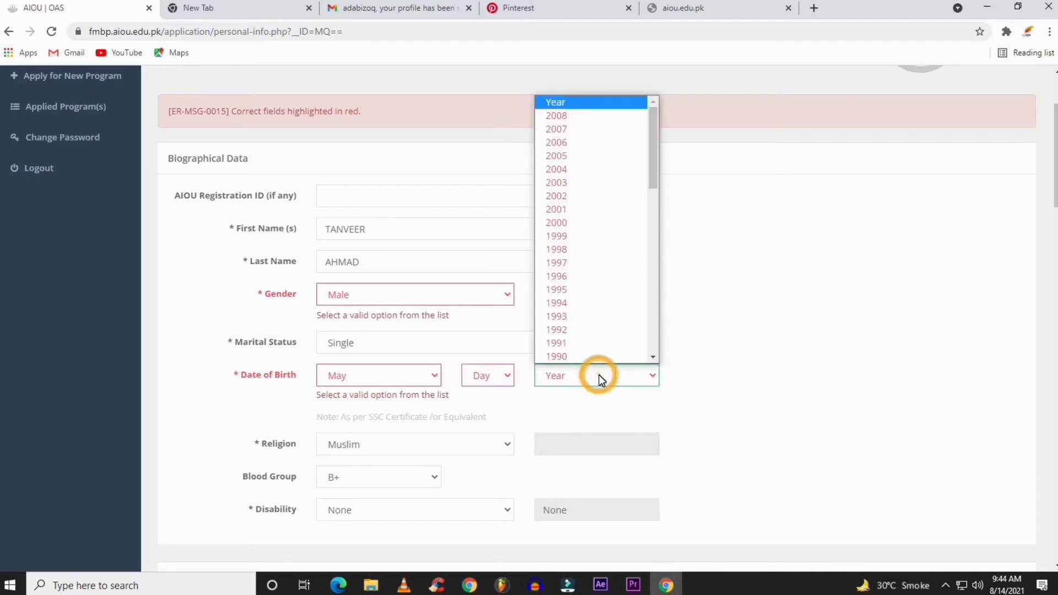
{"action": "type", "text": "1993"}
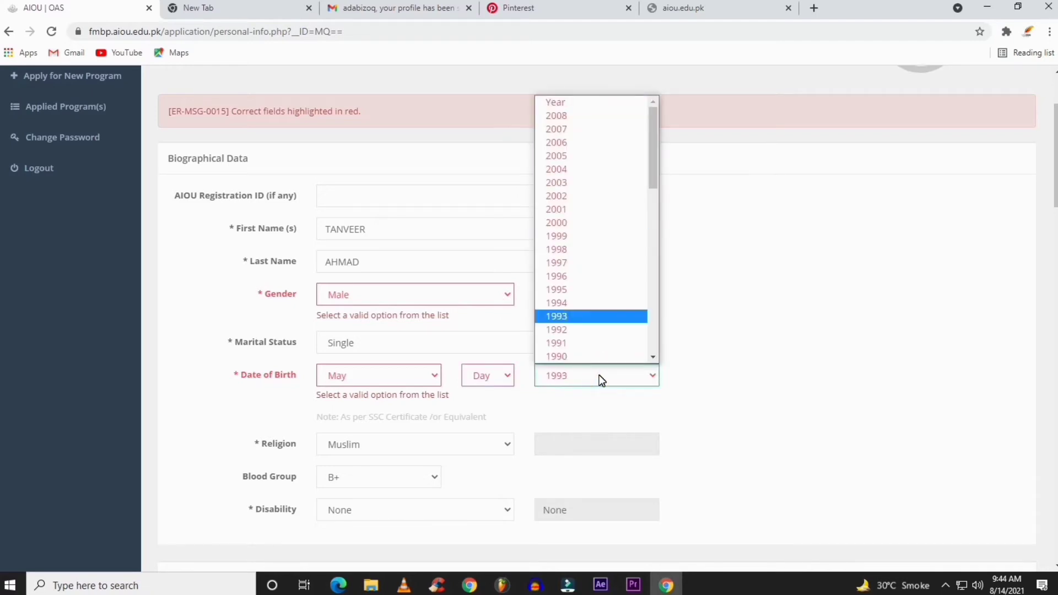
{"action": "key", "text": "Return"}
Tick the Undertaking checkbox and save the personal information section again
{"action": "scroll", "coordinate": [495, 318], "scroll_direction": "down", "scroll_amount": 5}
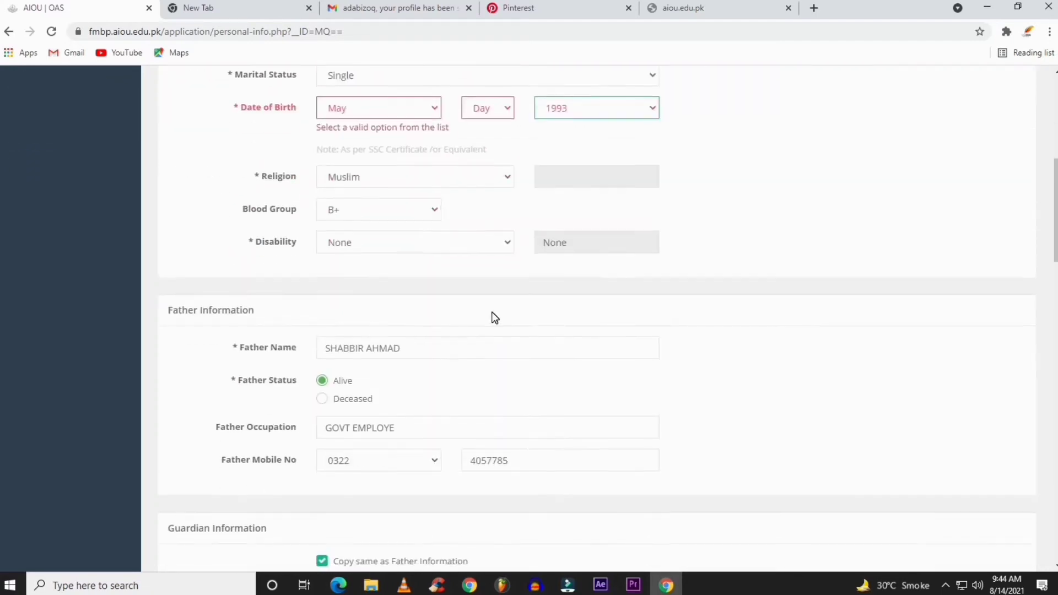
{"action": "scroll", "coordinate": [490, 317], "scroll_direction": "down", "scroll_amount": 20}
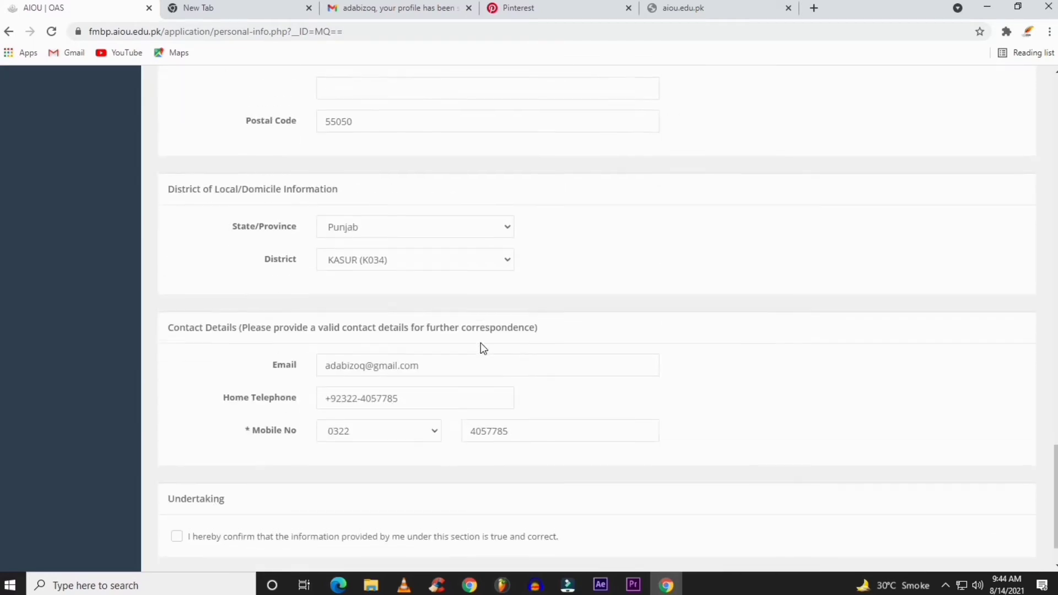
{"action": "scroll", "coordinate": [481, 345], "scroll_direction": "down", "scroll_amount": 1}
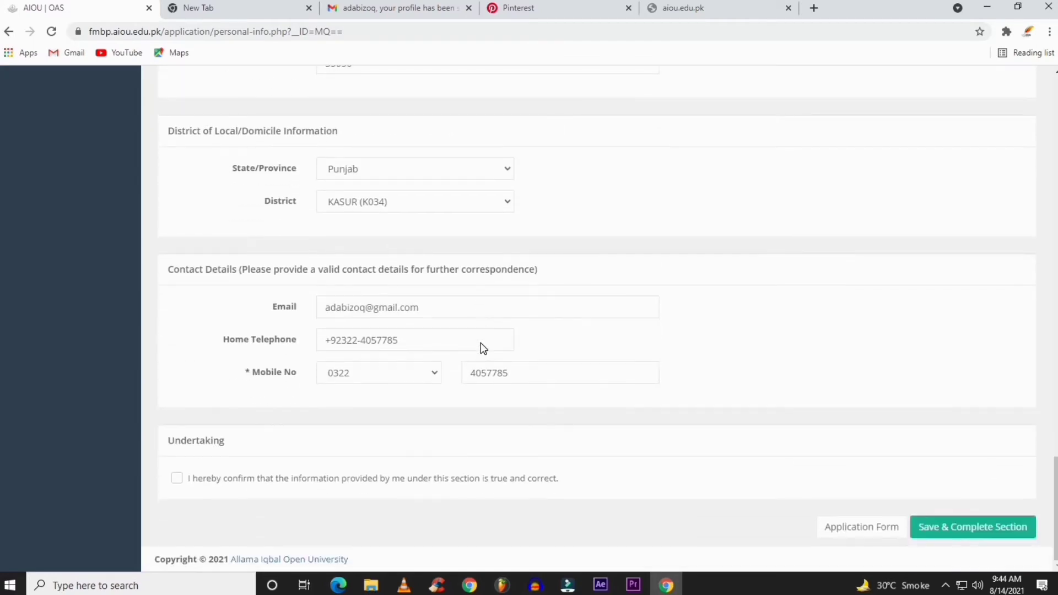
{"action": "left_click", "coordinate": [176, 478]}
{"action": "left_click", "coordinate": [937, 528]}
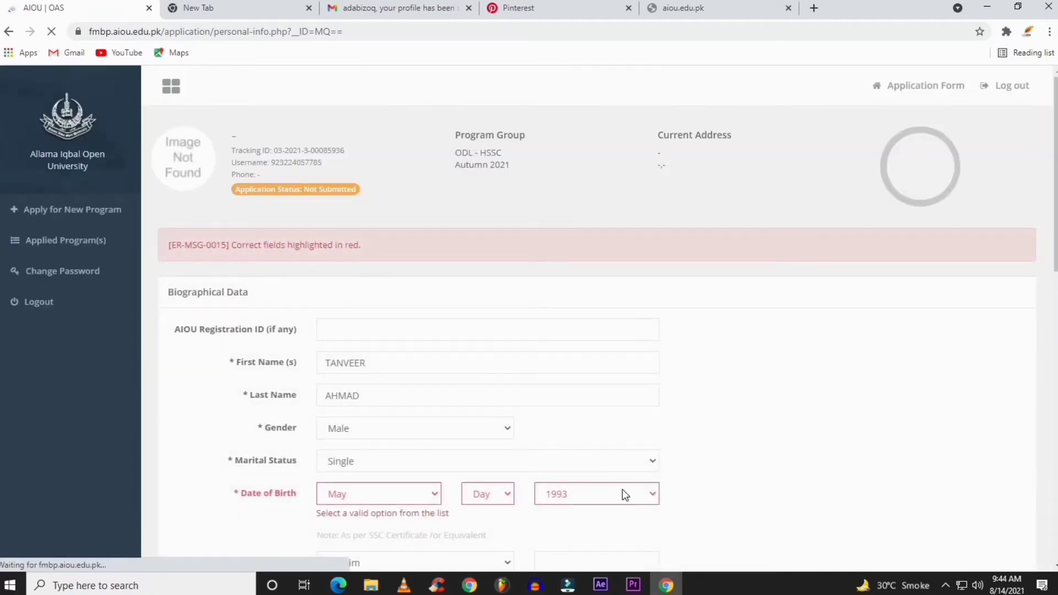
Set the date of birth to 5 May 1993
{"action": "left_click", "coordinate": [359, 496]}
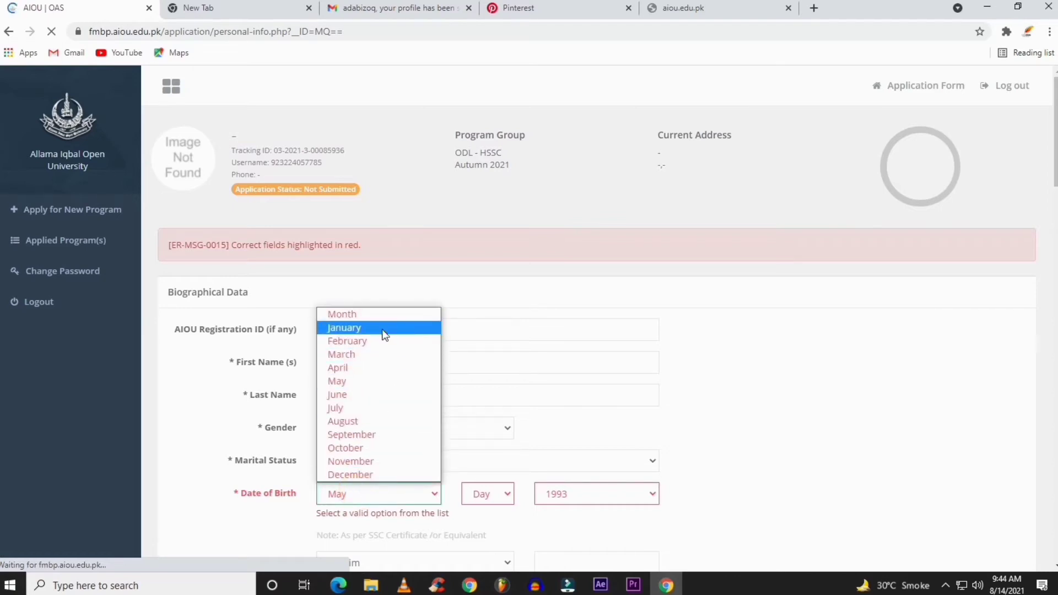
{"action": "left_click", "coordinate": [355, 376]}
{"action": "left_click", "coordinate": [490, 502]}
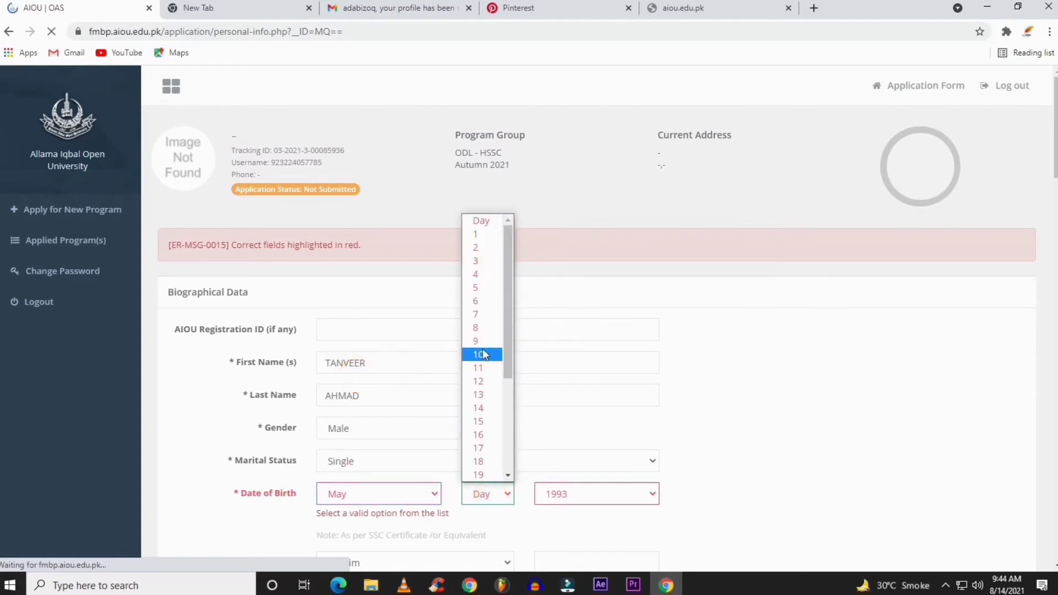
{"action": "left_click", "coordinate": [491, 287]}
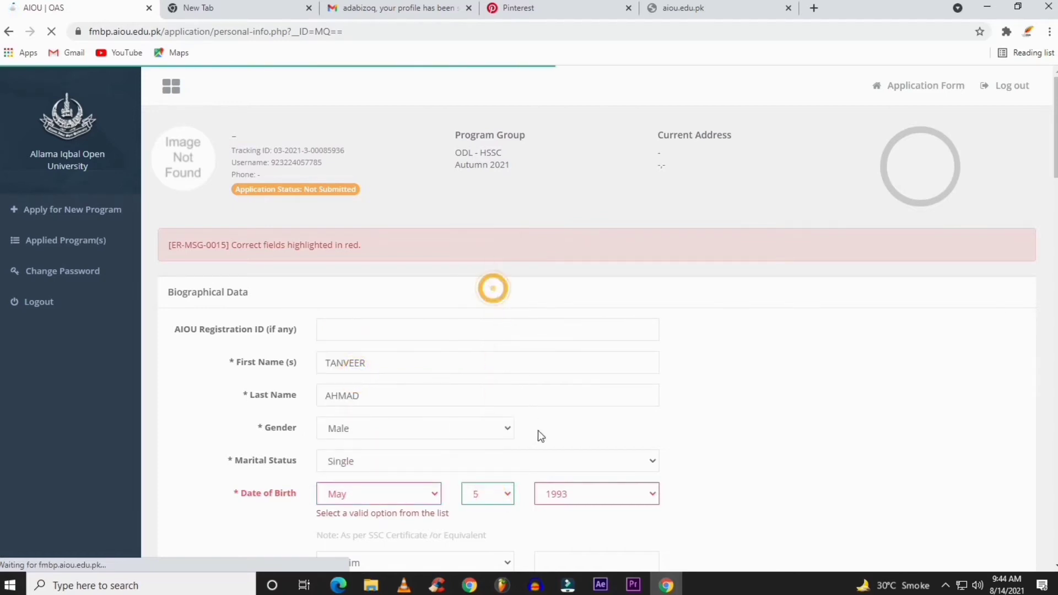
{"action": "left_click", "coordinate": [605, 503]}
{"action": "key", "text": "Down"}
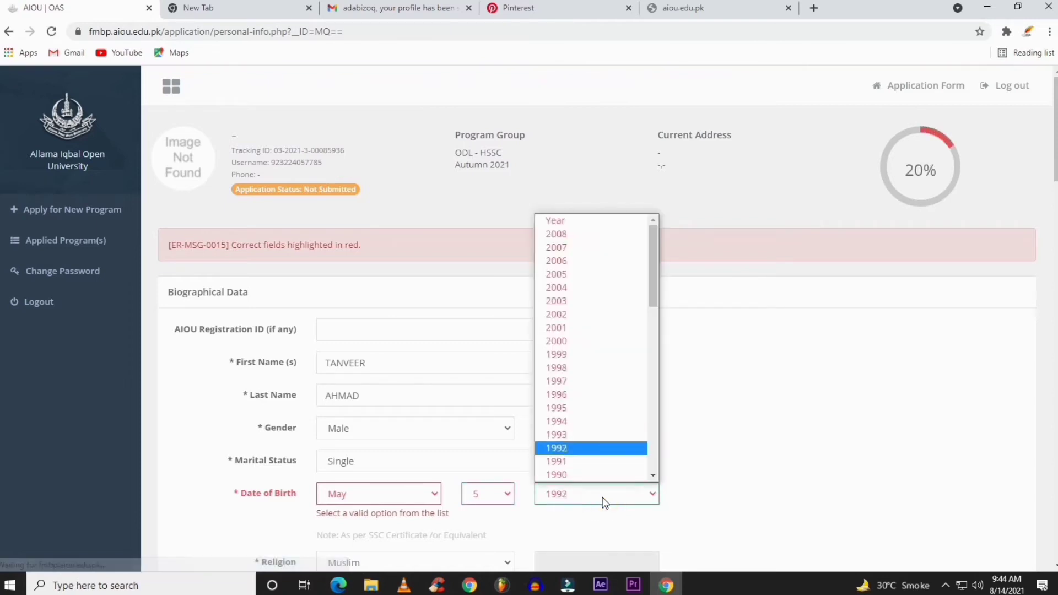
{"action": "key", "text": "Up"}
{"action": "key", "text": "Return"}
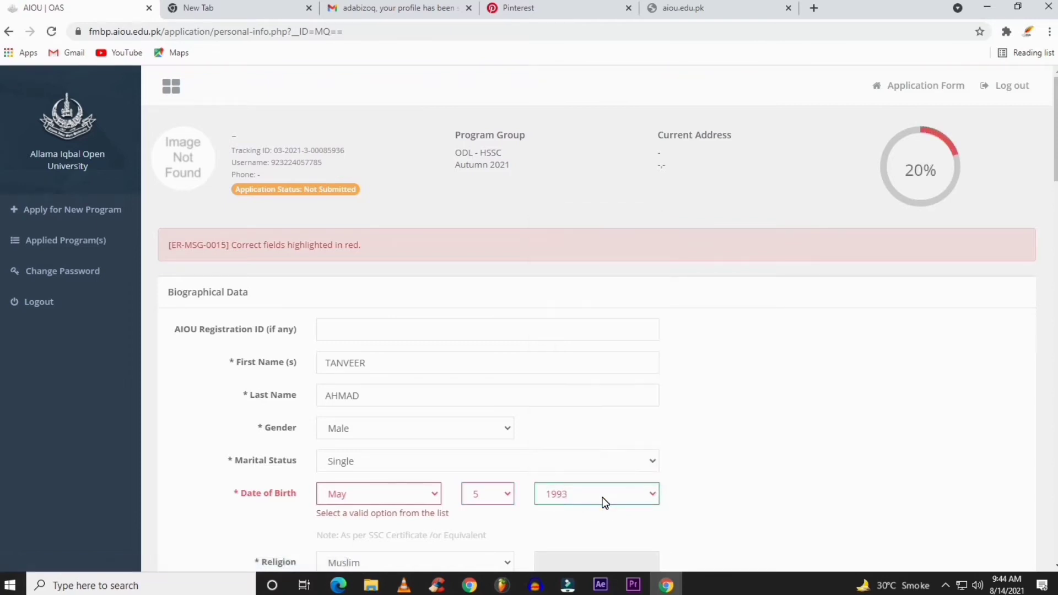
{"action": "scroll", "coordinate": [603, 497], "scroll_direction": "down", "scroll_amount": 3}
{"action": "left_click", "coordinate": [685, 361]}
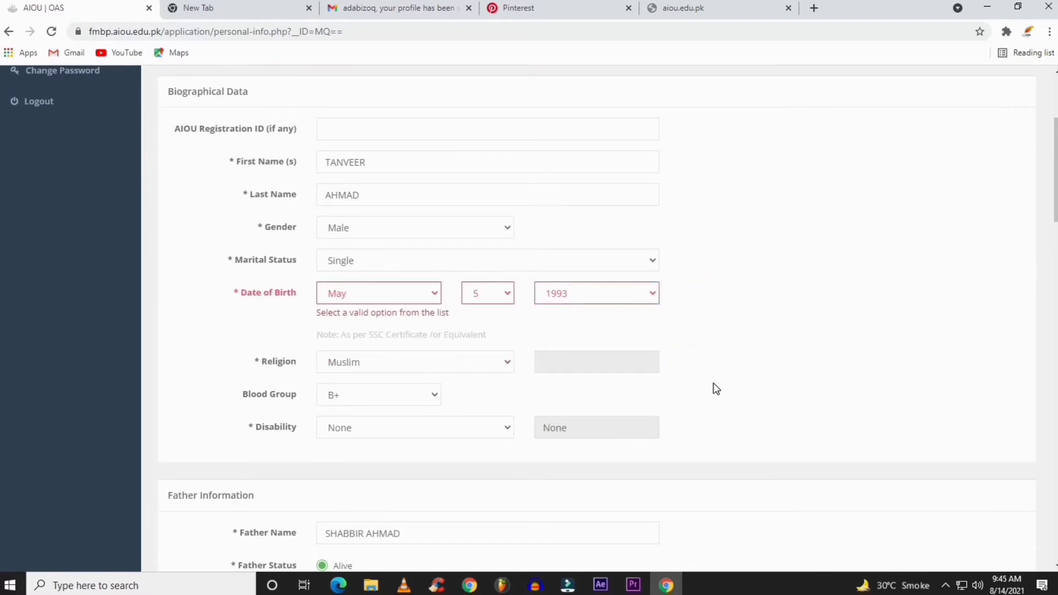
Tick the Undertaking checkbox and save and complete the personal information section
{"action": "scroll", "coordinate": [713, 383], "scroll_direction": "down", "scroll_amount": 6}
{"action": "scroll", "coordinate": [713, 384], "scroll_direction": "down", "scroll_amount": 13}
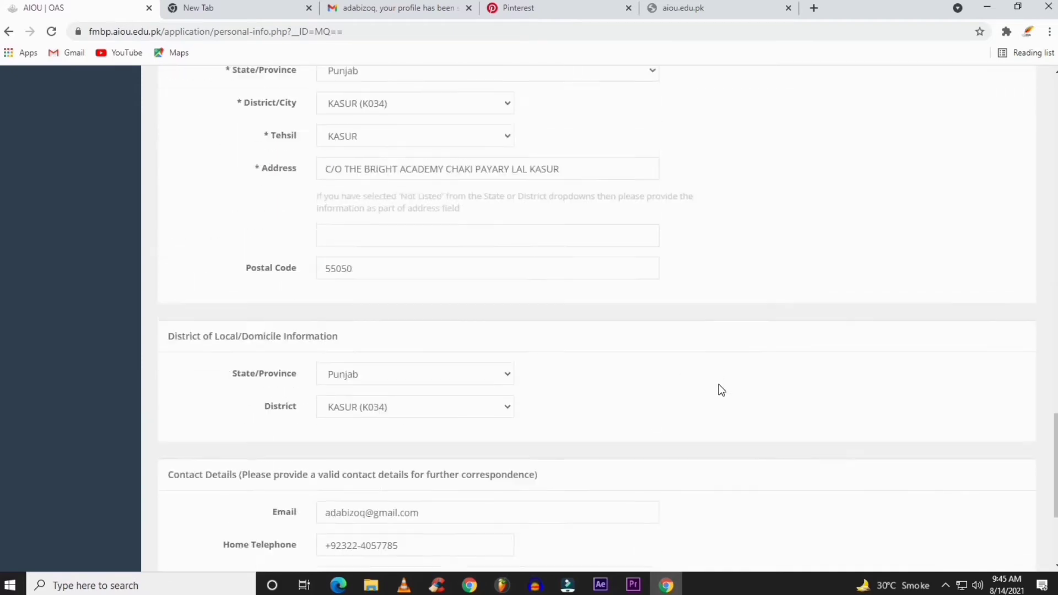
{"action": "scroll", "coordinate": [719, 385], "scroll_direction": "down", "scroll_amount": 4}
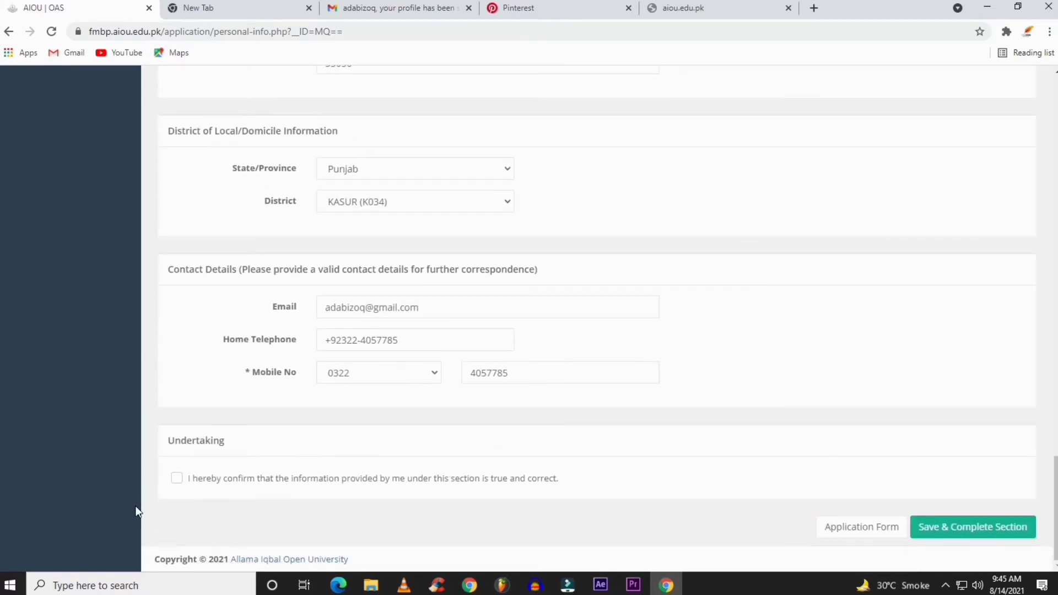
{"action": "left_click", "coordinate": [177, 479]}
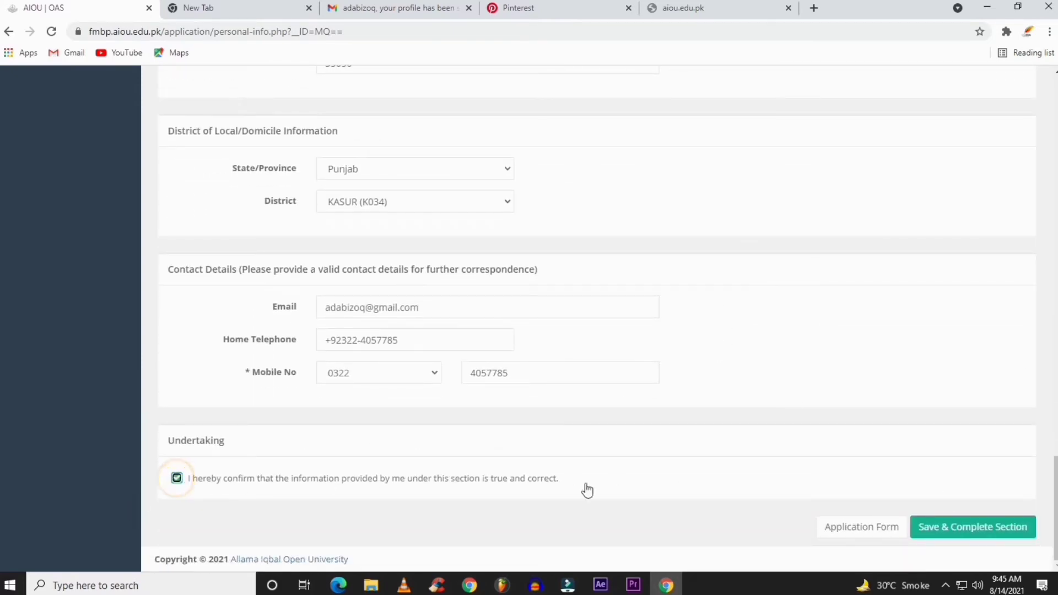
{"action": "left_click", "coordinate": [982, 528]}
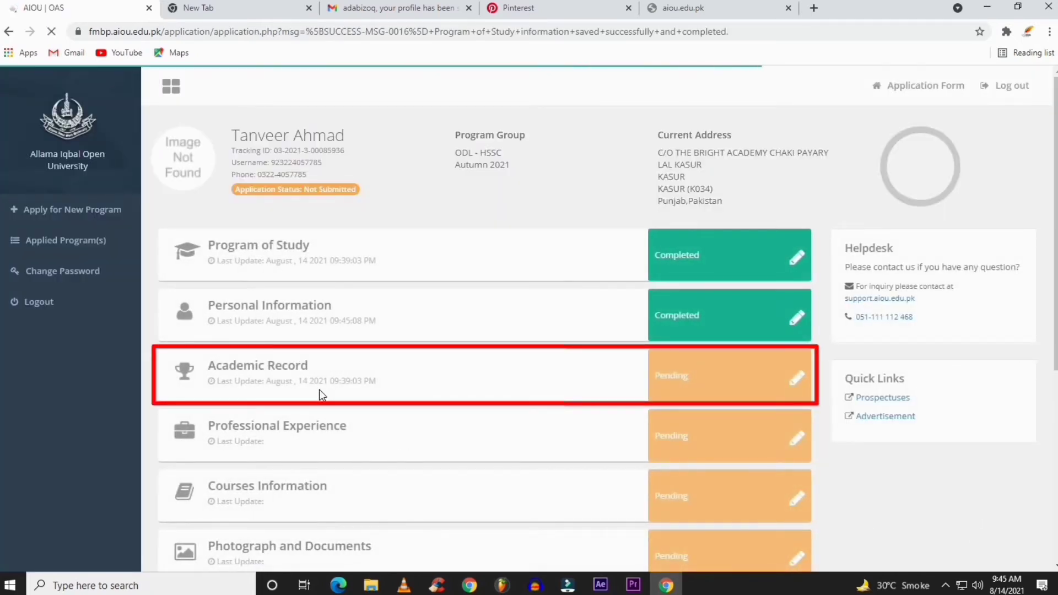
Open the Academic Record section for editing from the dashboard
{"action": "left_click", "coordinate": [798, 379]}
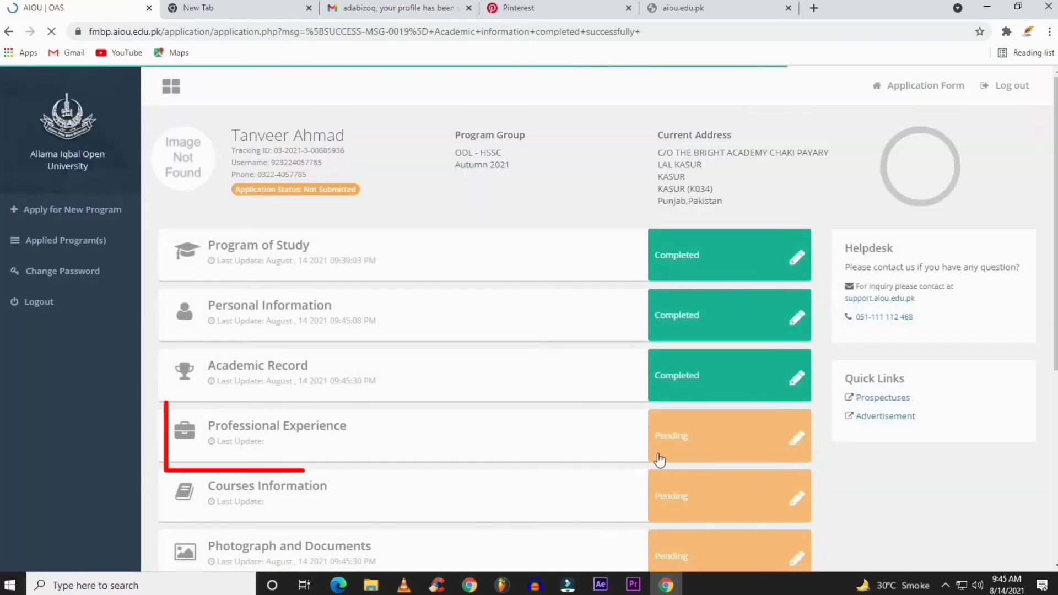
Declare no working experience for Professional Experience, then open Courses Information
{"action": "left_click", "coordinate": [792, 440]}
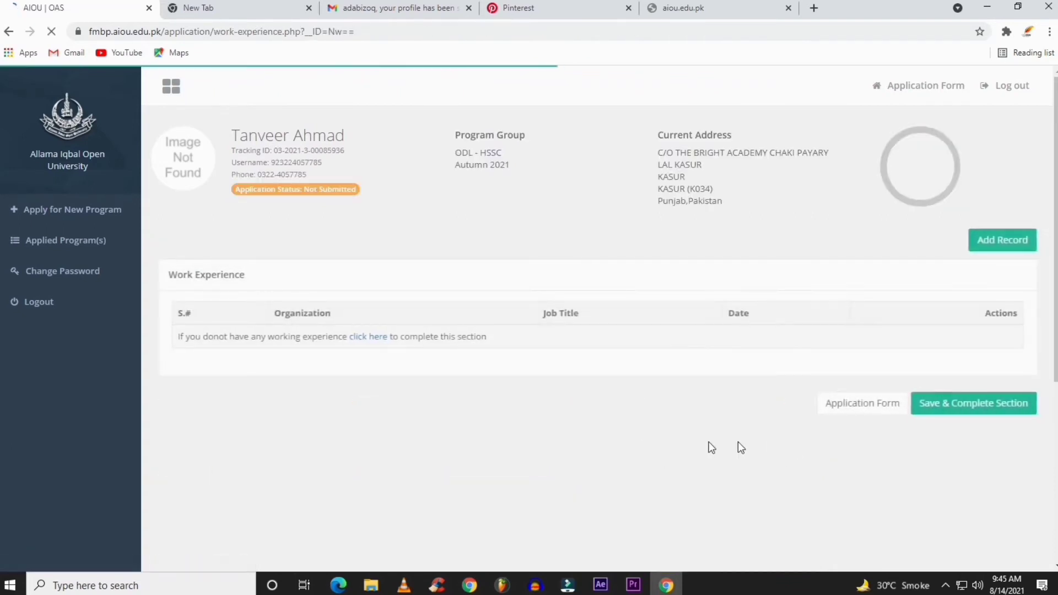
{"action": "left_click", "coordinate": [375, 341]}
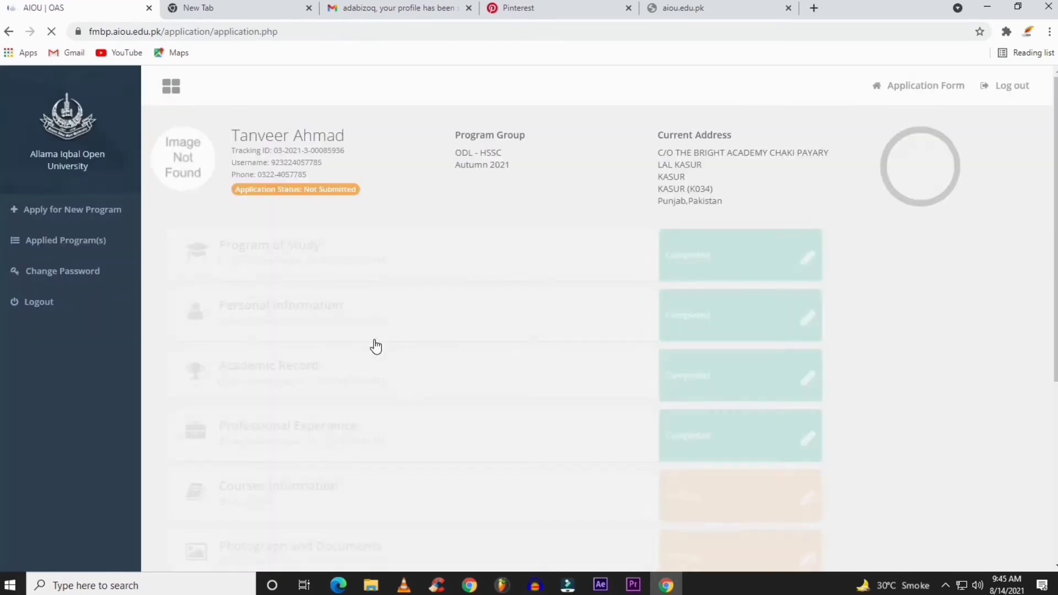
{"action": "scroll", "coordinate": [610, 408], "scroll_direction": "down", "scroll_amount": 3}
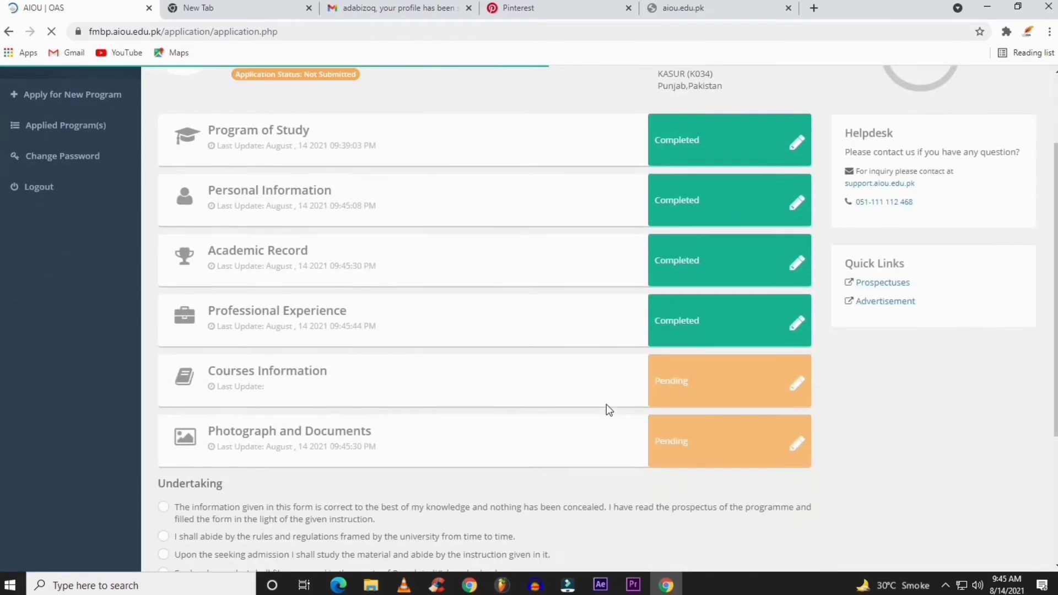
{"action": "left_click", "coordinate": [798, 367]}
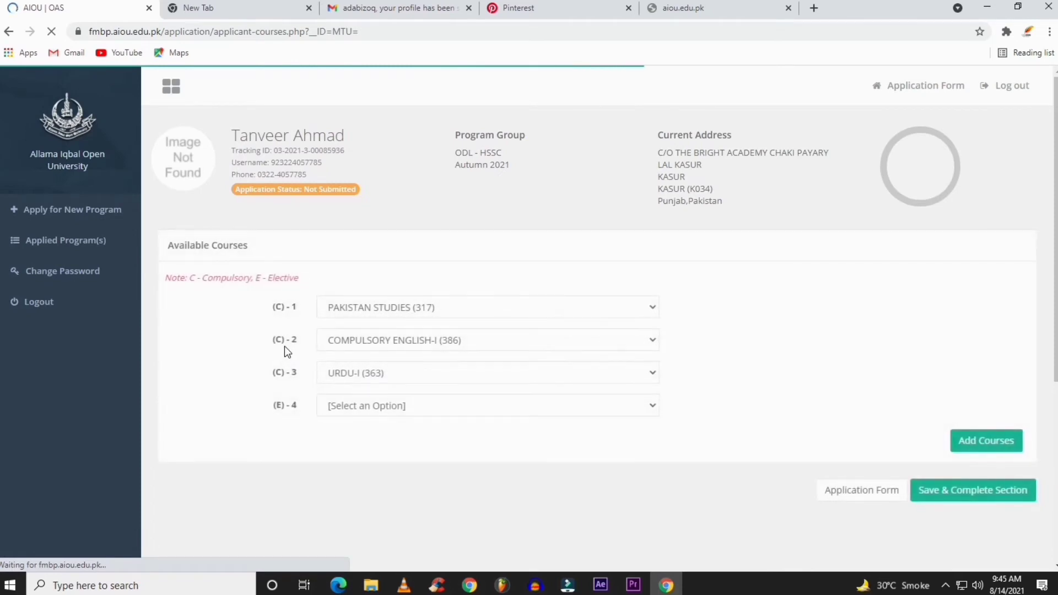
Add ISLAMIAT (316) as the elective course and save the section at a 3,450 total fee
{"action": "left_click", "coordinate": [359, 407]}
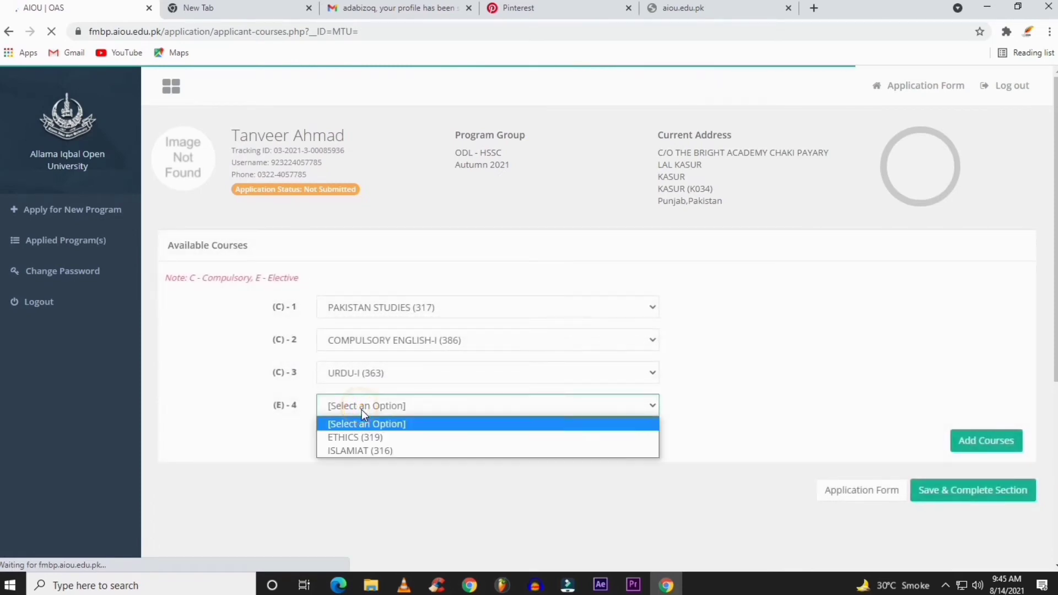
{"action": "left_click", "coordinate": [368, 451]}
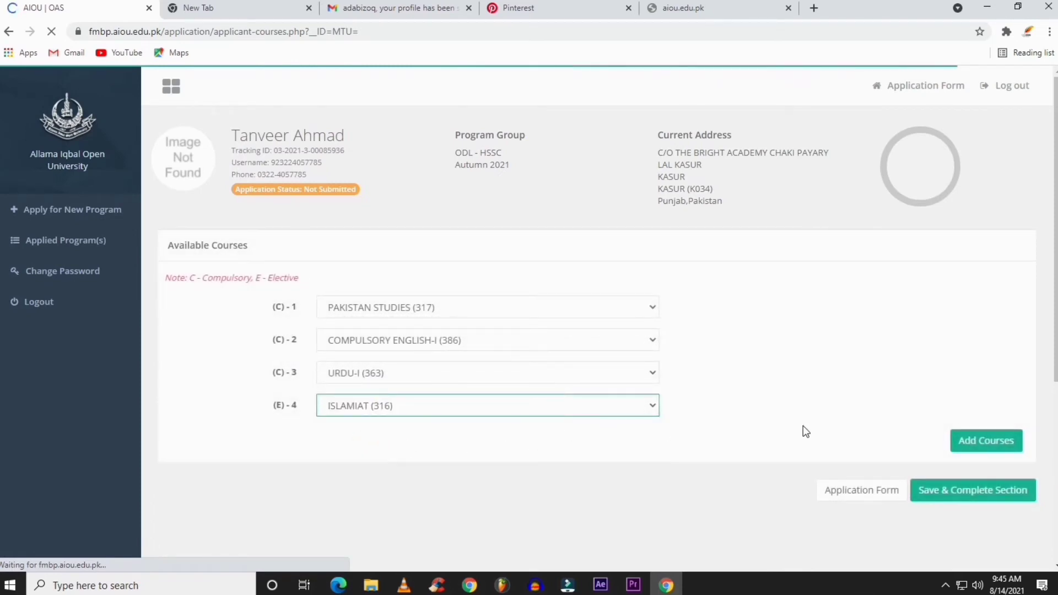
{"action": "left_click", "coordinate": [958, 489]}
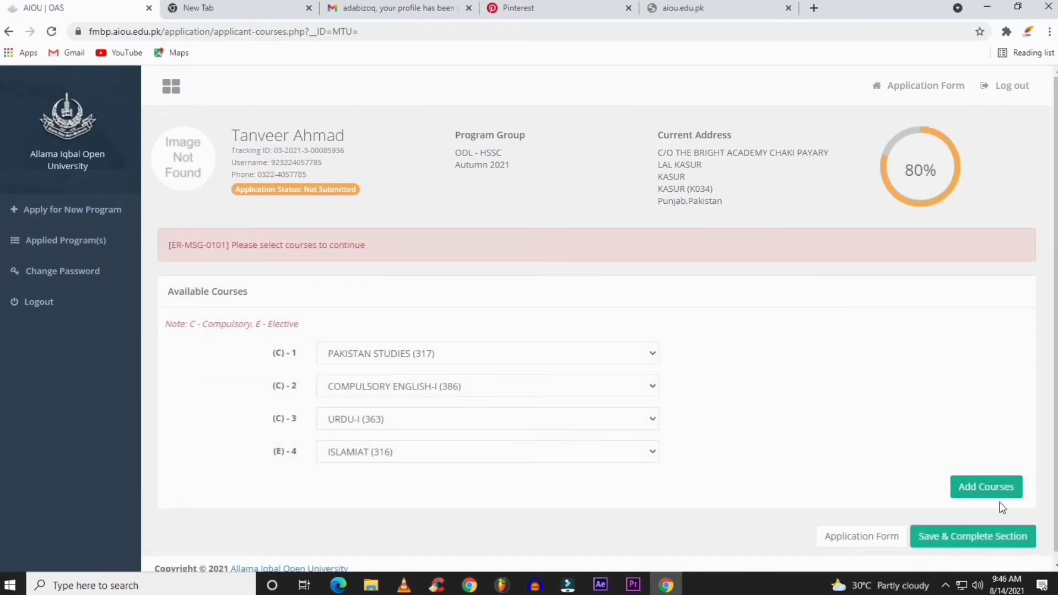
{"action": "left_click", "coordinate": [967, 487]}
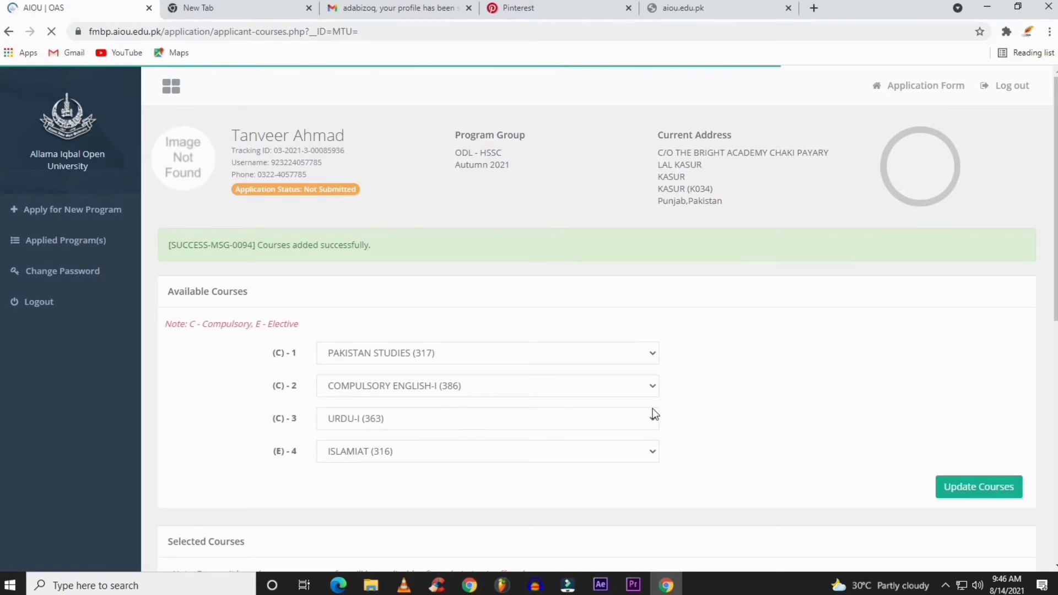
{"action": "scroll", "coordinate": [654, 414], "scroll_direction": "down", "scroll_amount": 1}
{"action": "scroll", "coordinate": [654, 415], "scroll_direction": "down", "scroll_amount": 2}
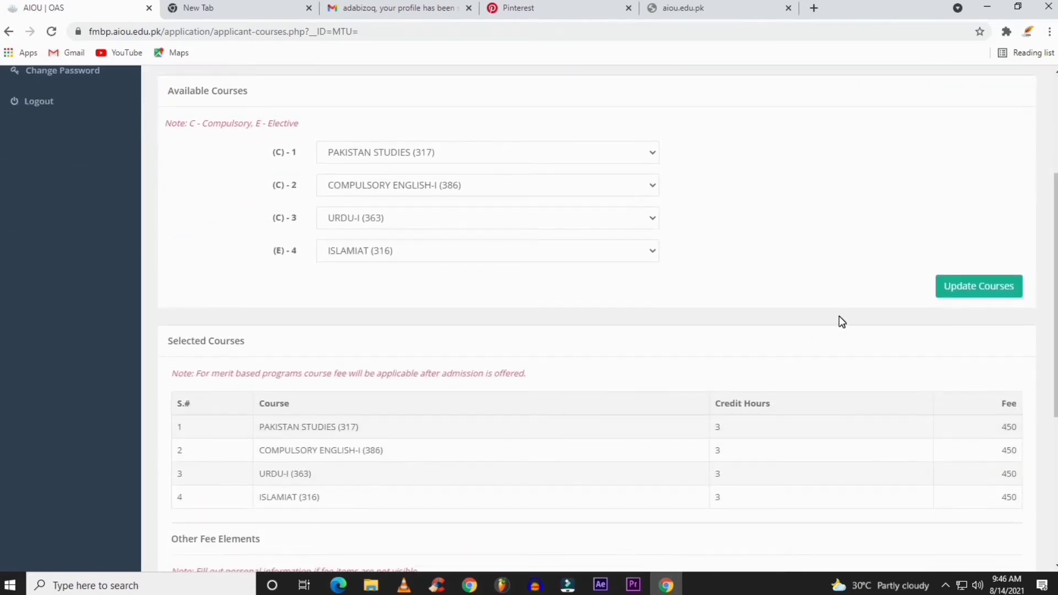
{"action": "scroll", "coordinate": [710, 447], "scroll_direction": "down", "scroll_amount": 3}
{"action": "scroll", "coordinate": [710, 448], "scroll_direction": "down", "scroll_amount": 1}
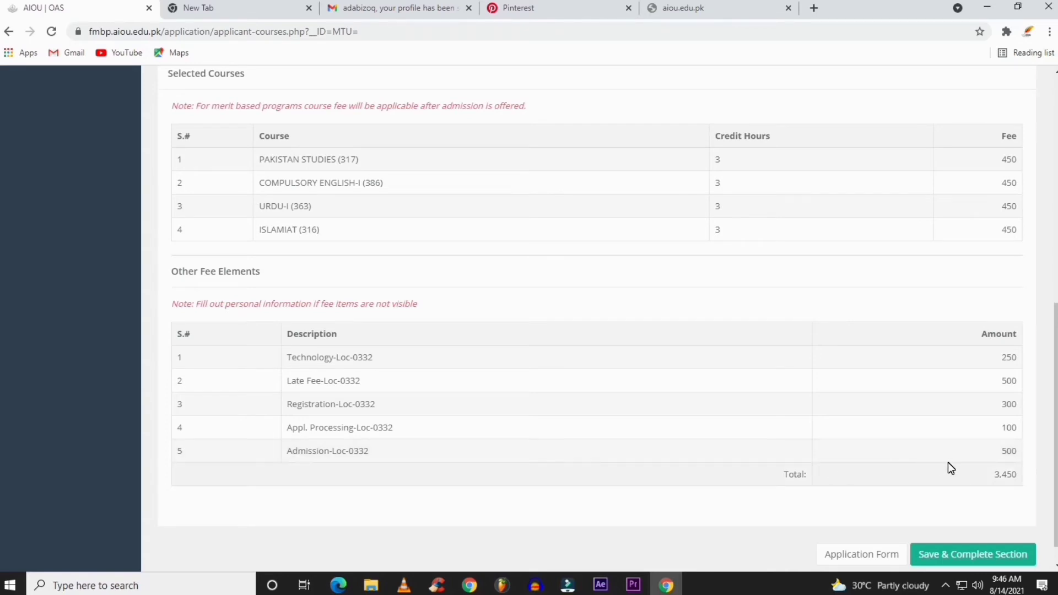
{"action": "scroll", "coordinate": [950, 461], "scroll_direction": "down", "scroll_amount": 1}
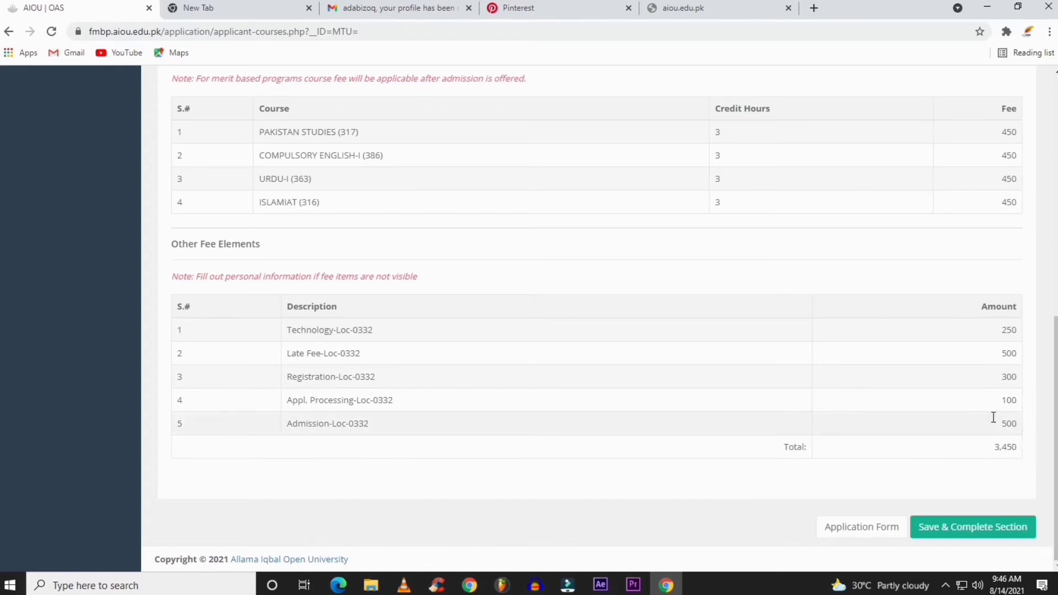
{"action": "left_click", "coordinate": [989, 528]}
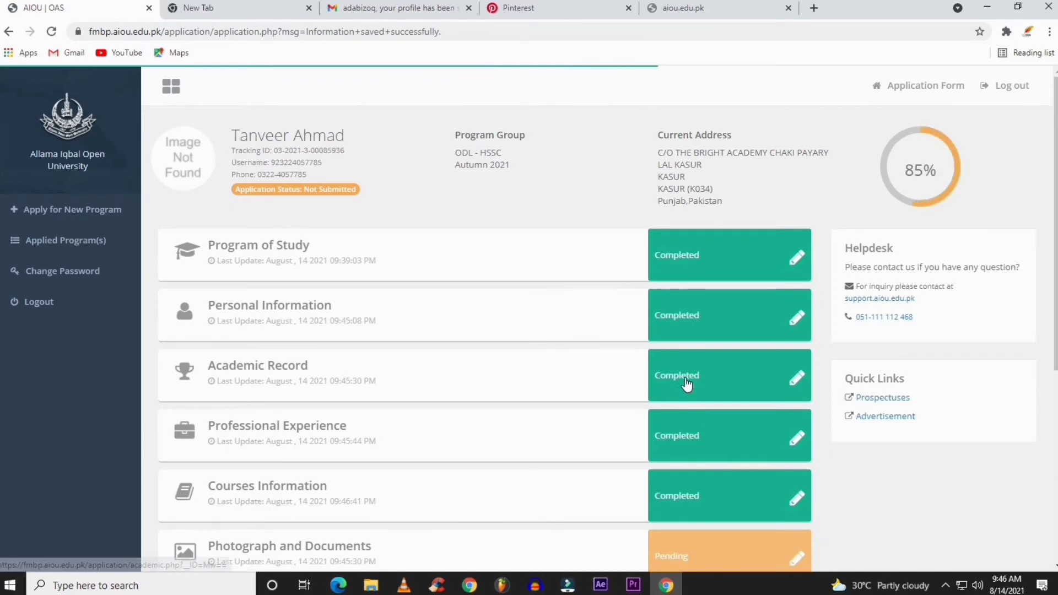
Scroll the dashboard and open the pending Photograph and Documents section
{"action": "scroll", "coordinate": [686, 384], "scroll_direction": "down", "scroll_amount": 3}
{"action": "scroll", "coordinate": [686, 385], "scroll_direction": "down", "scroll_amount": 1}
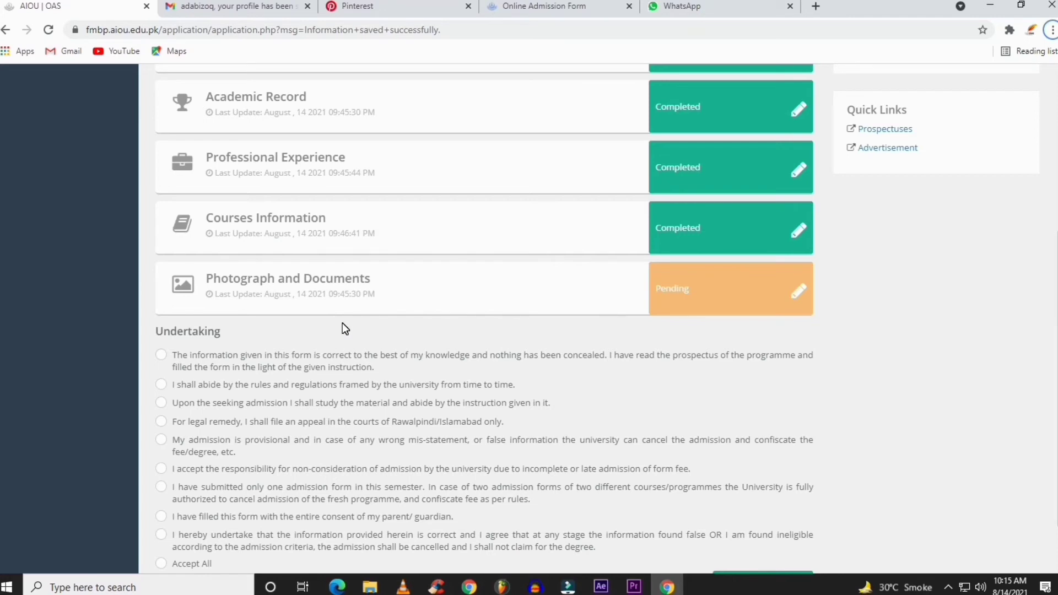
{"action": "left_click", "coordinate": [804, 293]}
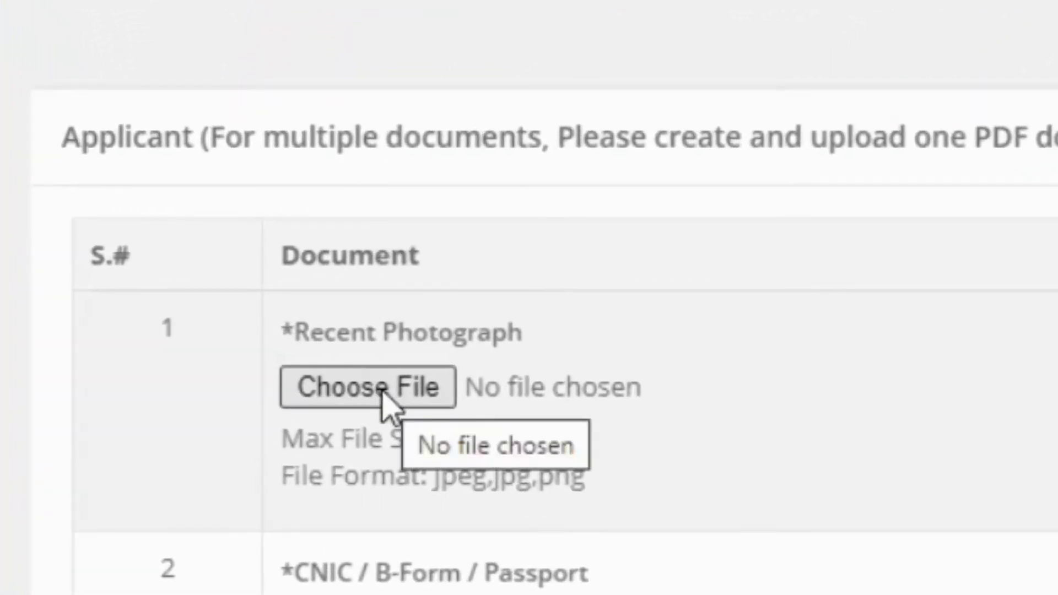
Pick the portrait photo from drive H: as the Recent Photograph and upload it
{"action": "left_click", "coordinate": [384, 392]}
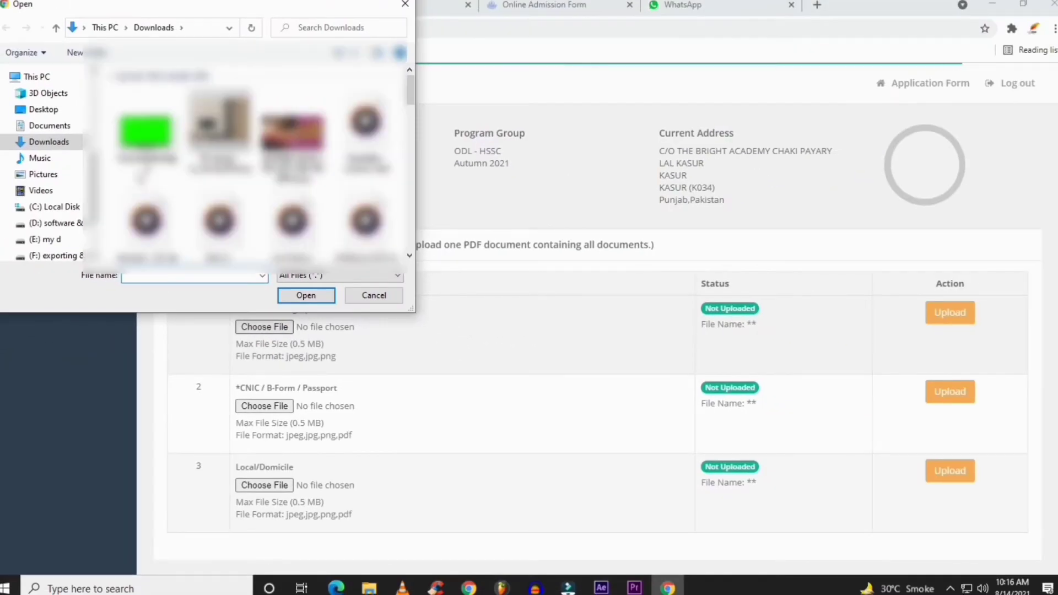
{"action": "left_click", "coordinate": [44, 109]}
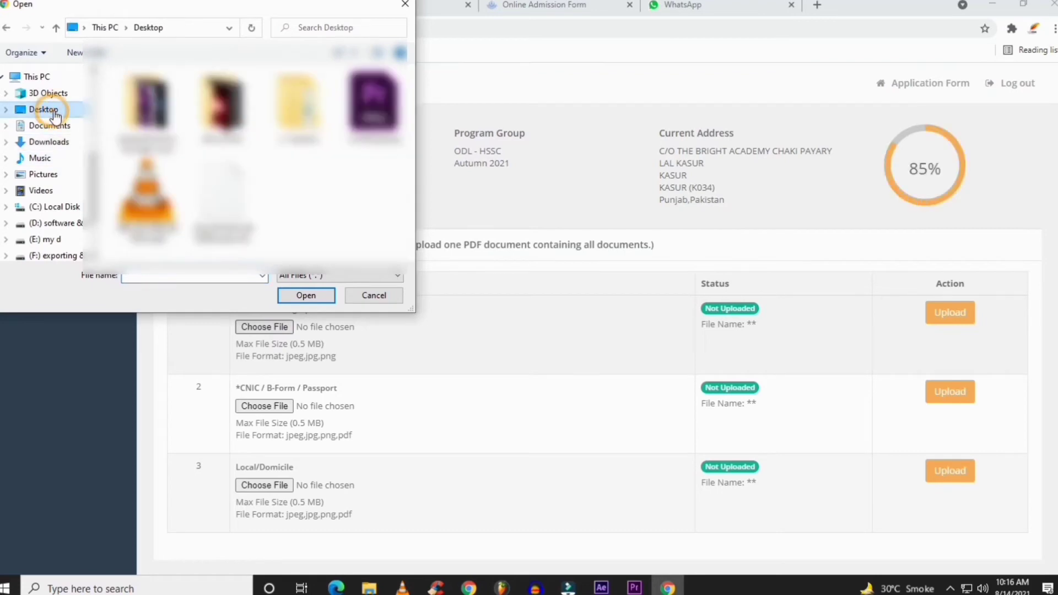
{"action": "left_click", "coordinate": [65, 222]}
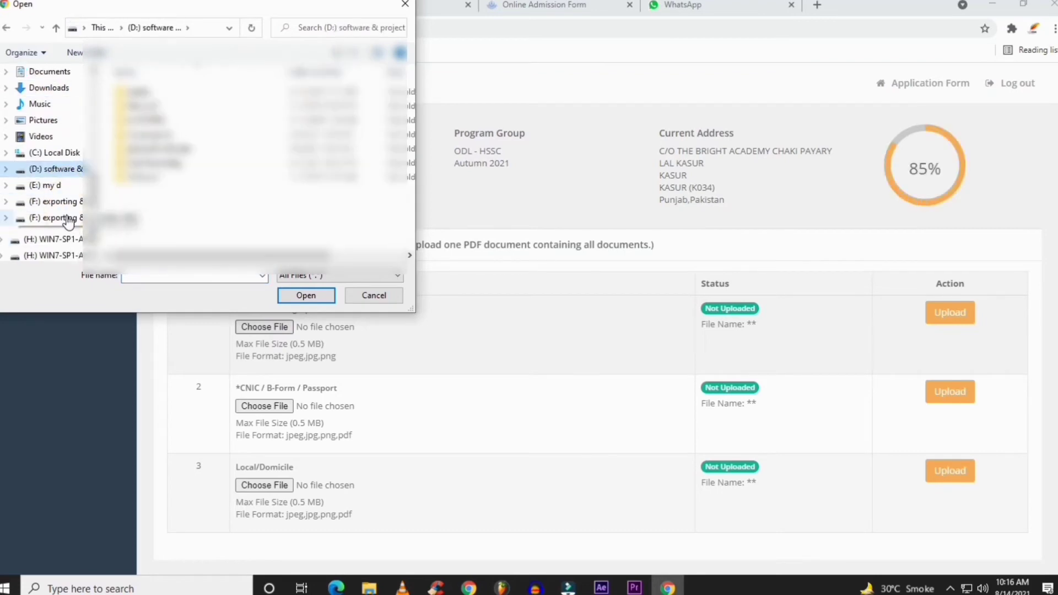
{"action": "scroll", "coordinate": [52, 250], "scroll_direction": "down", "scroll_amount": 1}
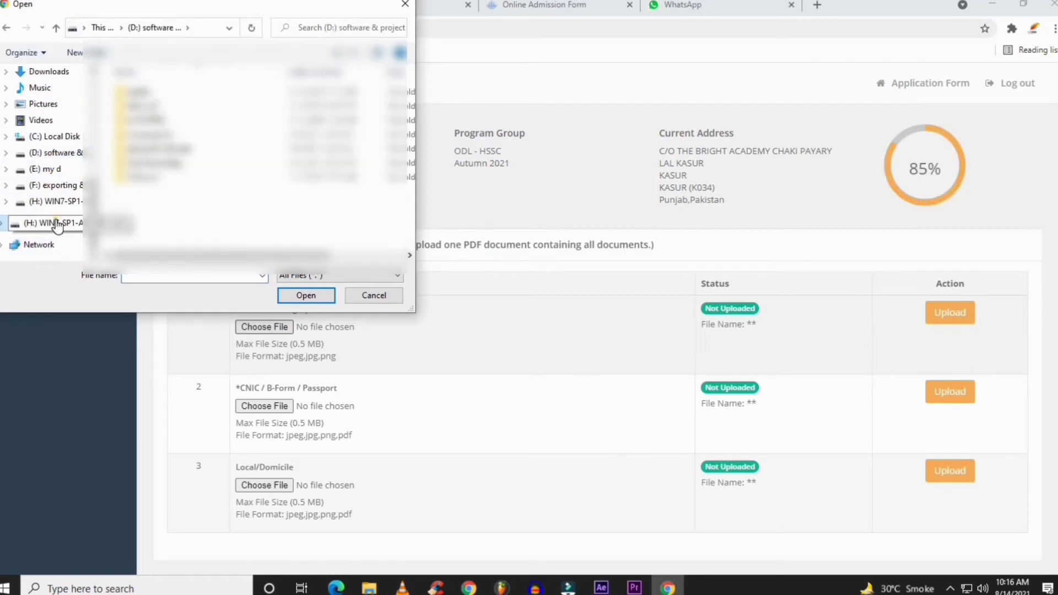
{"action": "left_click", "coordinate": [57, 224]}
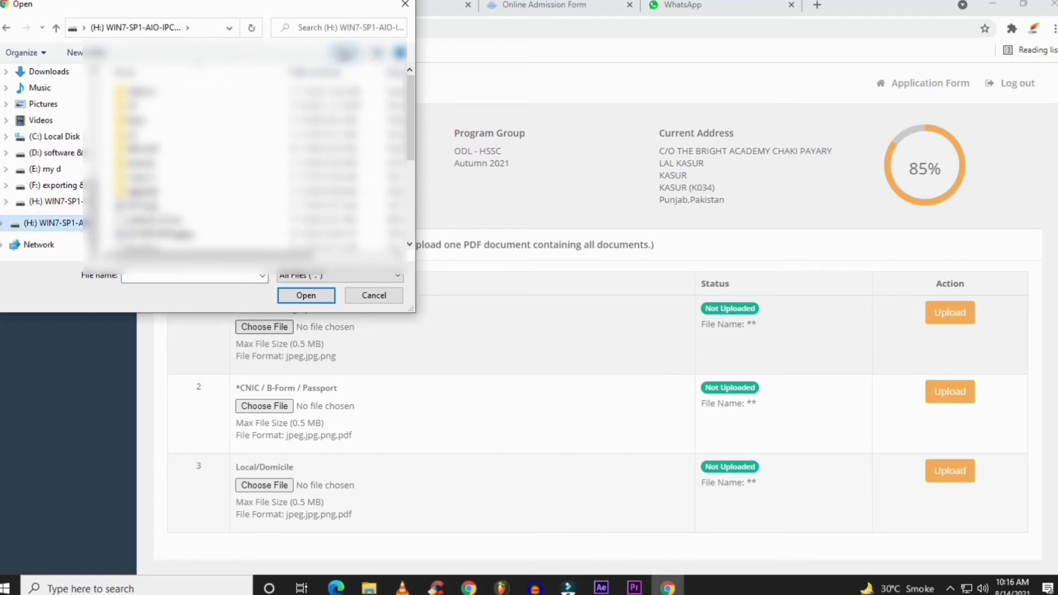
{"action": "left_click", "coordinate": [338, 53]}
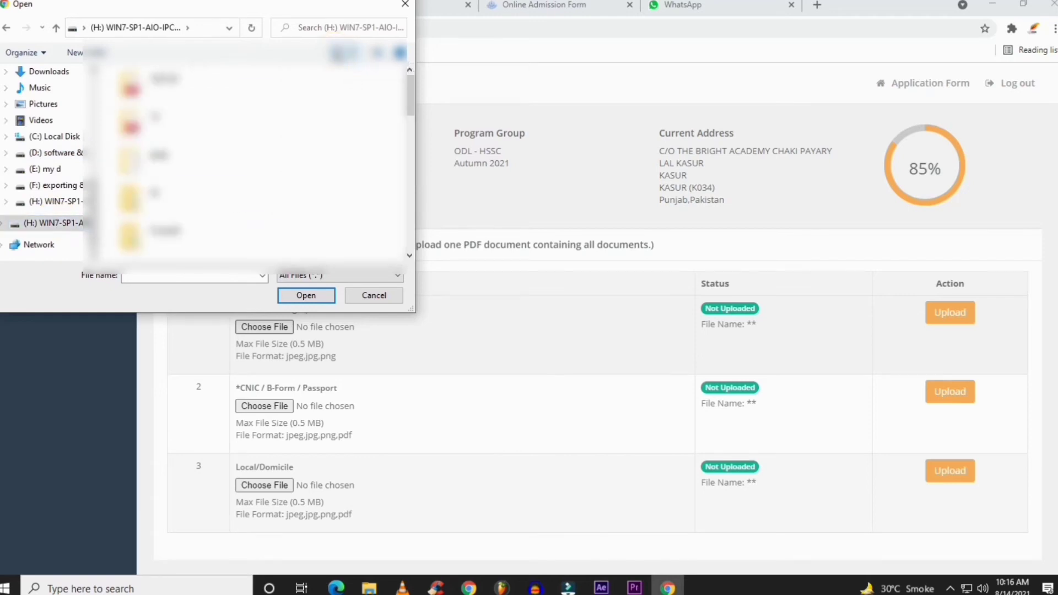
{"action": "left_click", "coordinate": [334, 52]}
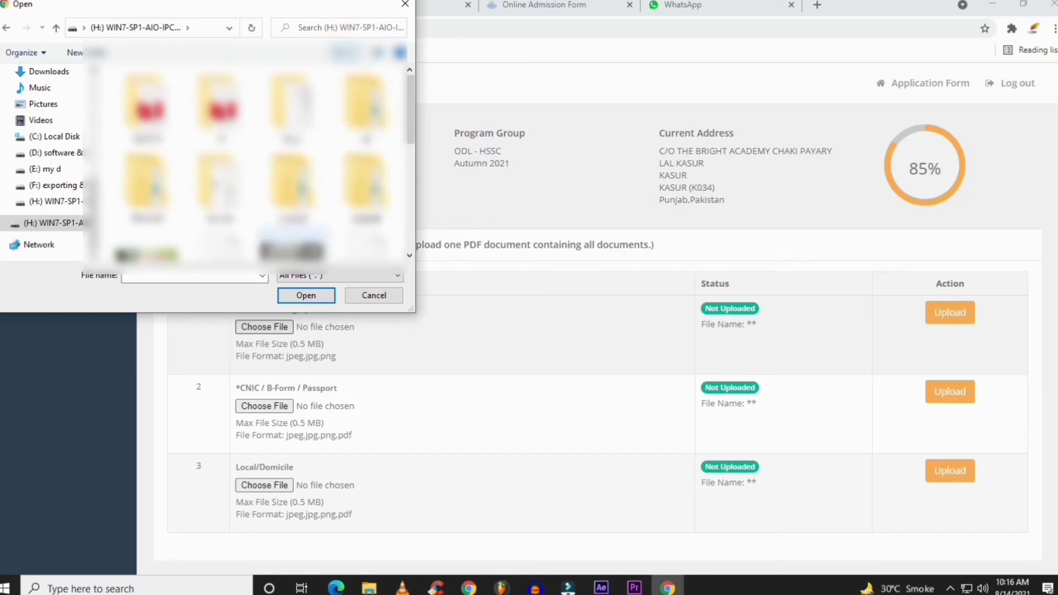
{"action": "double_click", "coordinate": [372, 11]}
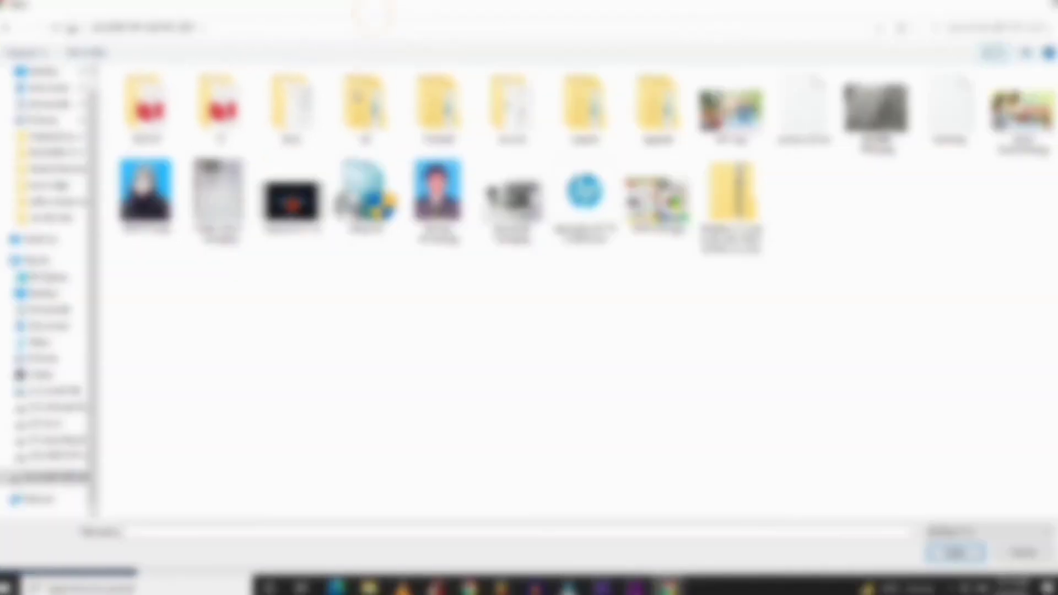
{"action": "left_click", "coordinate": [444, 202]}
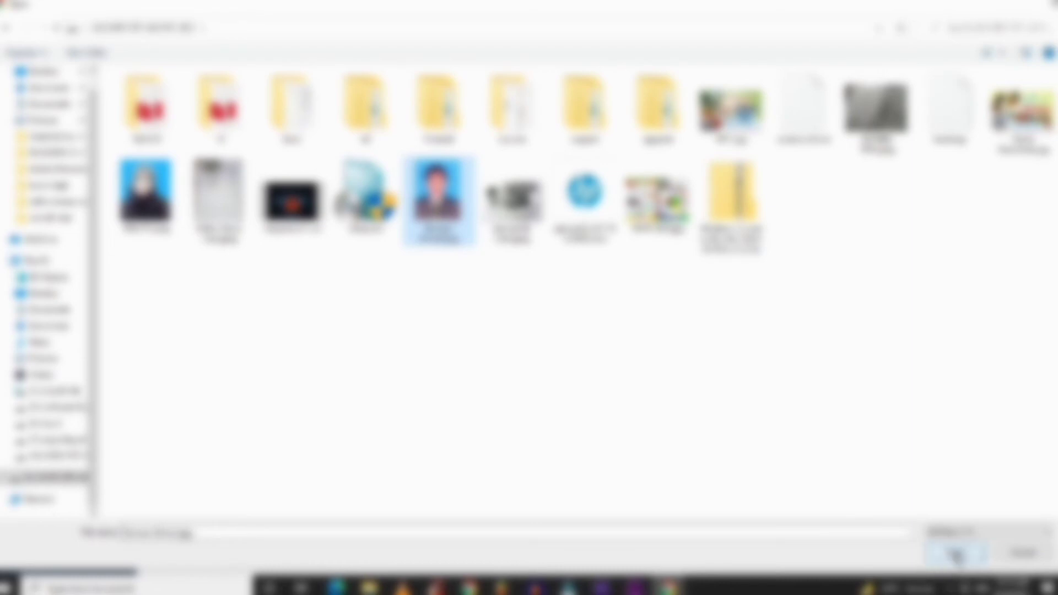
{"action": "left_click", "coordinate": [956, 554]}
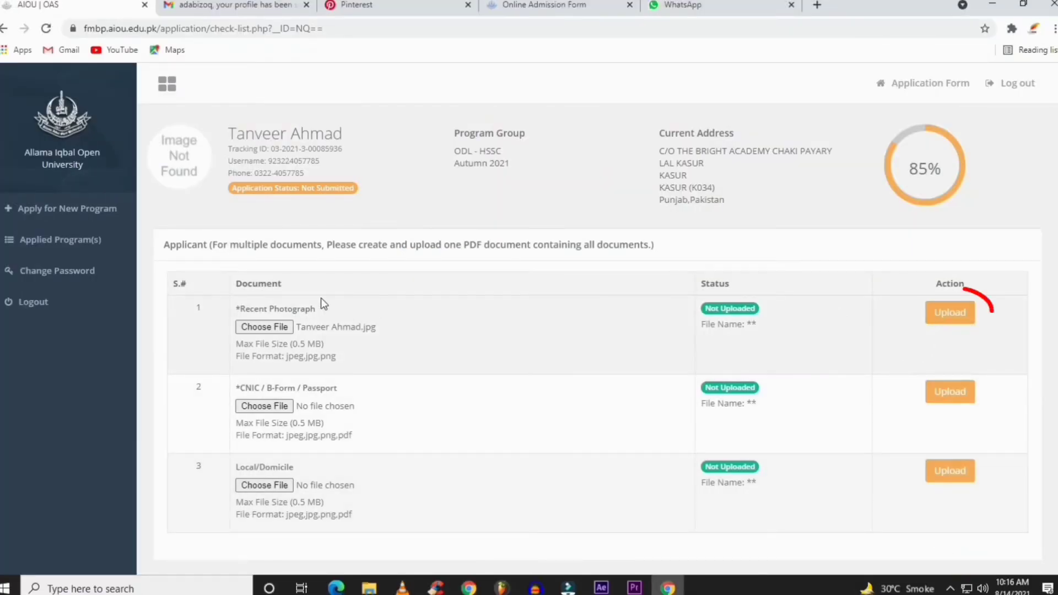
{"action": "left_click", "coordinate": [966, 311]}
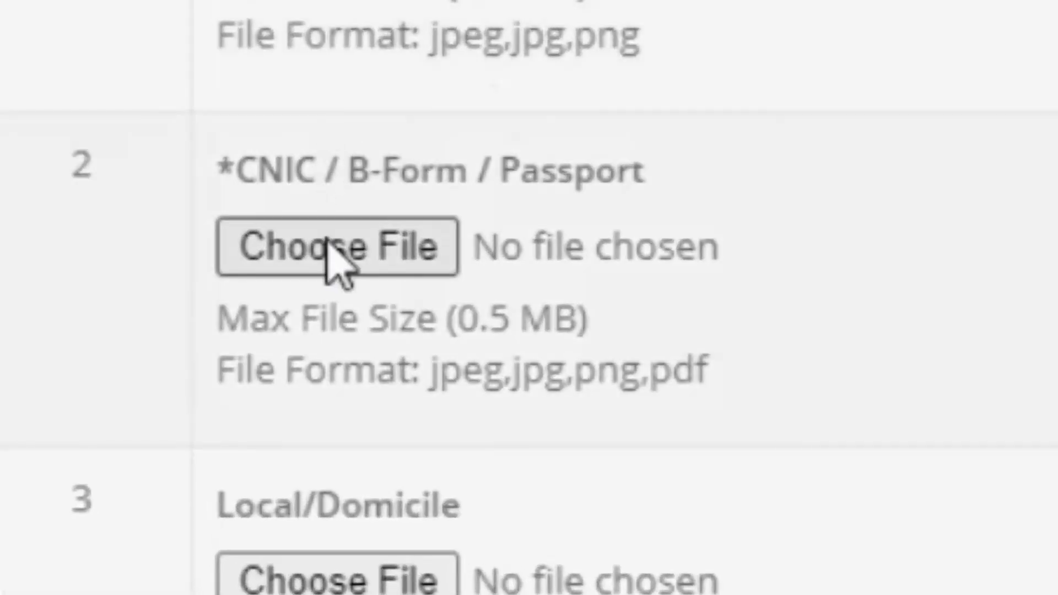
Attach the ID card image to the CNIC / B-Form row and upload it
{"action": "left_click", "coordinate": [253, 453]}
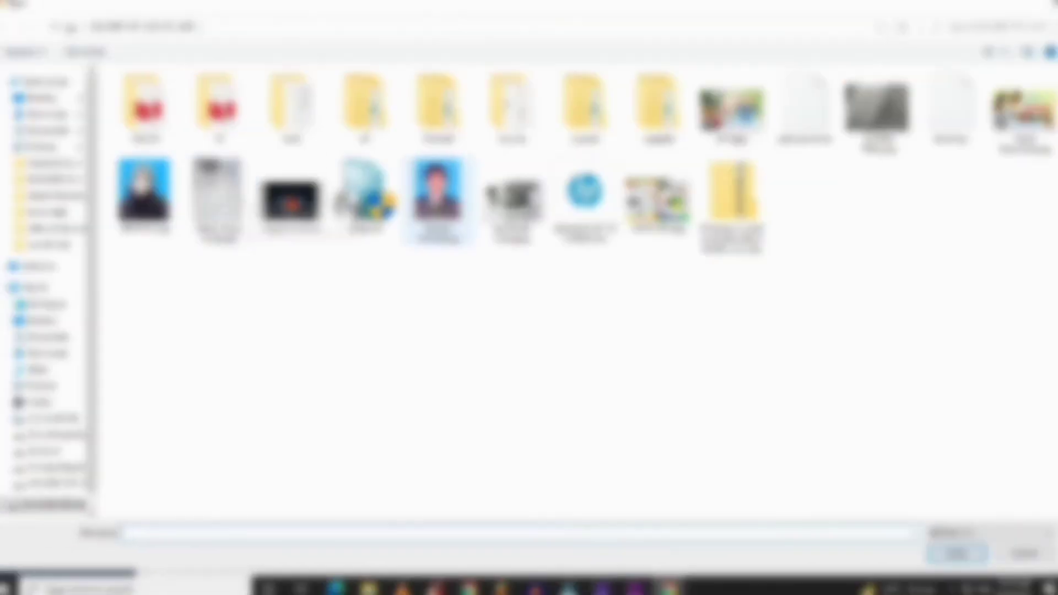
{"action": "left_click", "coordinate": [513, 201]}
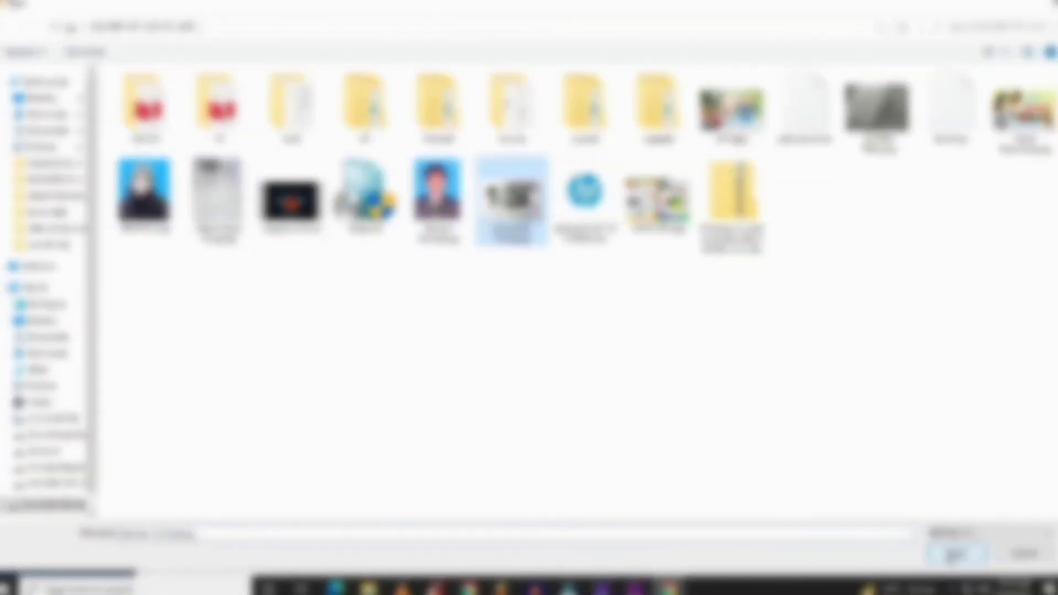
{"action": "left_click", "coordinate": [957, 553]}
{"action": "left_click", "coordinate": [965, 440]}
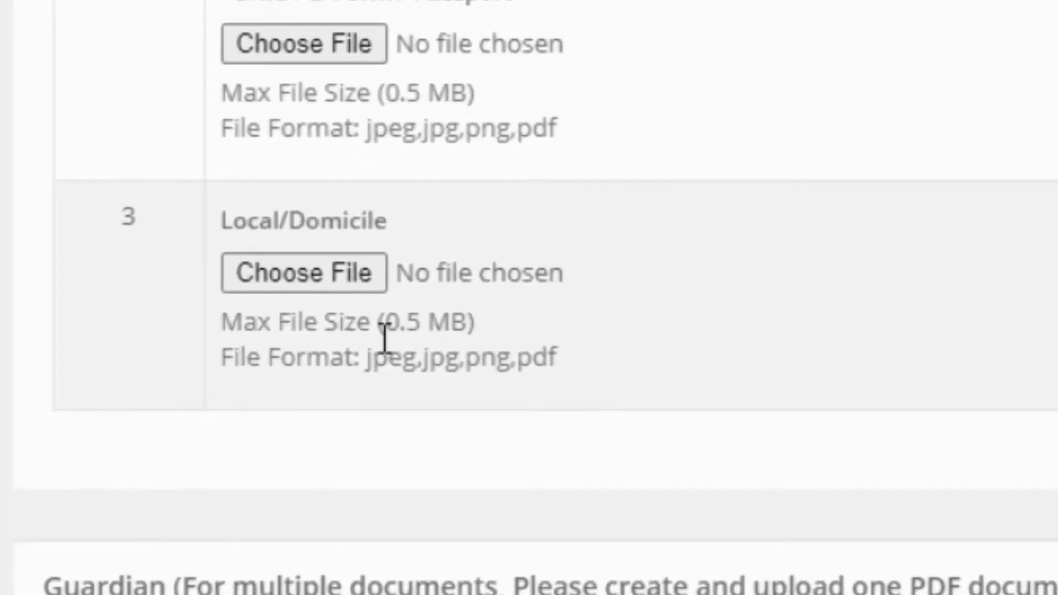
Attach Matric Resut Card.jpeg as the Local/Domicile document and upload it
{"action": "left_click", "coordinate": [265, 533]}
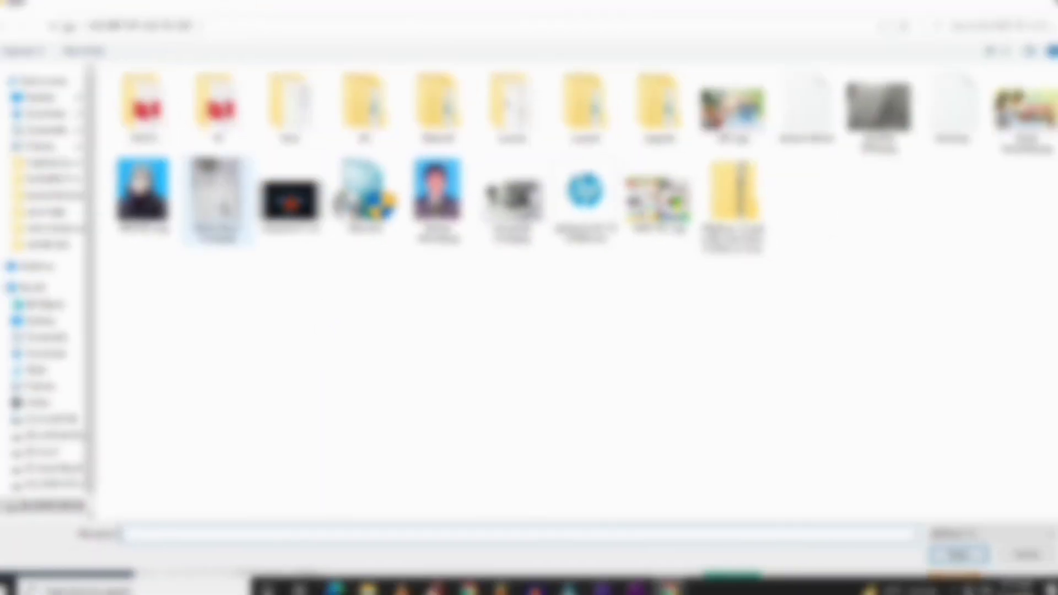
{"action": "double_click", "coordinate": [216, 198]}
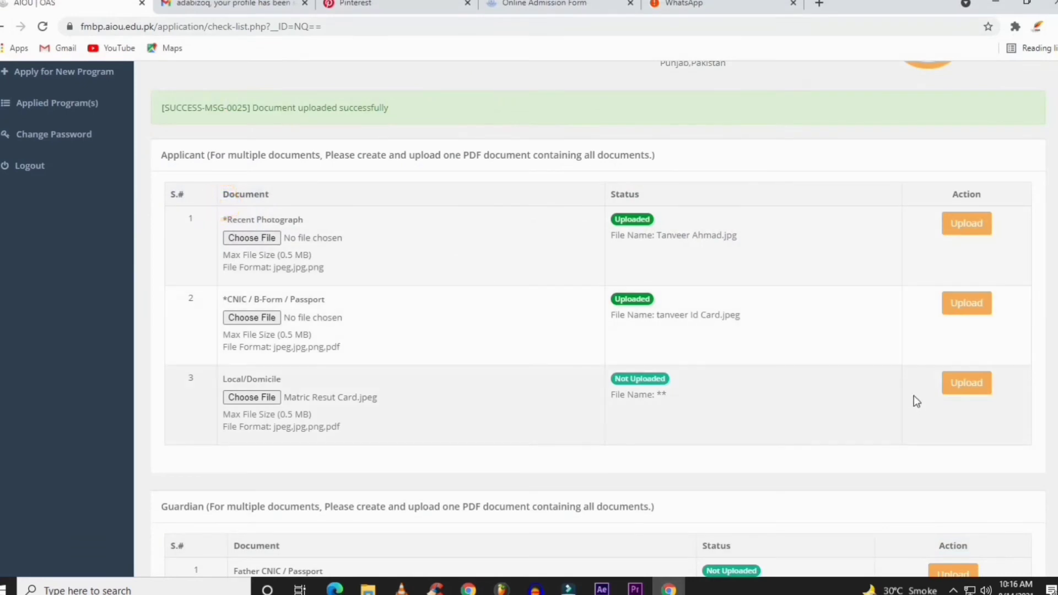
{"action": "left_click", "coordinate": [973, 384]}
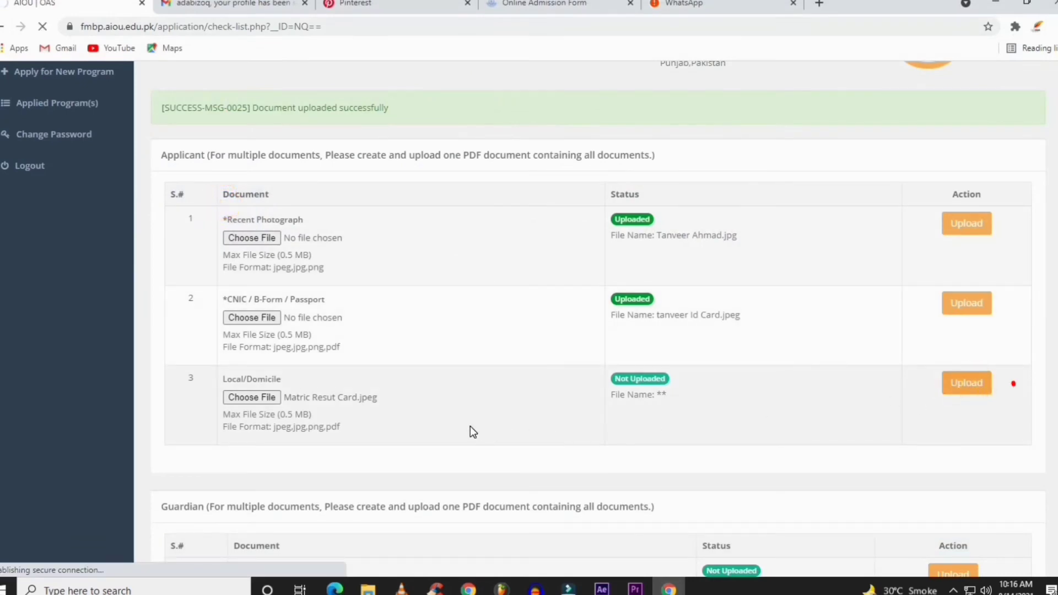
{"action": "left_click", "coordinate": [965, 383]}
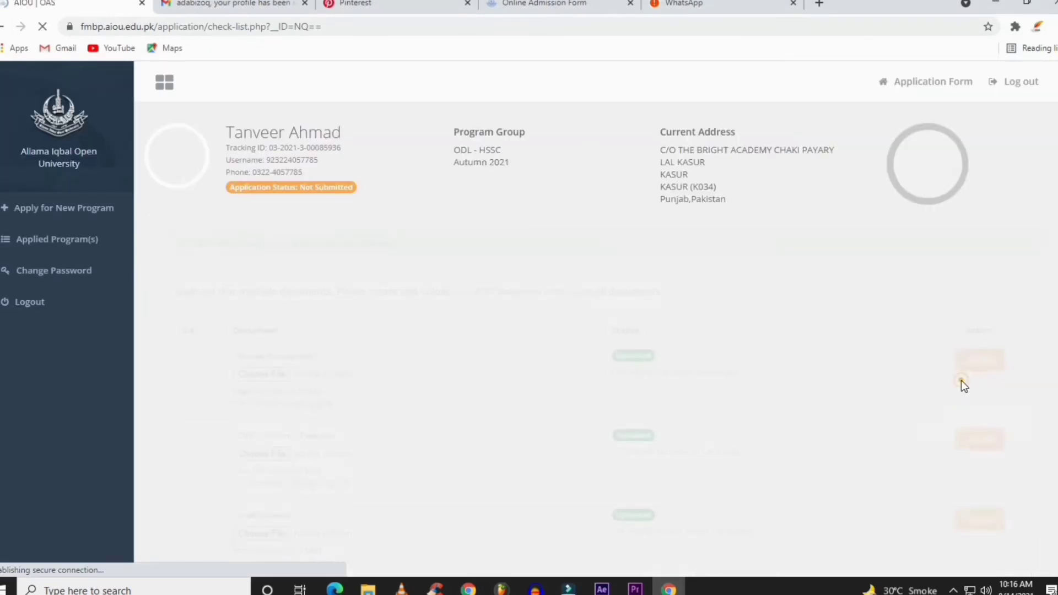
{"action": "scroll", "coordinate": [784, 415], "scroll_direction": "down", "scroll_amount": 8}
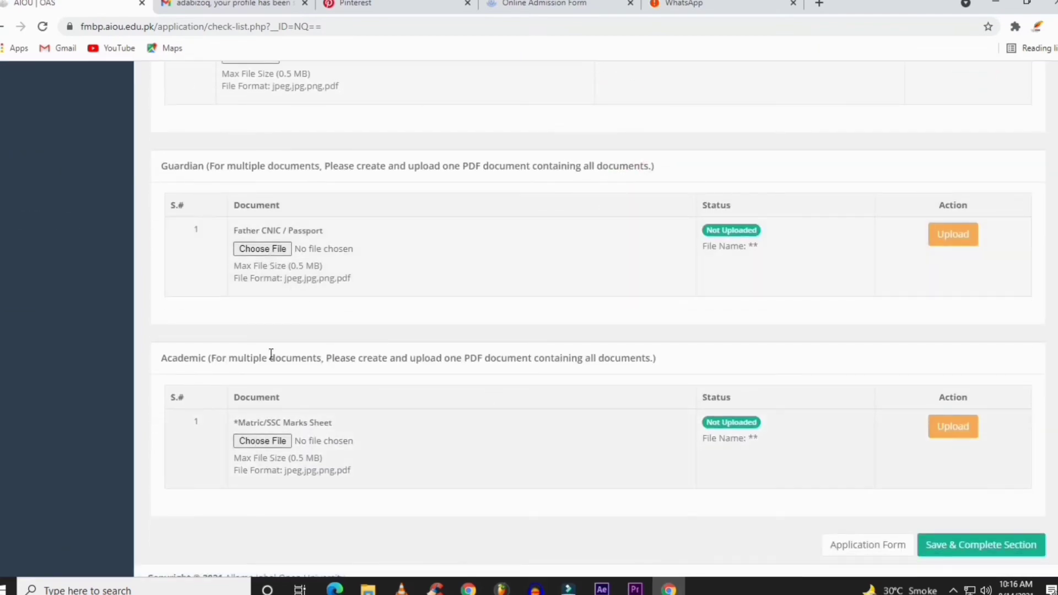
Upload the ID card image as the Father CNIC / Passport document
{"action": "left_click", "coordinate": [271, 254]}
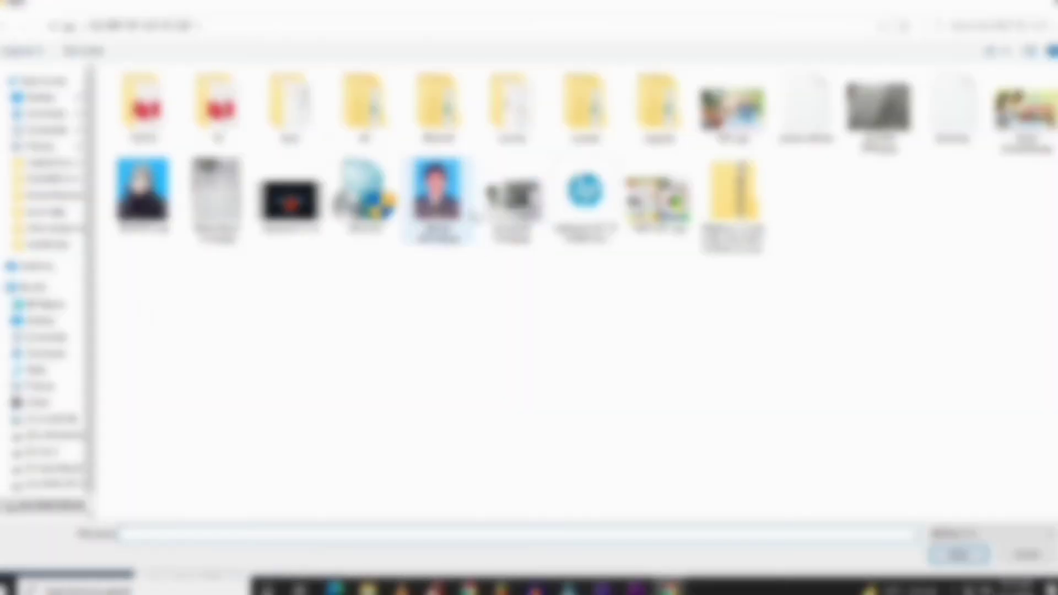
{"action": "double_click", "coordinate": [493, 204]}
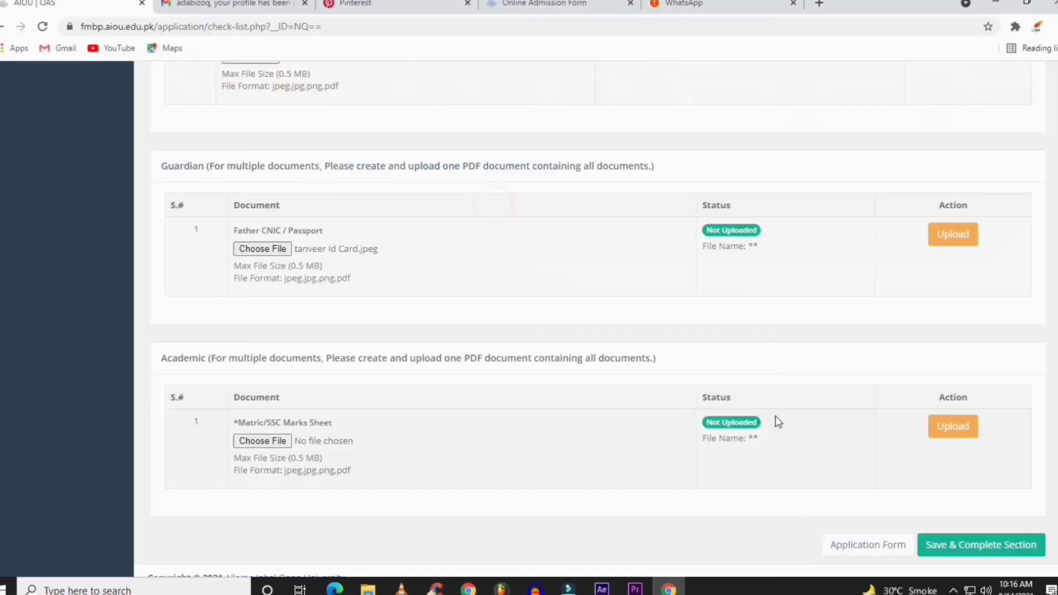
{"action": "left_click", "coordinate": [968, 236]}
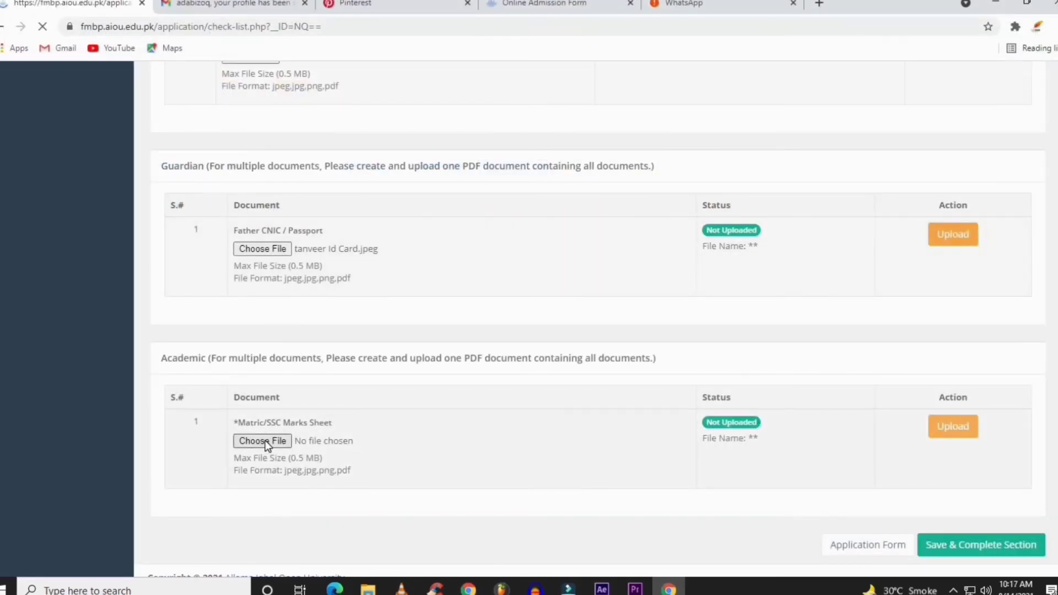
Upload Matric Resut Card.jpeg as the Matric/SSC Marks Sheet
{"action": "scroll", "coordinate": [328, 462], "scroll_direction": "down", "scroll_amount": 10}
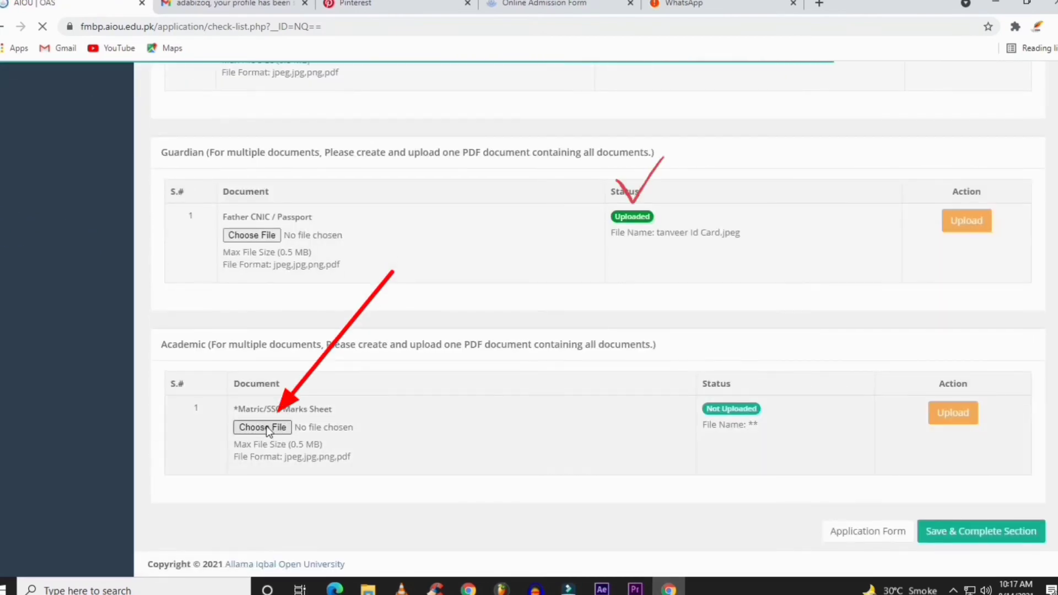
{"action": "left_click", "coordinate": [266, 426]}
{"action": "double_click", "coordinate": [218, 204]}
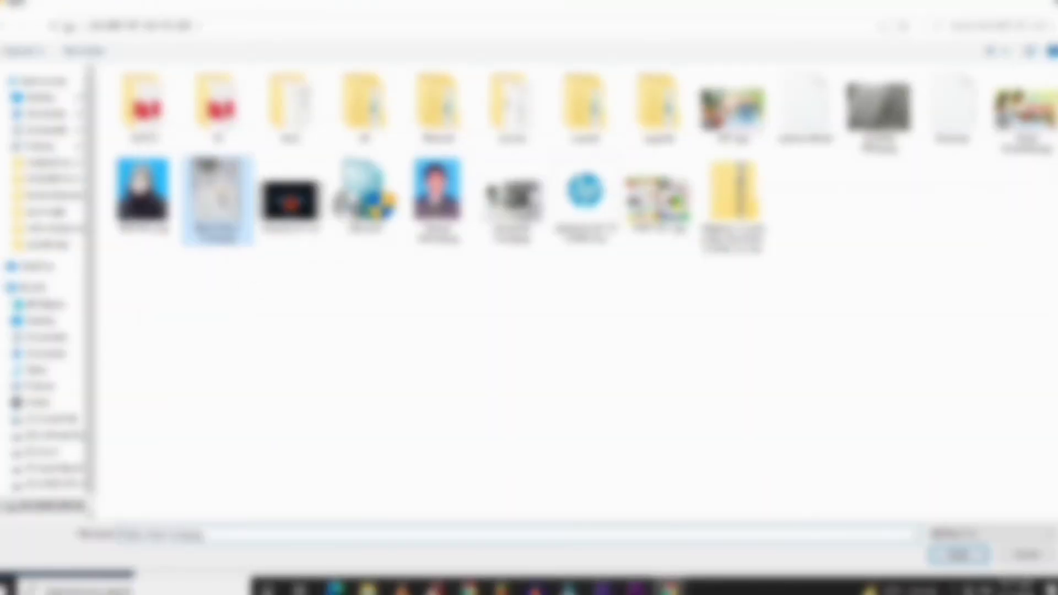
{"action": "left_click", "coordinate": [951, 423]}
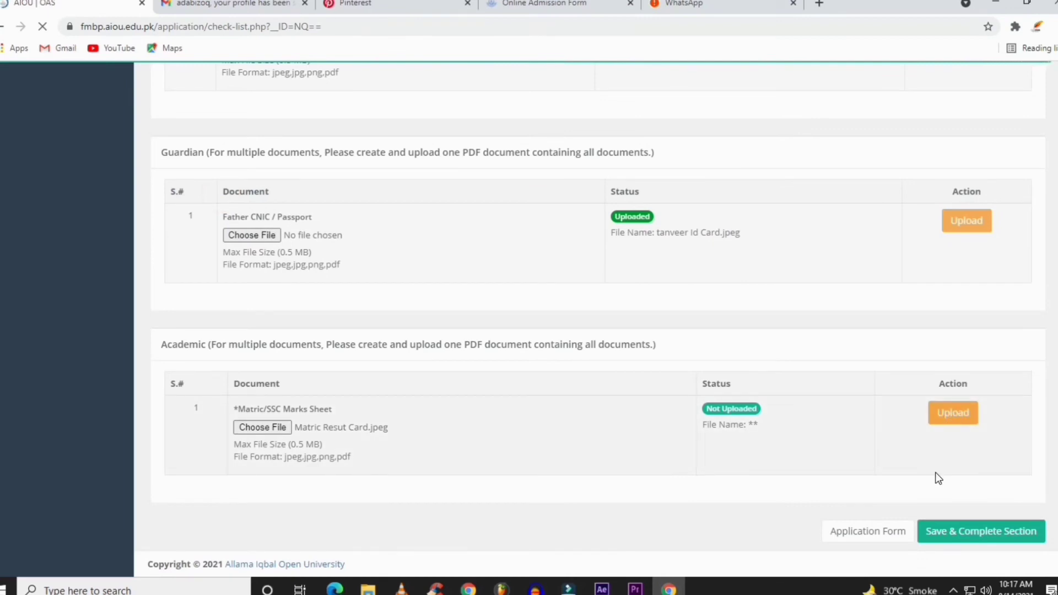
{"action": "left_click", "coordinate": [260, 426]}
{"action": "left_click", "coordinate": [218, 201]}
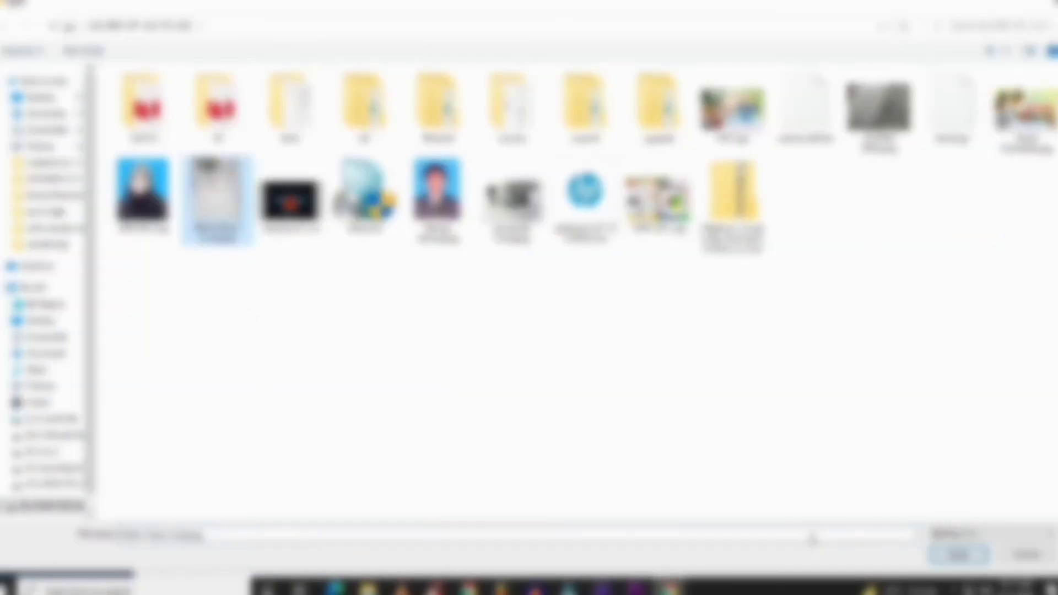
{"action": "left_click", "coordinate": [970, 555]}
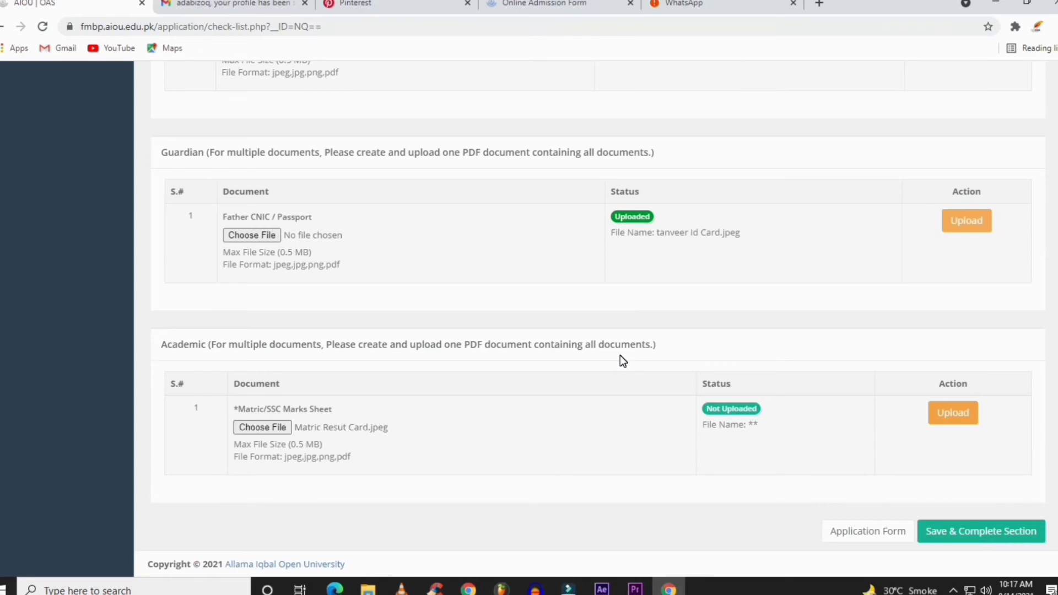
{"action": "left_click", "coordinate": [953, 414]}
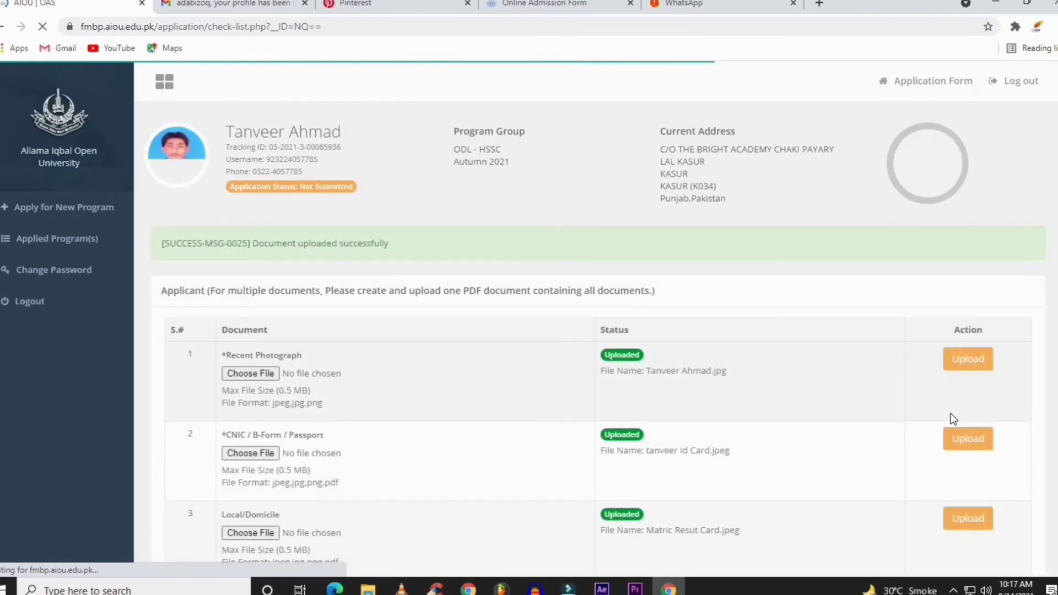
{"action": "scroll", "coordinate": [951, 416], "scroll_direction": "down", "scroll_amount": 9}
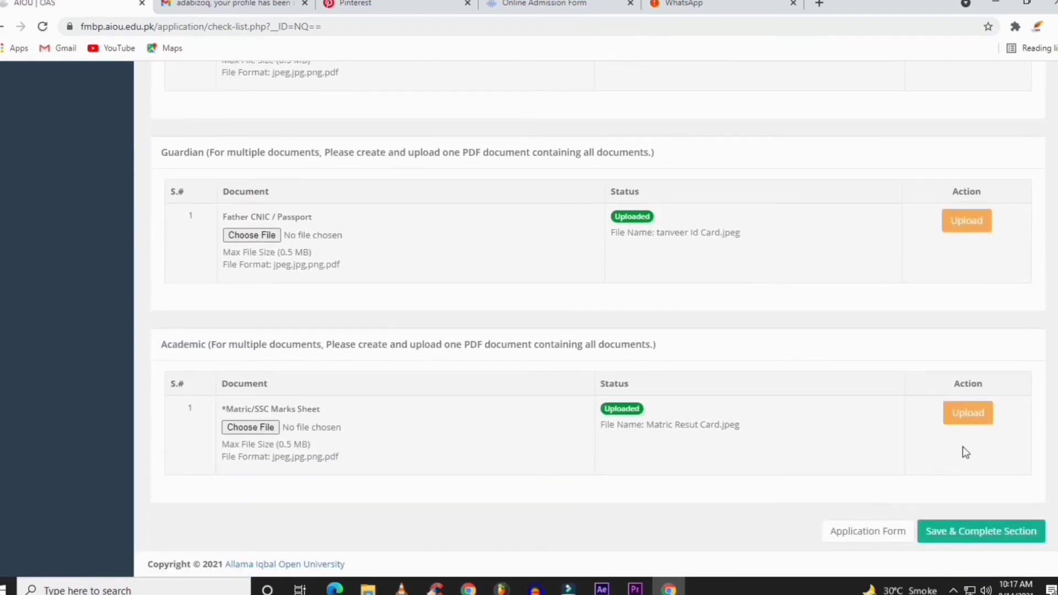
{"action": "scroll", "coordinate": [678, 398], "scroll_direction": "up", "scroll_amount": 9}
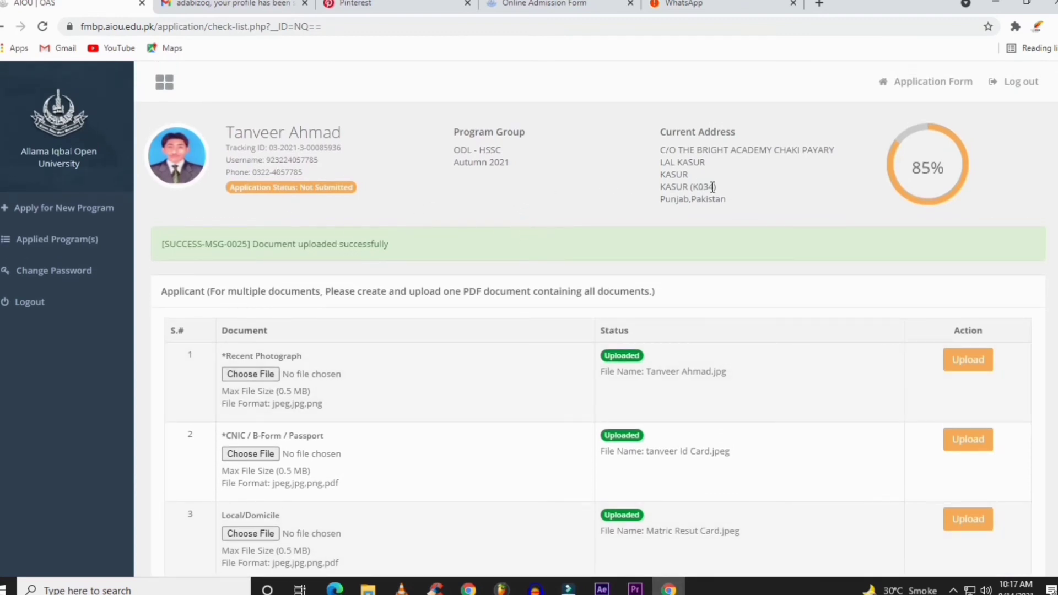
{"action": "scroll", "coordinate": [805, 376], "scroll_direction": "down", "scroll_amount": 7}
{"action": "scroll", "coordinate": [805, 381], "scroll_direction": "down", "scroll_amount": 2}
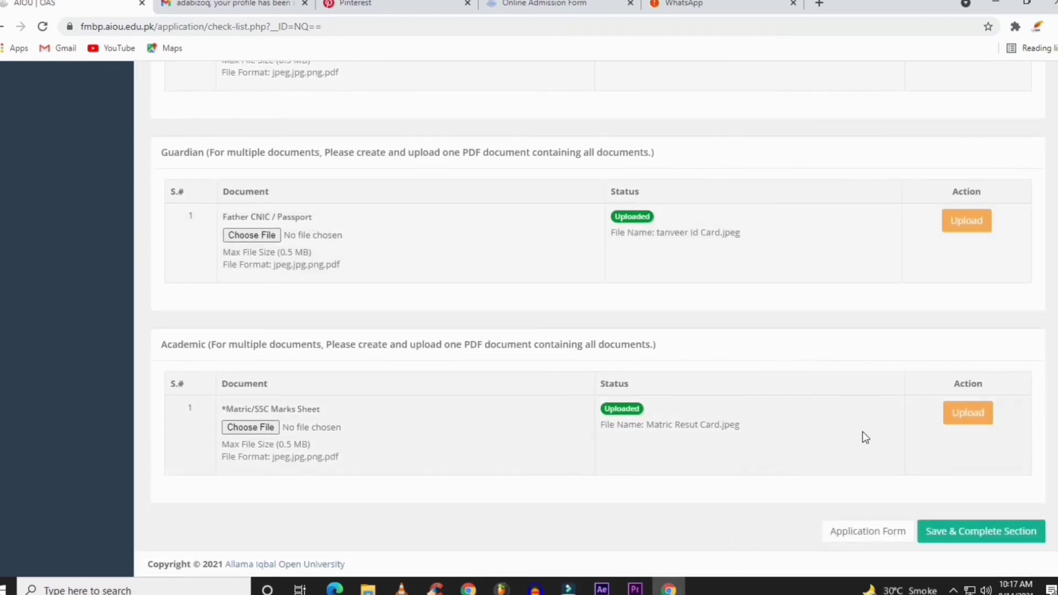
Save and complete the Photograph and Documents section
{"action": "left_click", "coordinate": [952, 528]}
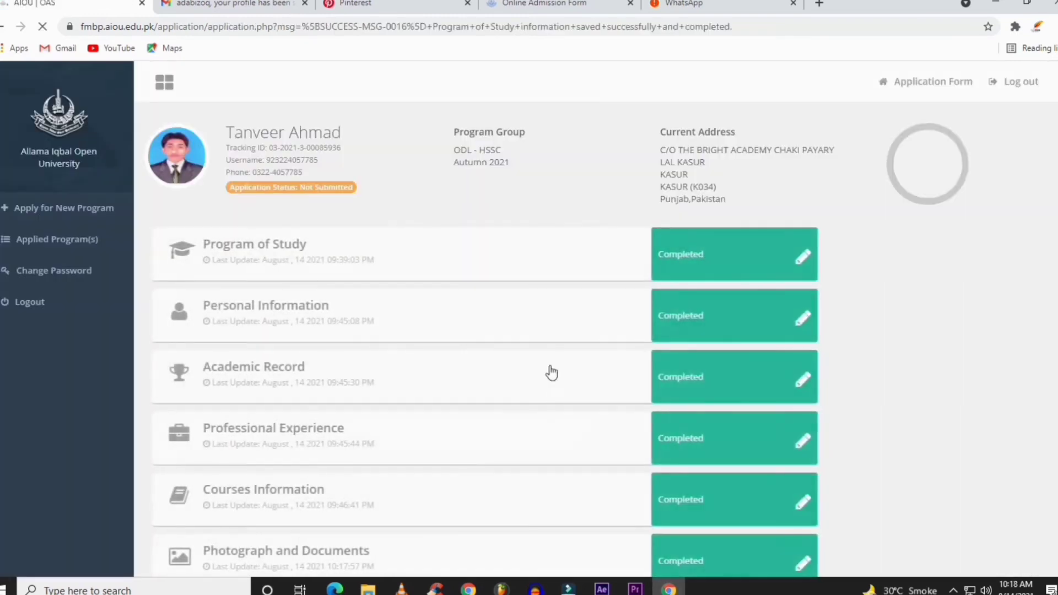
{"action": "scroll", "coordinate": [703, 270], "scroll_direction": "down", "scroll_amount": 3}
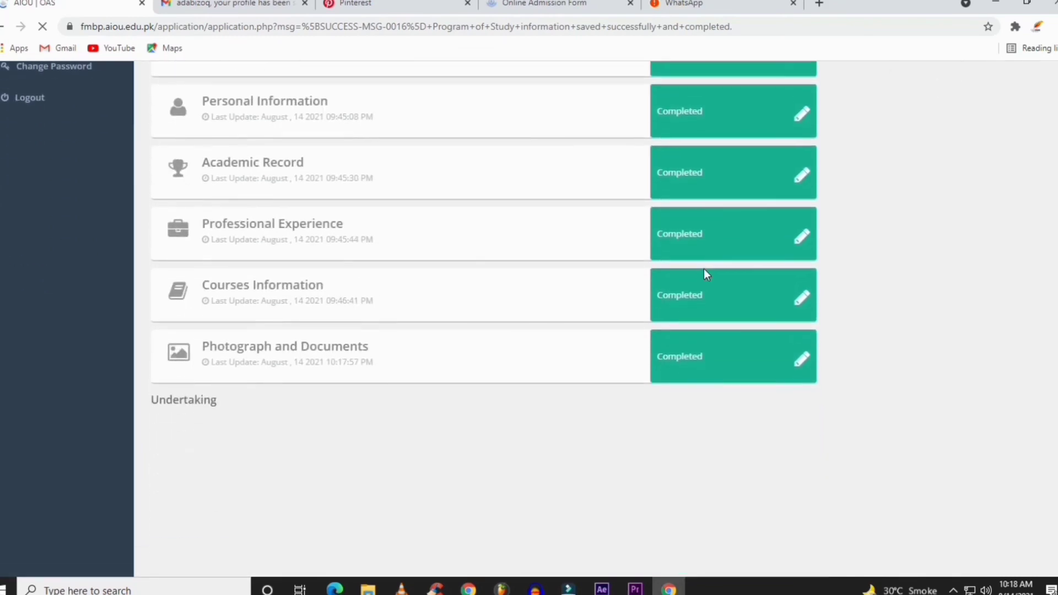
{"action": "scroll", "coordinate": [199, 405], "scroll_direction": "down", "scroll_amount": 2}
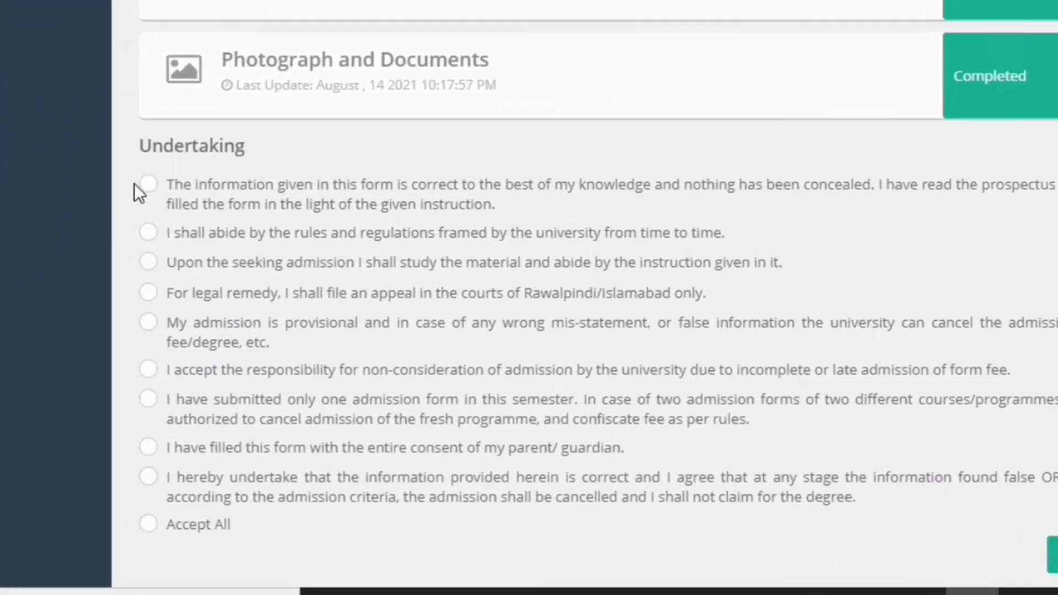
Tick all nine undertaking statements plus Accept All, then submit the application
{"action": "left_click", "coordinate": [158, 325]}
{"action": "left_click", "coordinate": [141, 160]}
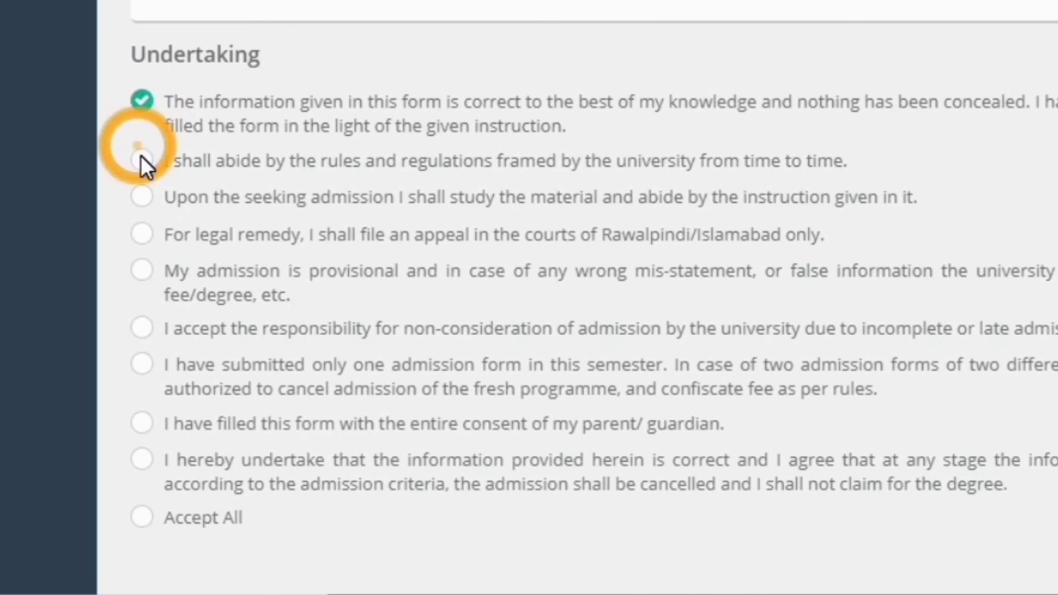
{"action": "left_click", "coordinate": [142, 196]}
{"action": "left_click", "coordinate": [141, 234]}
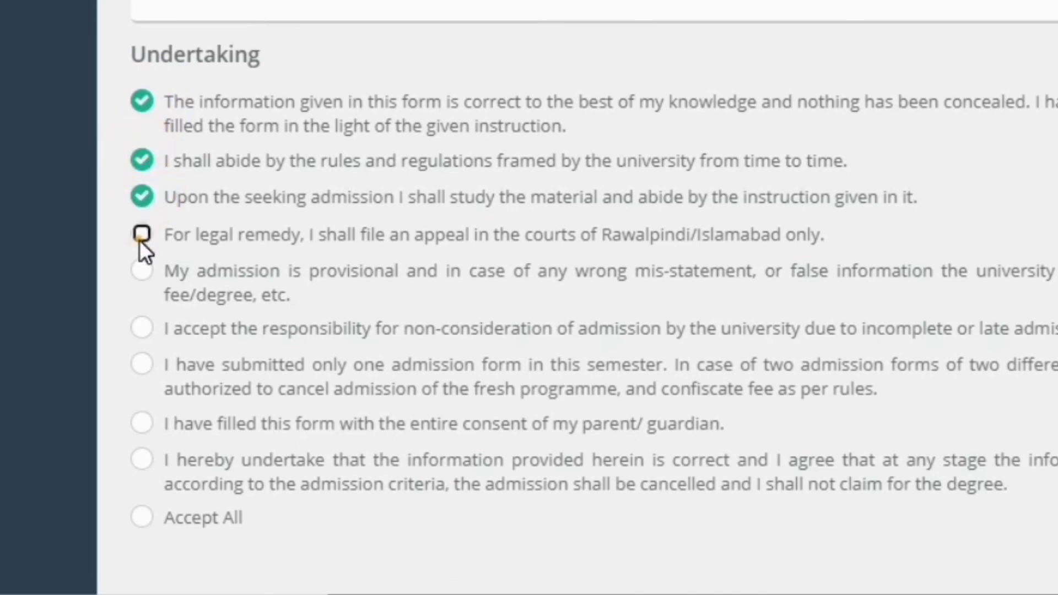
{"action": "left_click", "coordinate": [141, 274]}
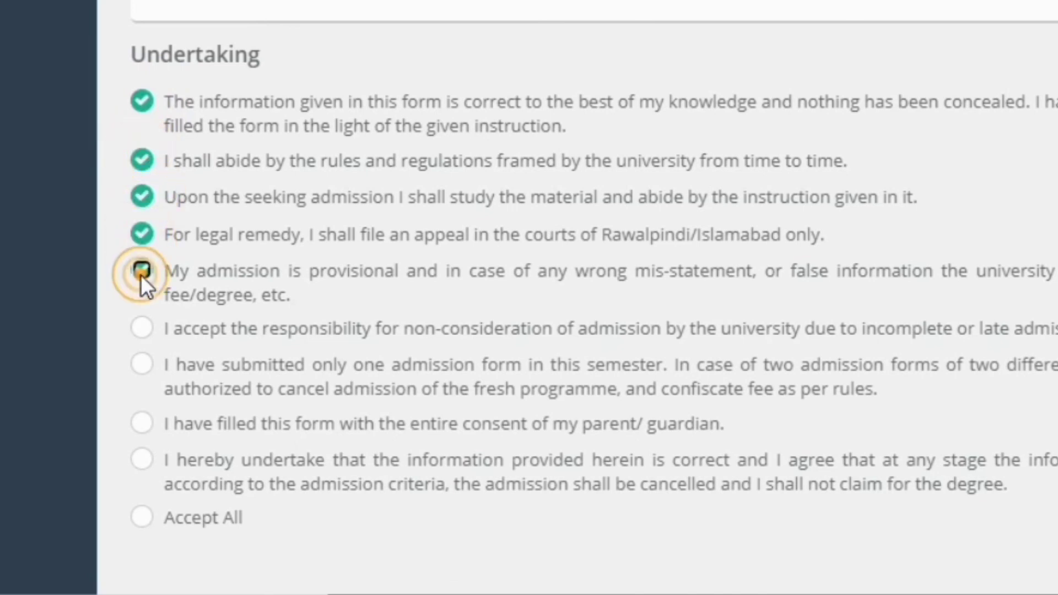
{"action": "left_click", "coordinate": [138, 334]}
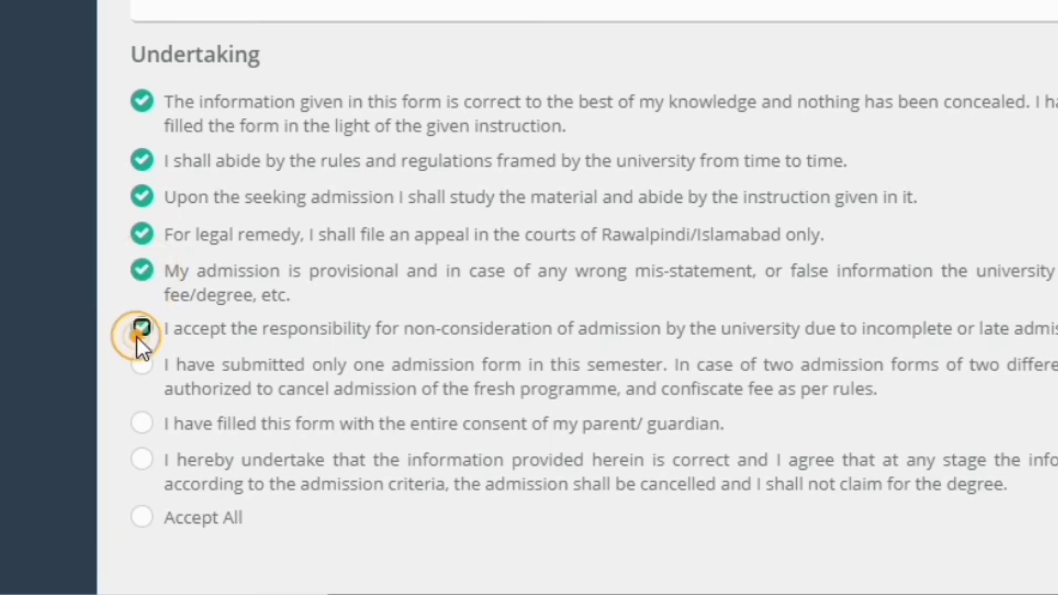
{"action": "left_click", "coordinate": [138, 367]}
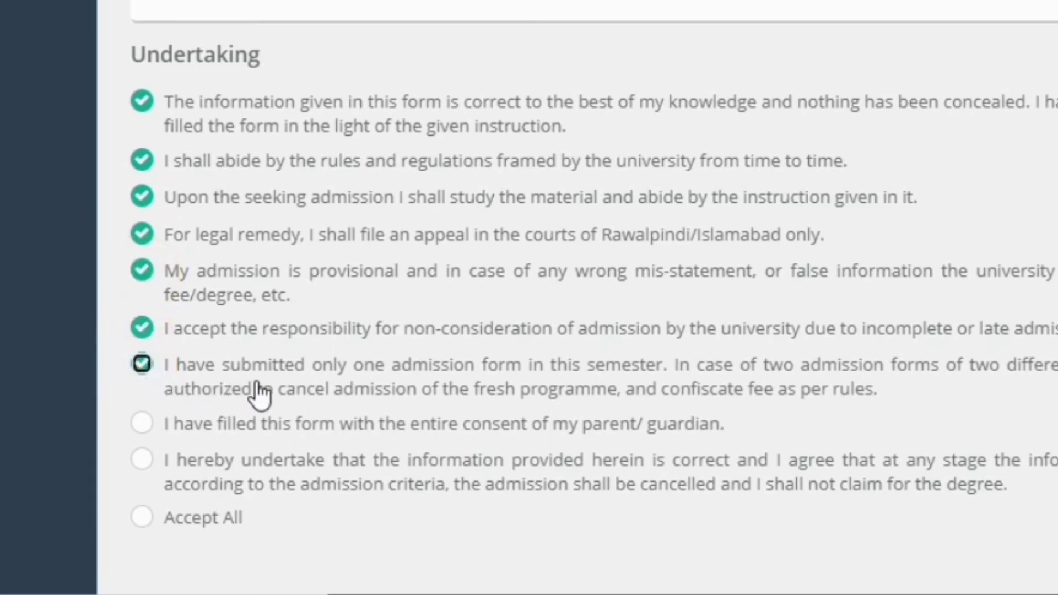
{"action": "left_click", "coordinate": [143, 425]}
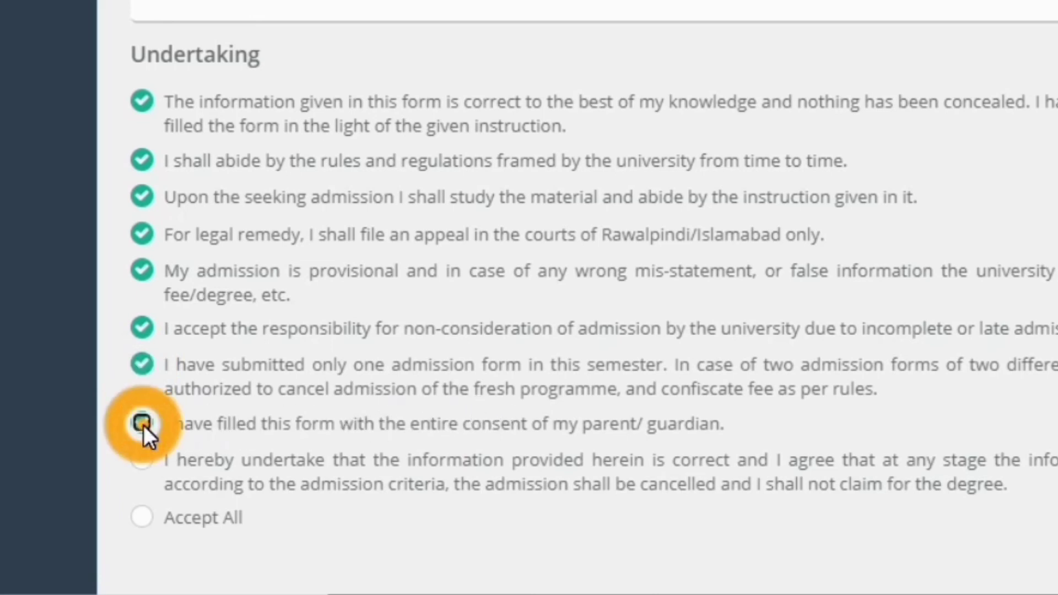
{"action": "left_click", "coordinate": [143, 460]}
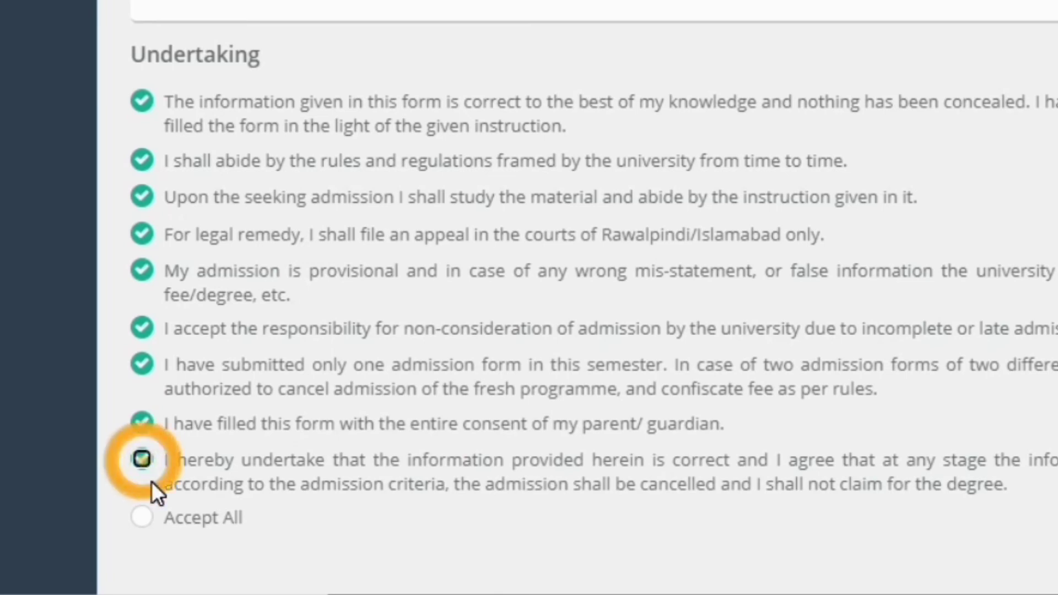
{"action": "left_click", "coordinate": [139, 515]}
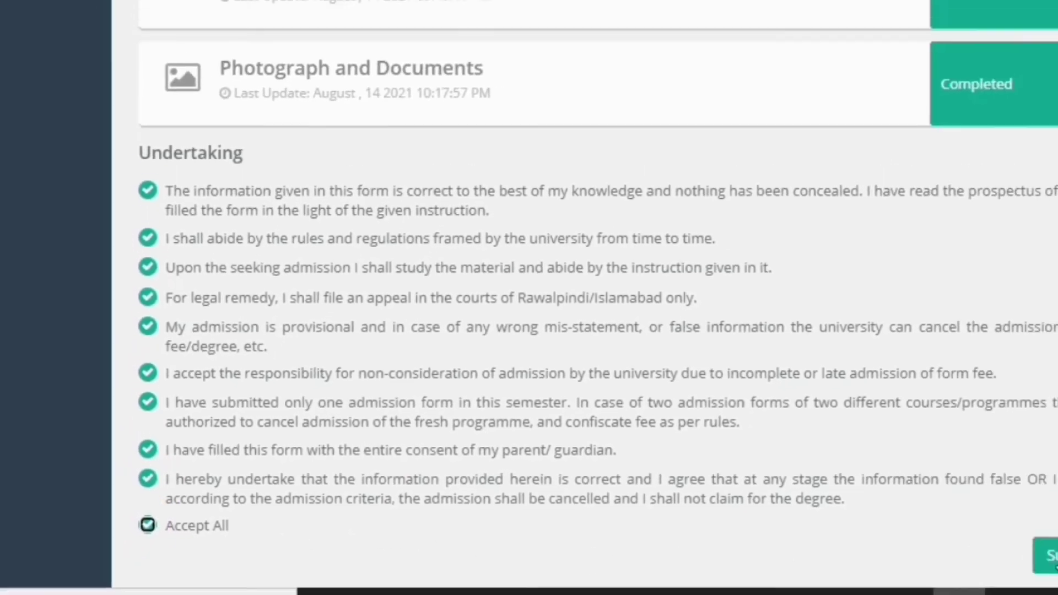
{"action": "left_click", "coordinate": [1047, 555]}
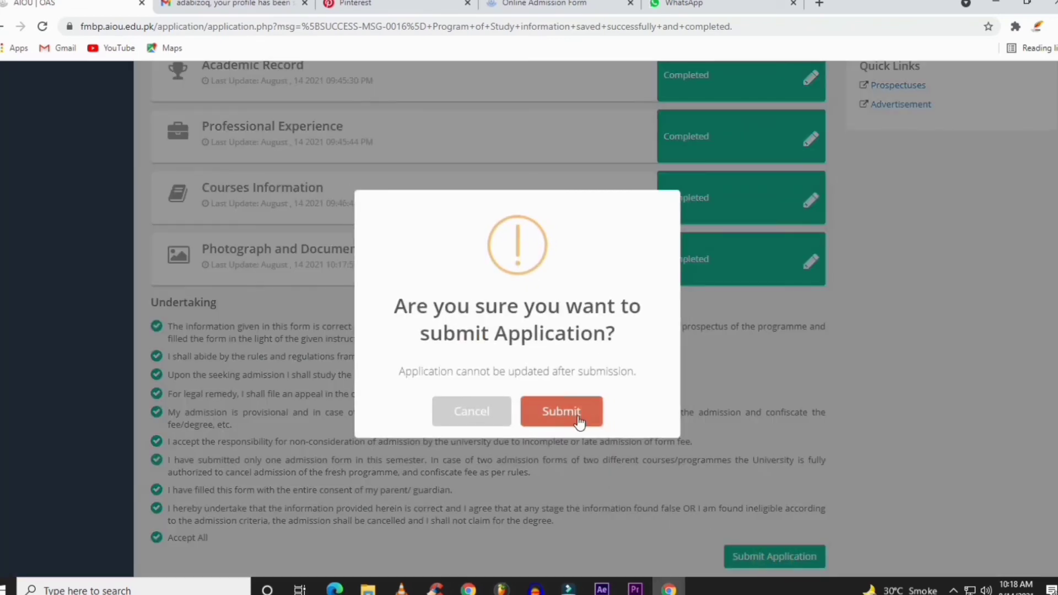
Confirm the submission and check for status Submitted at 100% and an Un-Paid fee voucher
{"action": "left_click", "coordinate": [577, 420]}
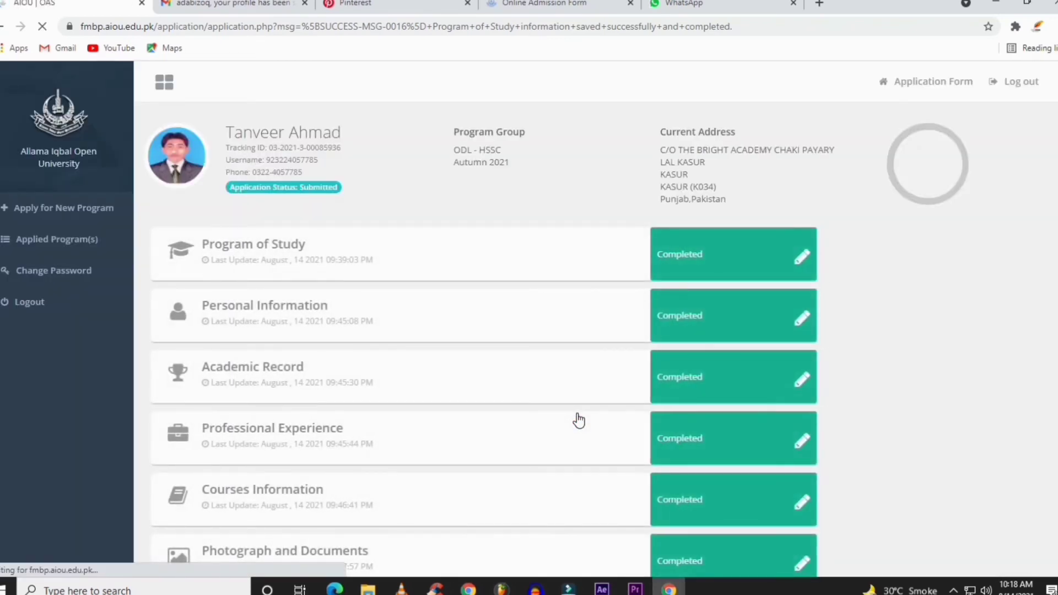
{"action": "scroll", "coordinate": [577, 420], "scroll_direction": "down", "scroll_amount": 5}
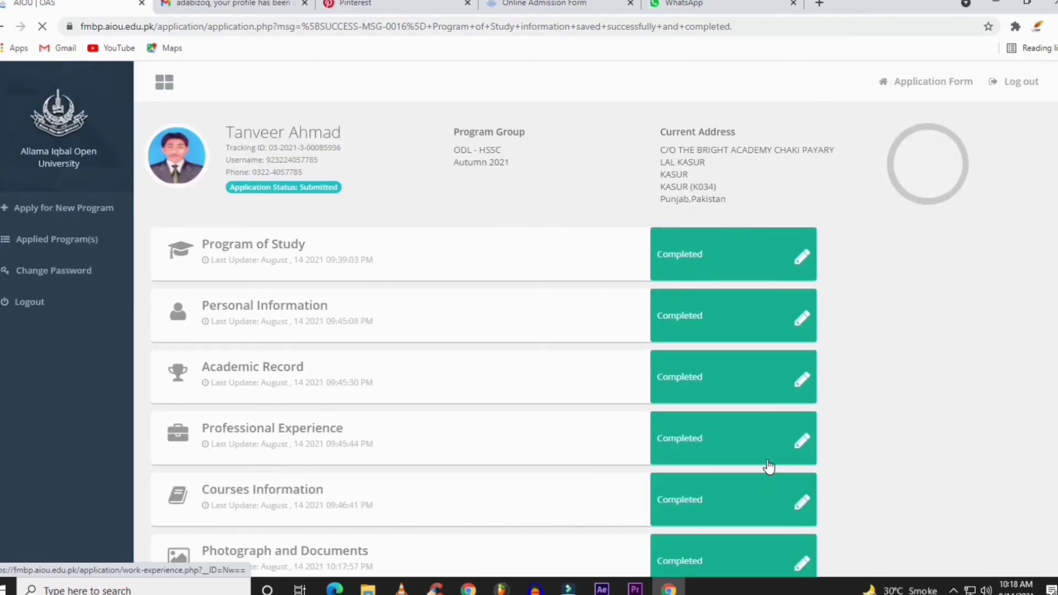
{"action": "scroll", "coordinate": [769, 467], "scroll_direction": "down", "scroll_amount": 5}
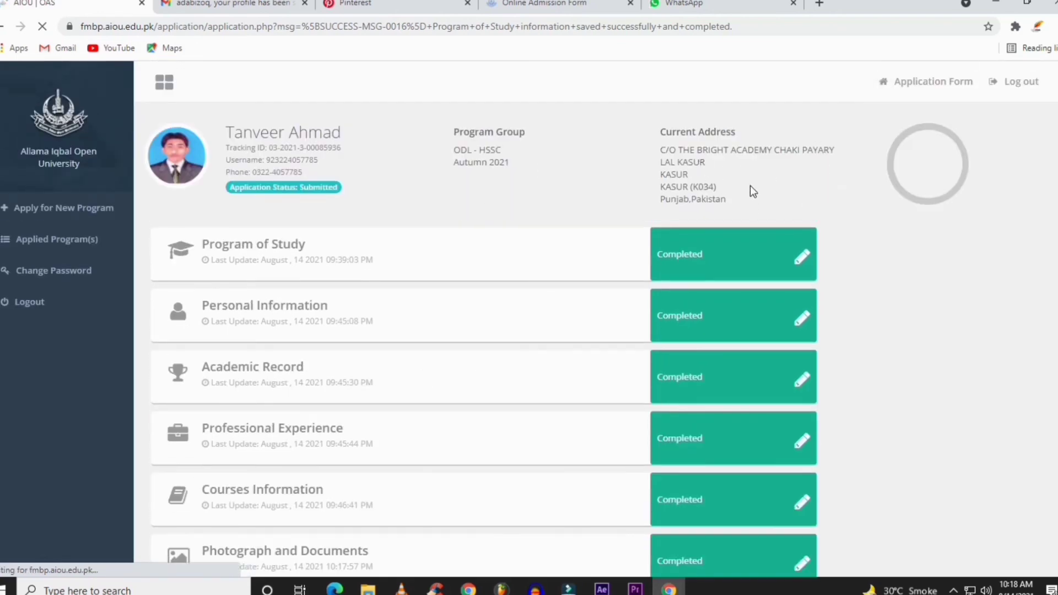
{"action": "scroll", "coordinate": [748, 189], "scroll_direction": "down", "scroll_amount": 4}
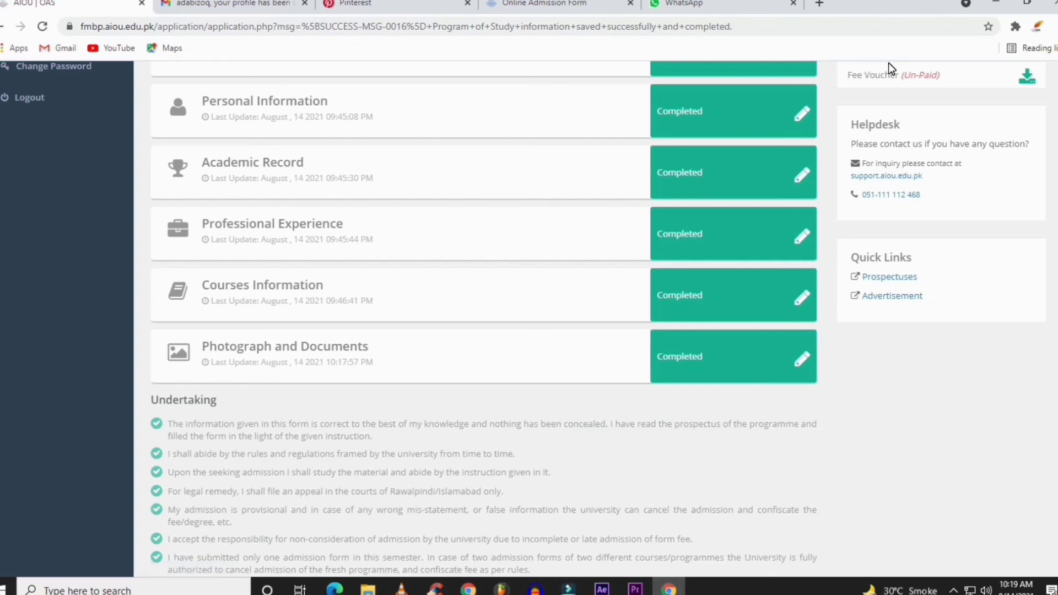
{"action": "scroll", "coordinate": [937, 166], "scroll_direction": "up", "scroll_amount": 4}
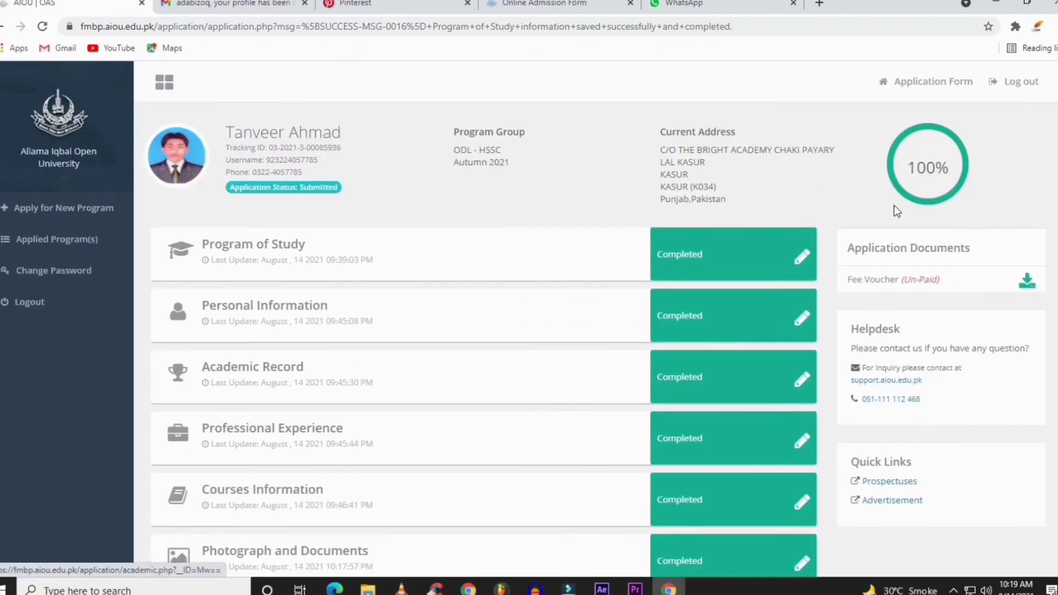
Download the unpaid fee voucher, open the PDF, and bring up its print settings
{"action": "left_click", "coordinate": [1027, 286]}
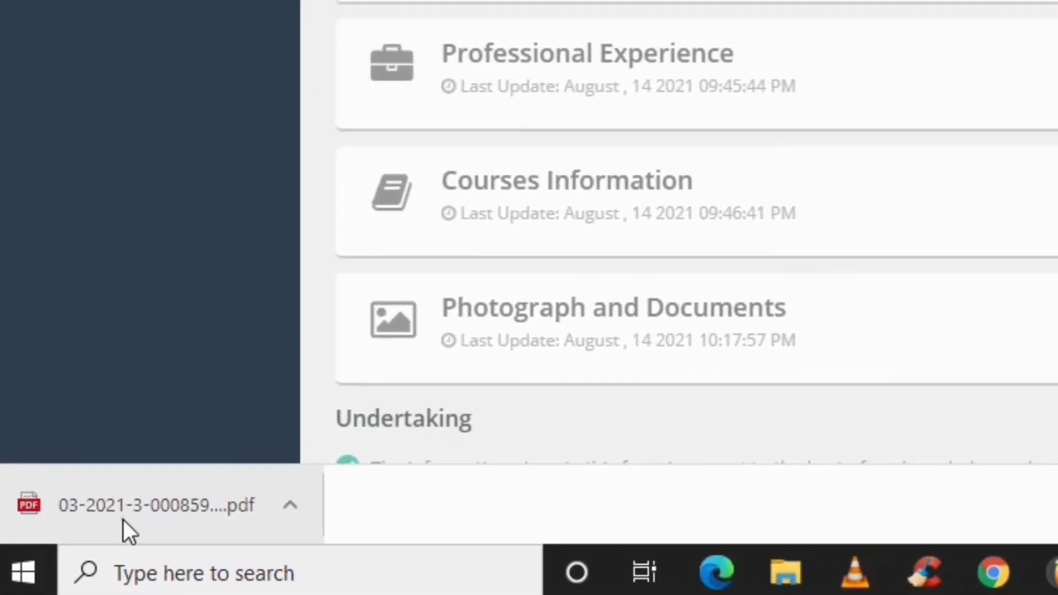
{"action": "left_click", "coordinate": [123, 519]}
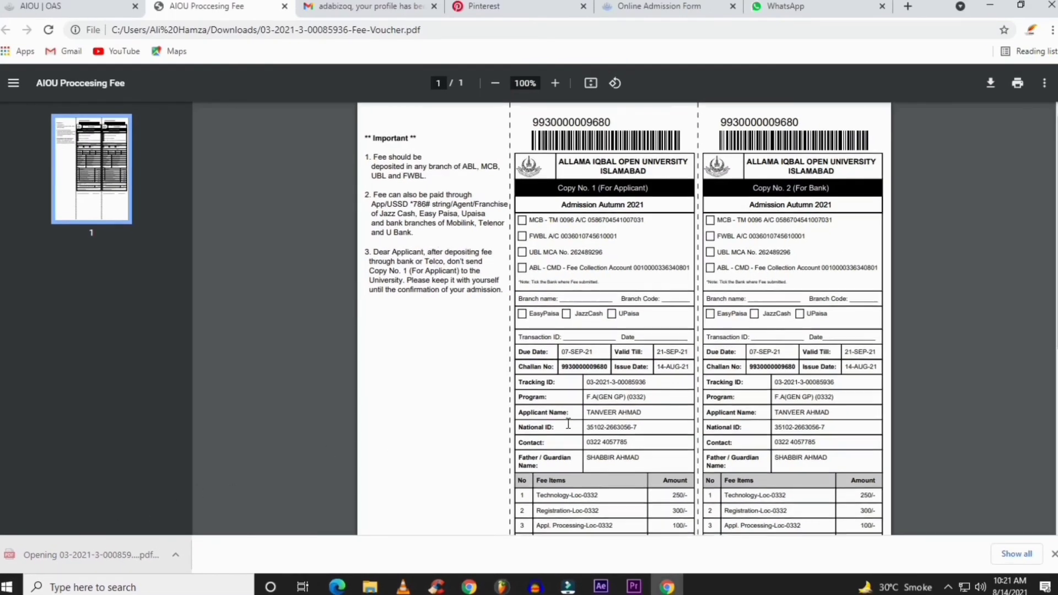
{"action": "scroll", "coordinate": [568, 423], "scroll_direction": "down", "scroll_amount": 3}
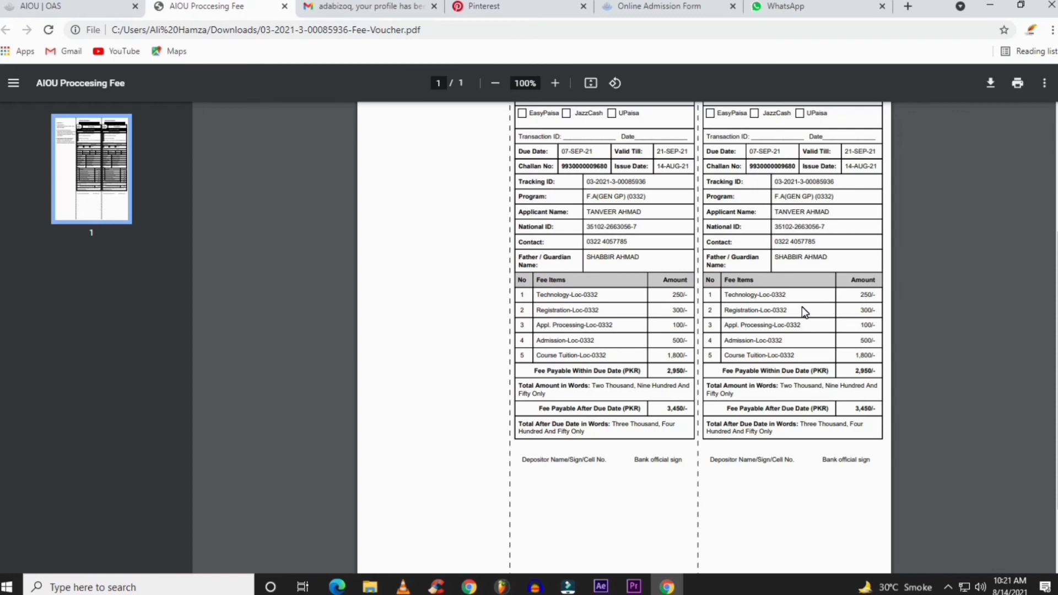
{"action": "scroll", "coordinate": [805, 308], "scroll_direction": "down", "scroll_amount": 2}
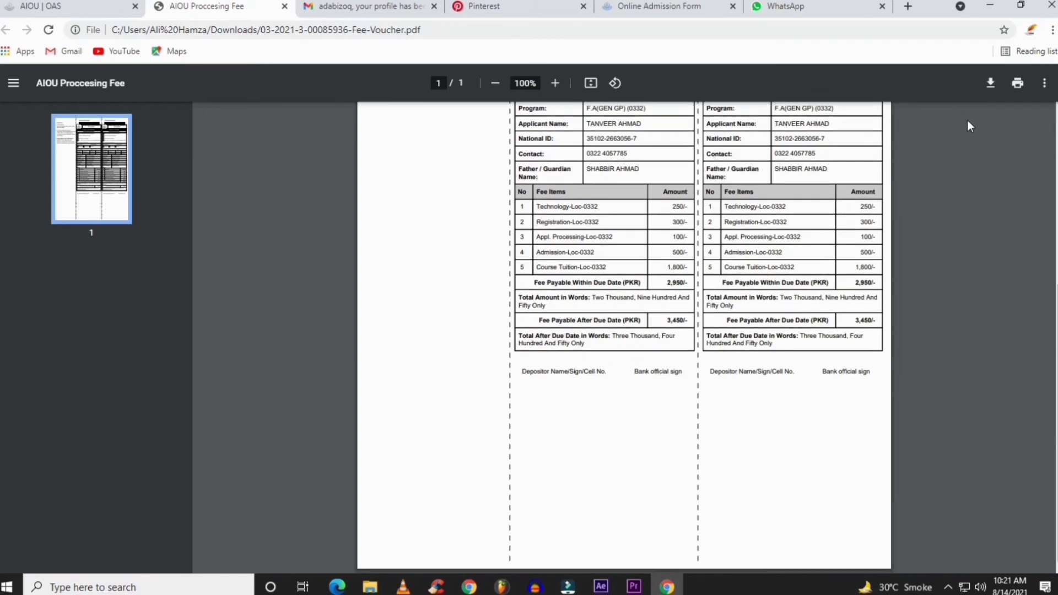
{"action": "left_click", "coordinate": [1019, 85]}
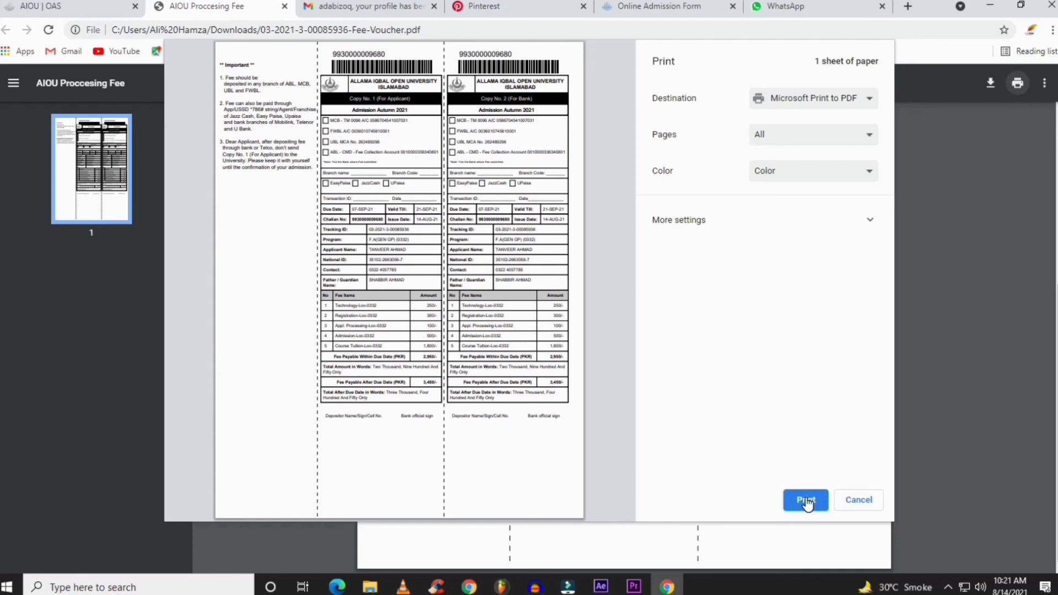
Print the voucher to a PDF file with the Desktop as save location
{"action": "left_click", "coordinate": [806, 501]}
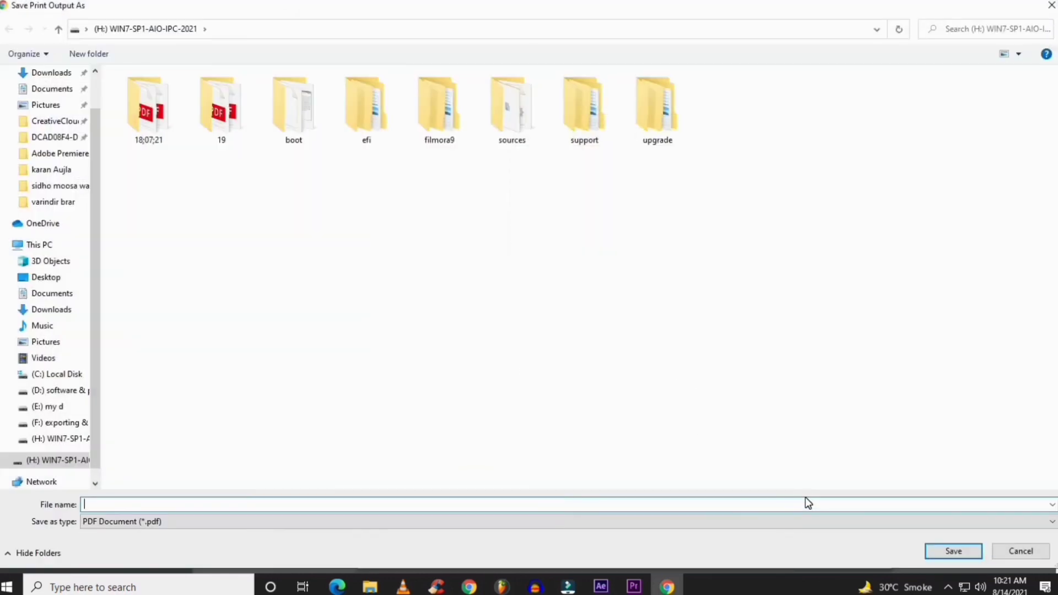
{"action": "scroll", "coordinate": [95, 93], "scroll_direction": "up", "scroll_amount": 1}
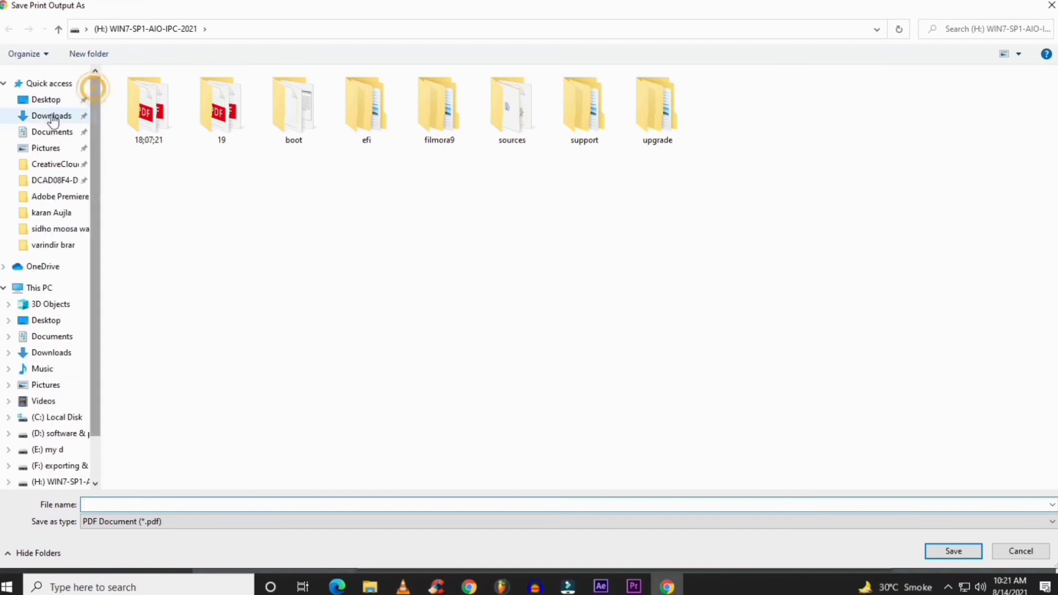
{"action": "left_click", "coordinate": [46, 99]}
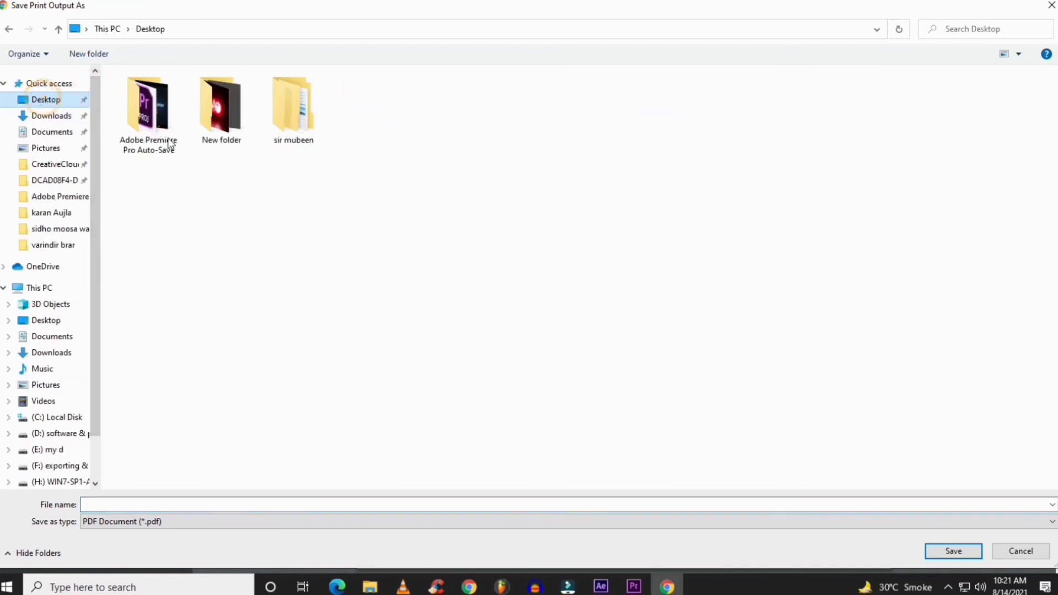
Name the file with the applicant's name plus 'ADMISSION FORM' and '2021', and save it
{"action": "left_click", "coordinate": [456, 504]}
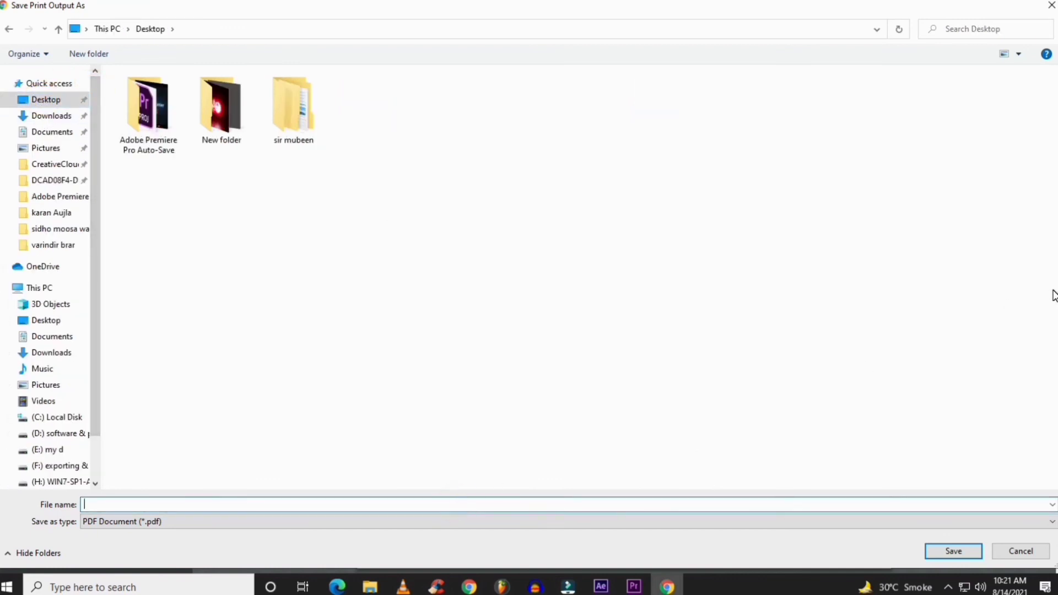
{"action": "key", "text": "BackSpace"}
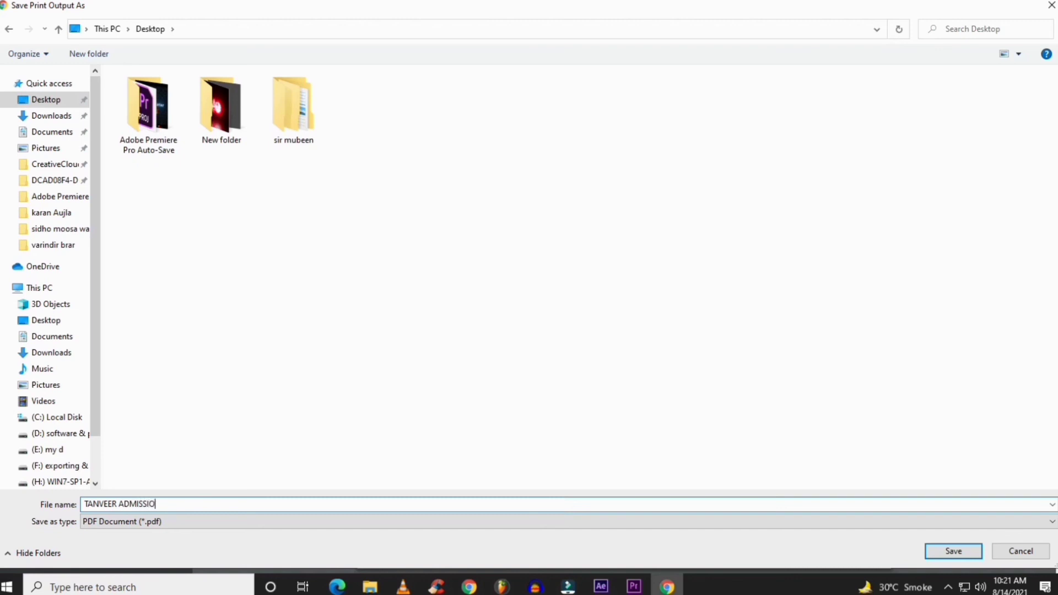
{"action": "key", "text": "BackSpace"}
{"action": "left_click", "coordinate": [946, 557]}
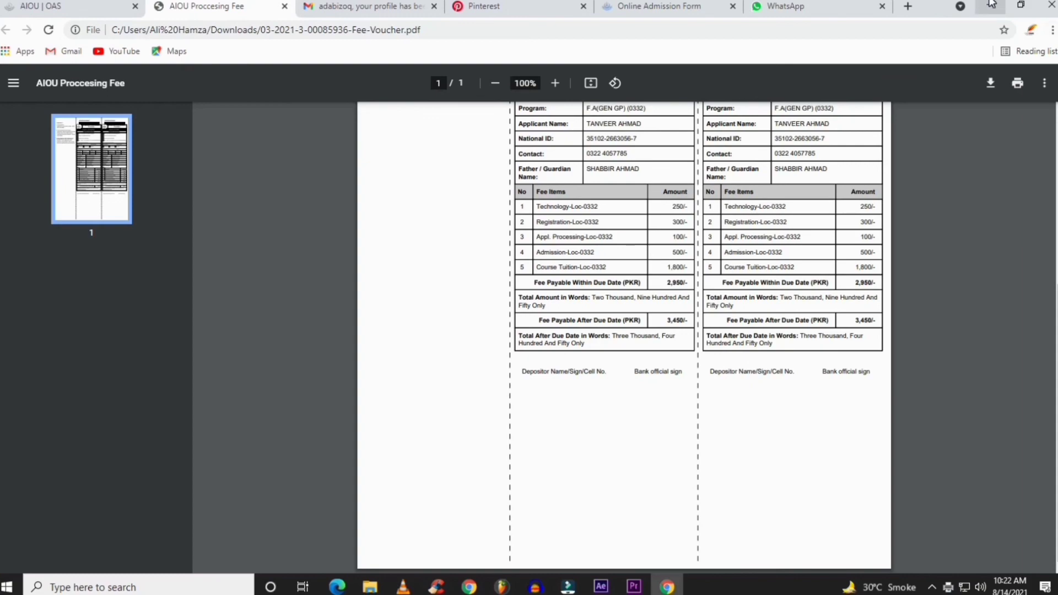
Minimize Chrome and close File Explorer to reveal the saved admission-form PDF on the desktop
{"action": "left_click", "coordinate": [990, 7]}
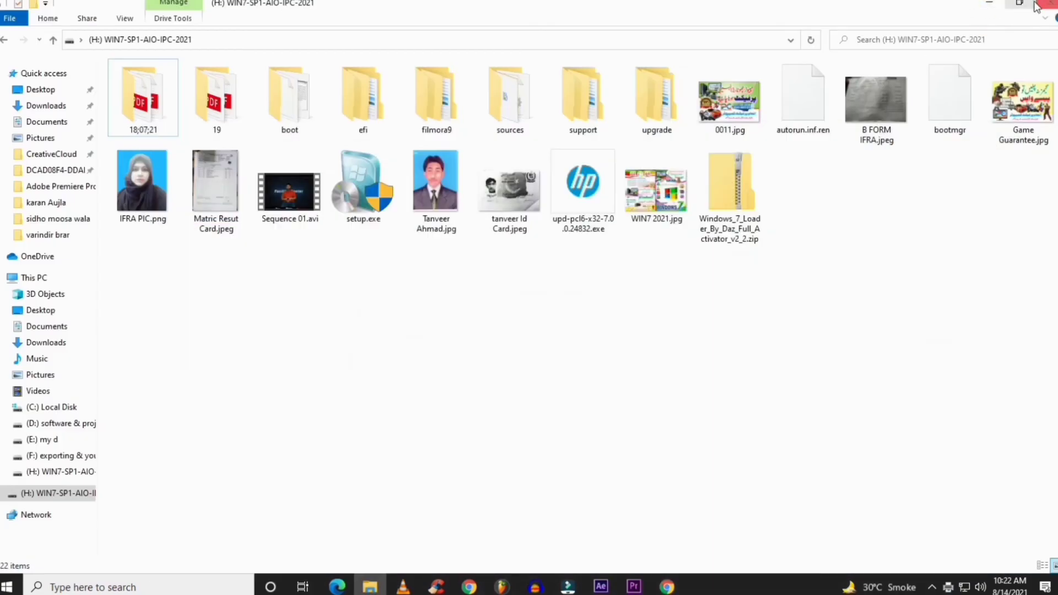
{"action": "left_click", "coordinate": [1047, 5]}
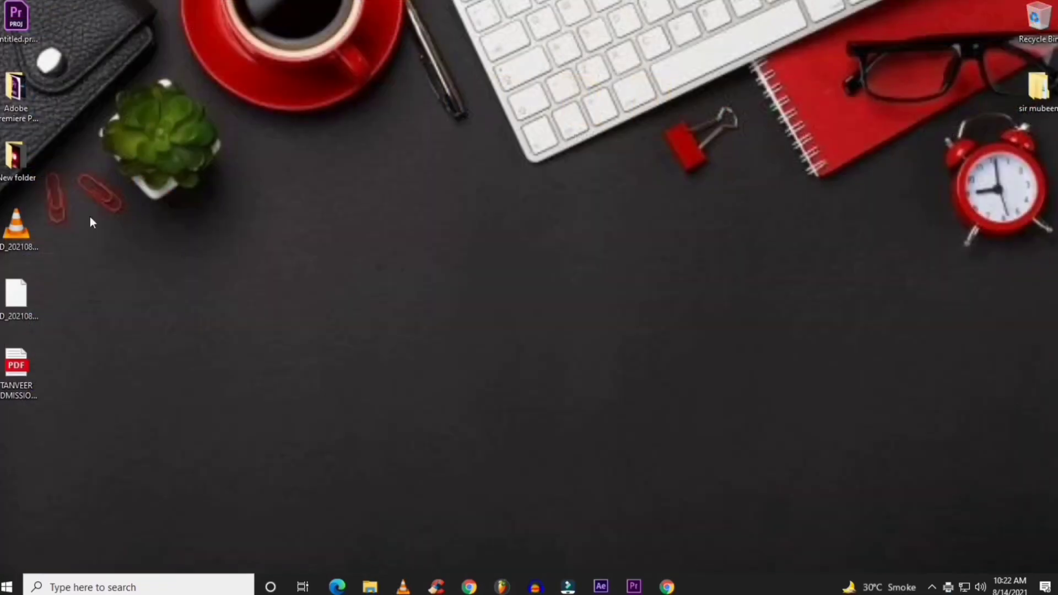
{"action": "left_click", "coordinate": [3, 399]}
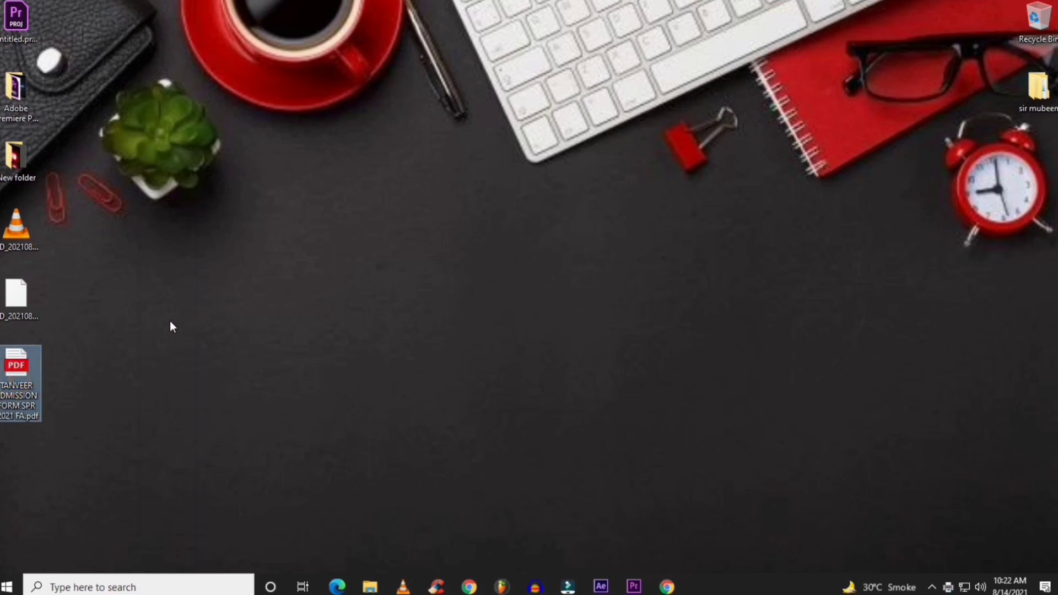